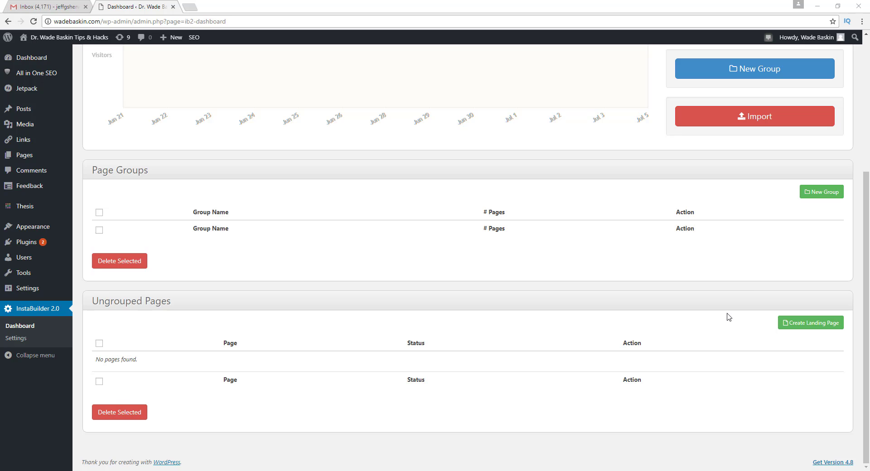
pyautogui.click(784, 324)
pyautogui.moveTo(469, 306)
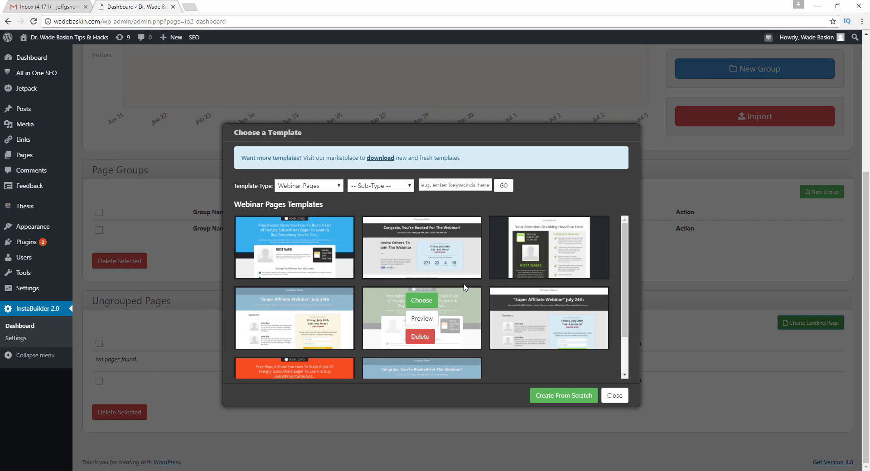
pyautogui.scroll(3, 485, 256)
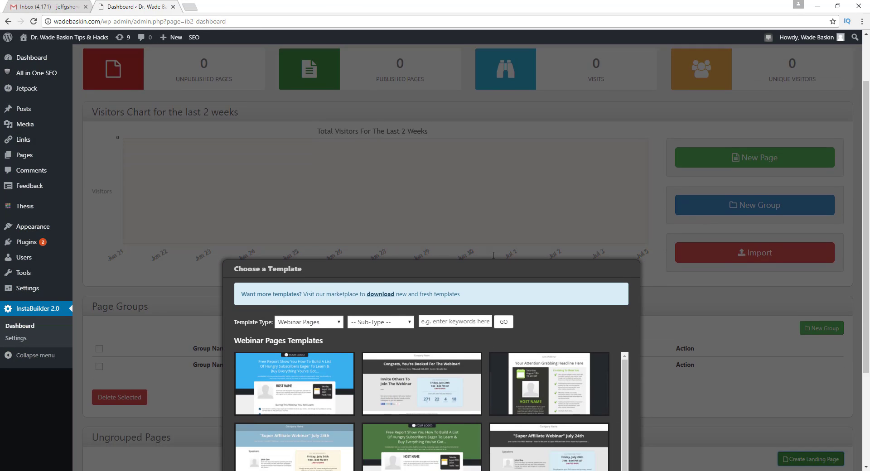
pyautogui.scroll(-2, 493, 254)
pyautogui.click(325, 235)
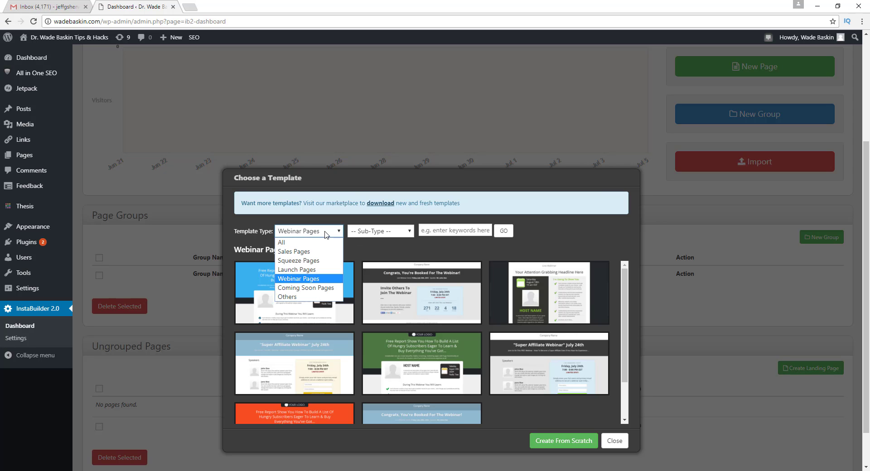
pyautogui.click(325, 234)
pyautogui.click(615, 441)
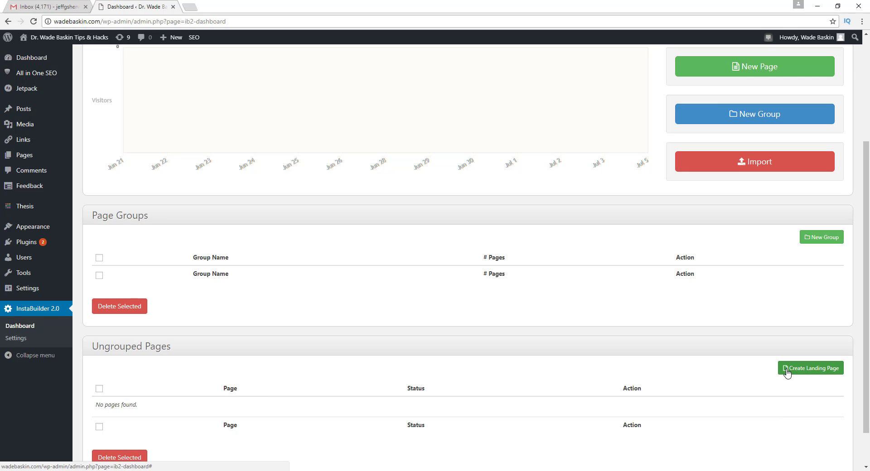
# Start creating an ungrouped landing page and review the template type, sub-type and keyword filters.
pyautogui.scroll(-1, 780, 362)
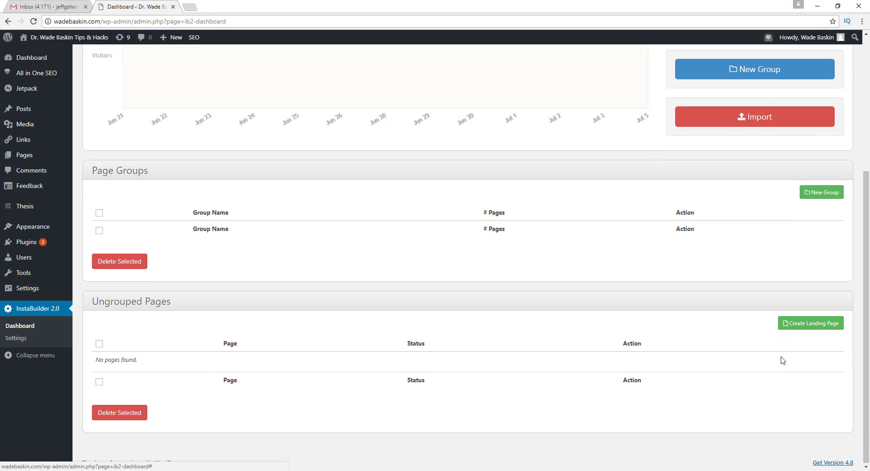
pyautogui.click(791, 327)
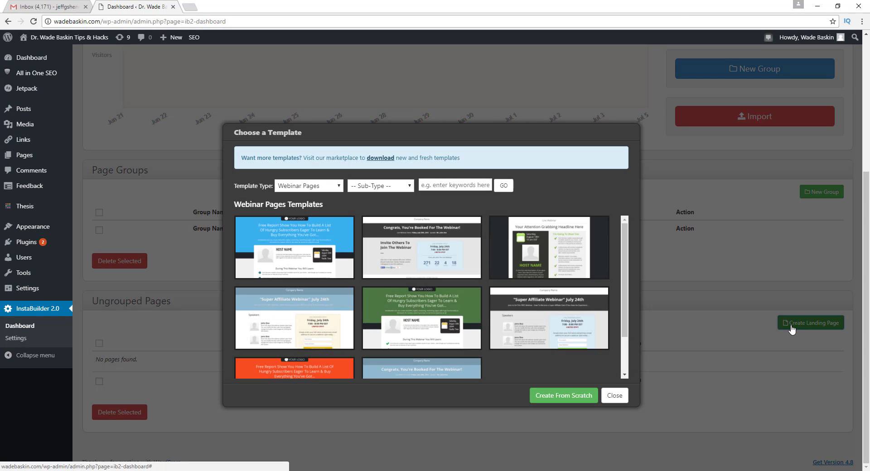
pyautogui.click(304, 186)
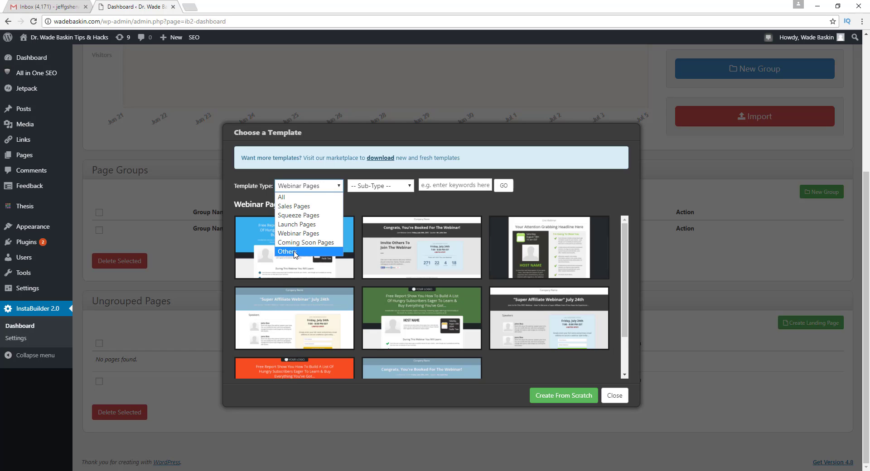
pyautogui.click(363, 185)
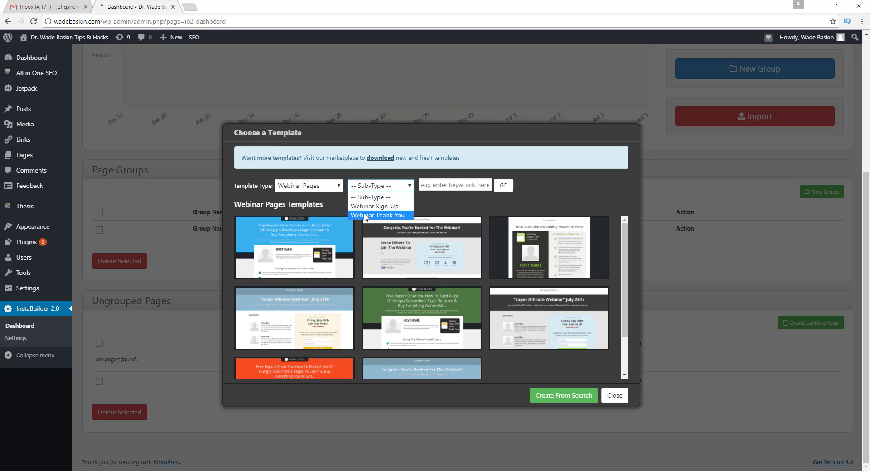
pyautogui.click(370, 189)
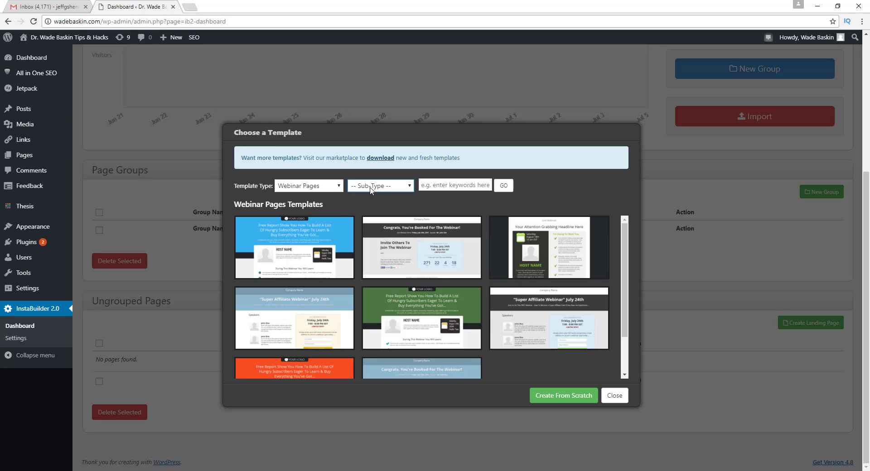
pyautogui.click(450, 187)
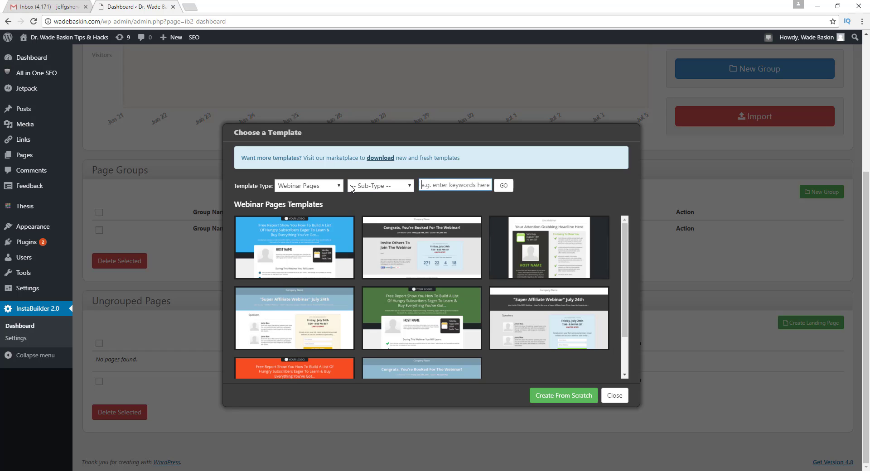
# Filter the templates by Squeeze Pages and browse through the available designs.
pyautogui.click(307, 187)
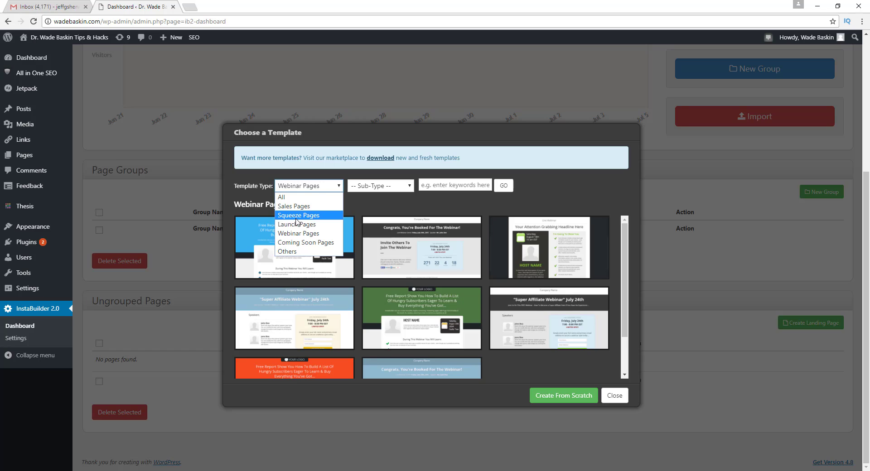
pyautogui.click(298, 215)
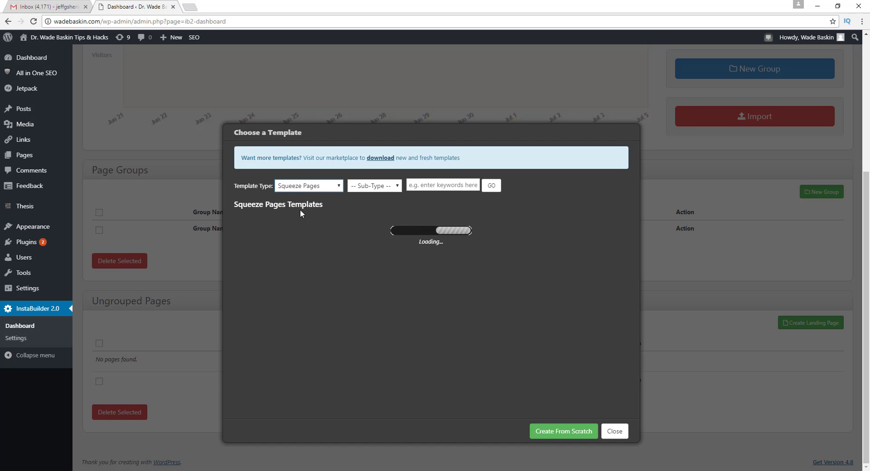
pyautogui.moveTo(454, 295)
pyautogui.moveTo(558, 249)
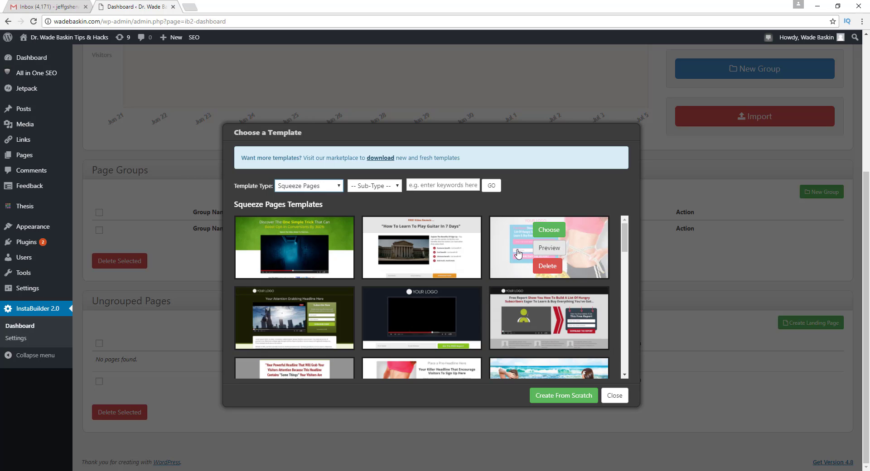
pyautogui.scroll(-2, 587, 252)
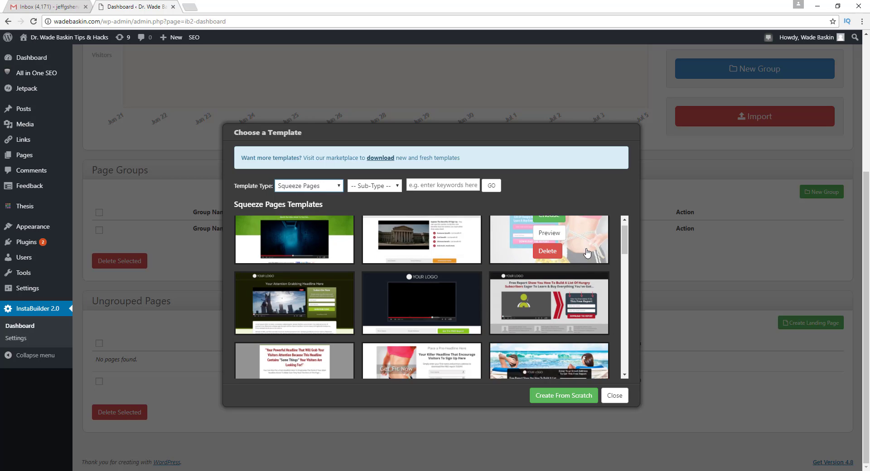
pyautogui.moveTo(438, 306)
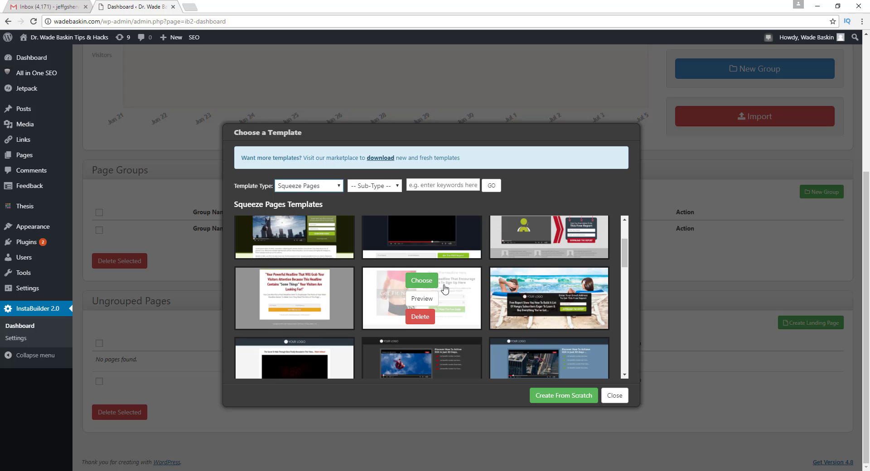
pyautogui.scroll(-2, 394, 322)
pyautogui.scroll(-8, 388, 294)
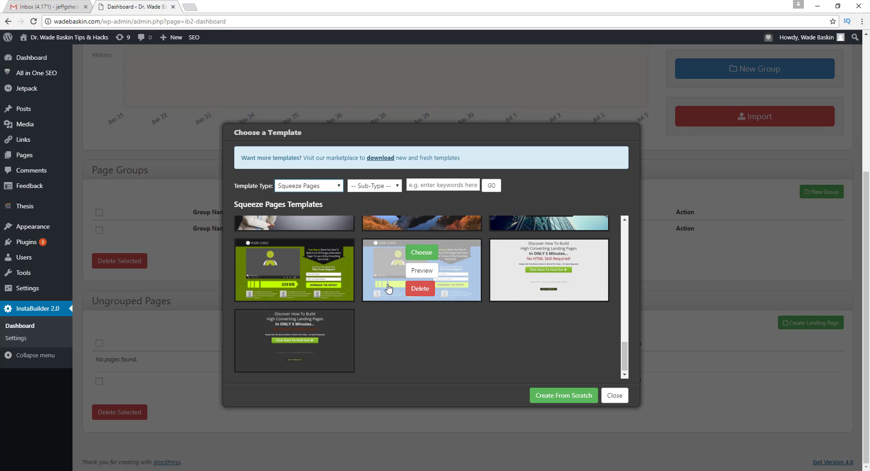
pyautogui.scroll(10, 388, 286)
pyautogui.scroll(5, 390, 280)
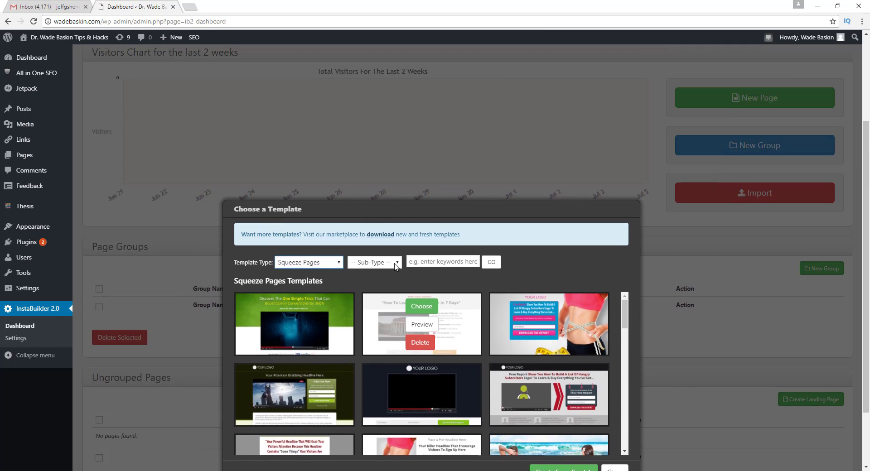
pyautogui.scroll(-3, 394, 252)
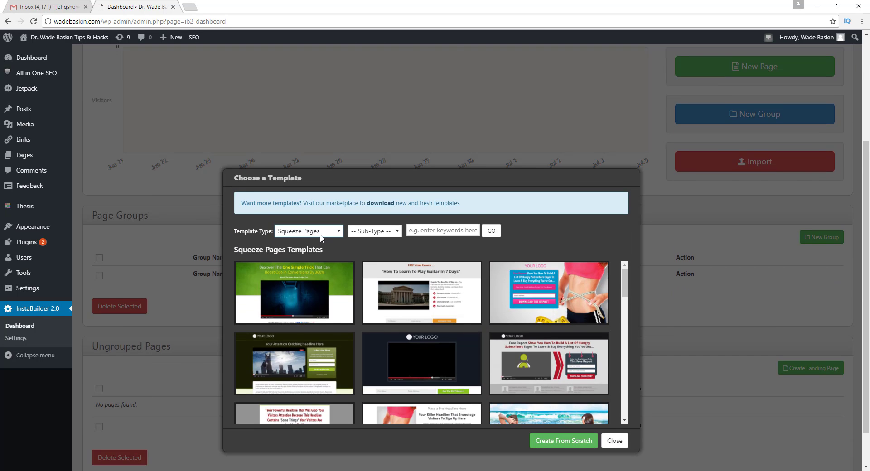
# Filter the templates by type Webinar Pages and sub-type Webinar Sign-Up.
pyautogui.click(320, 234)
pyautogui.click(304, 278)
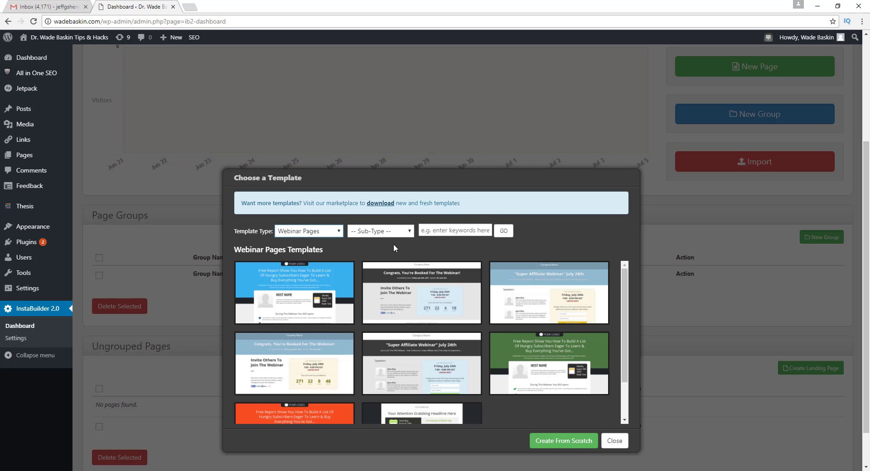
pyautogui.scroll(-3, 393, 248)
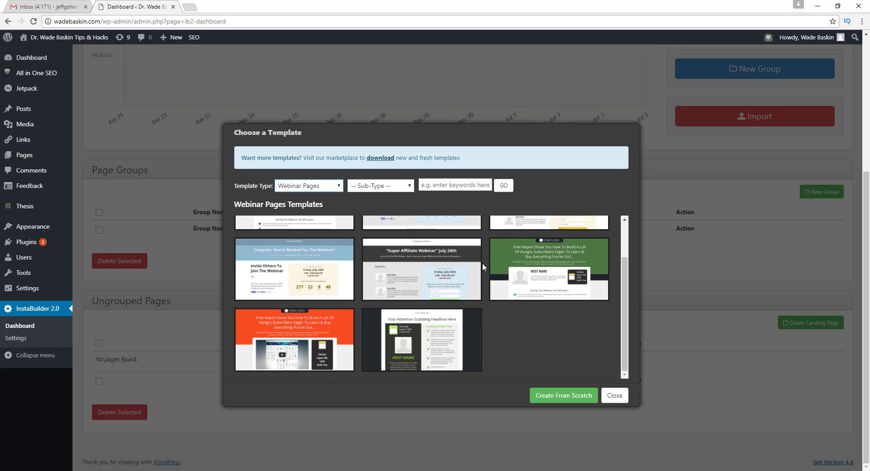
pyautogui.scroll(1, 411, 312)
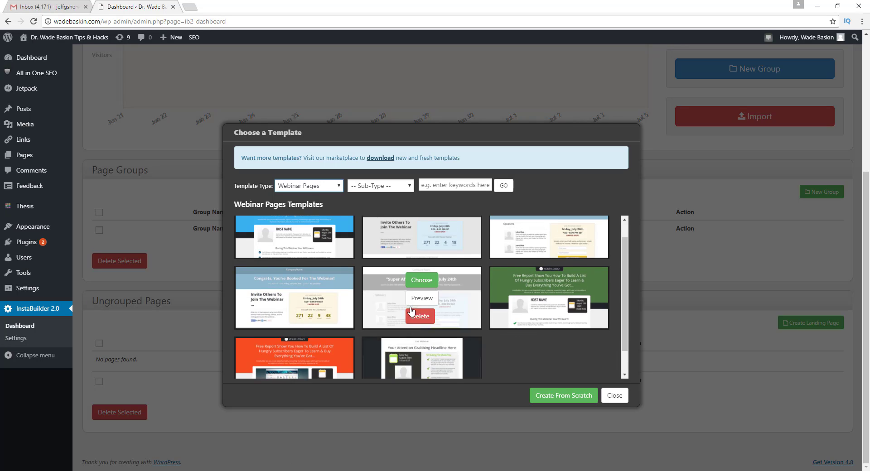
pyautogui.scroll(1, 411, 312)
pyautogui.click(380, 186)
pyautogui.click(382, 202)
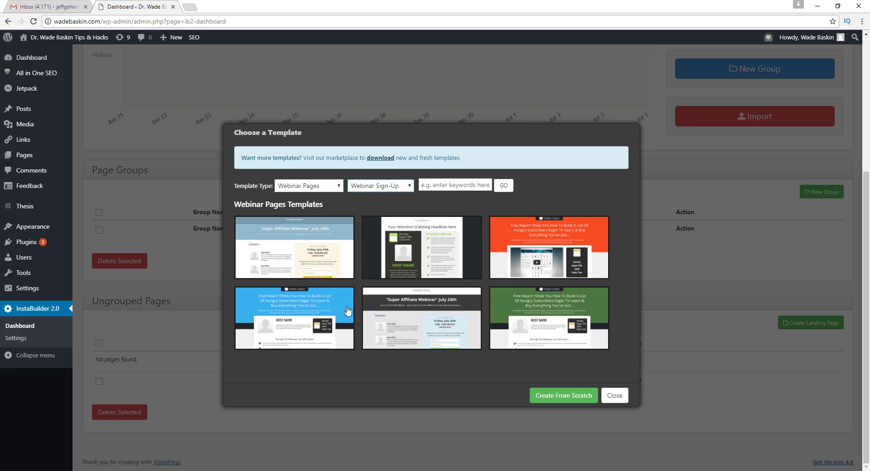
# Preview the dark-header "Super Affiliate Webinar" template and close the preview.
pyautogui.moveTo(542, 267)
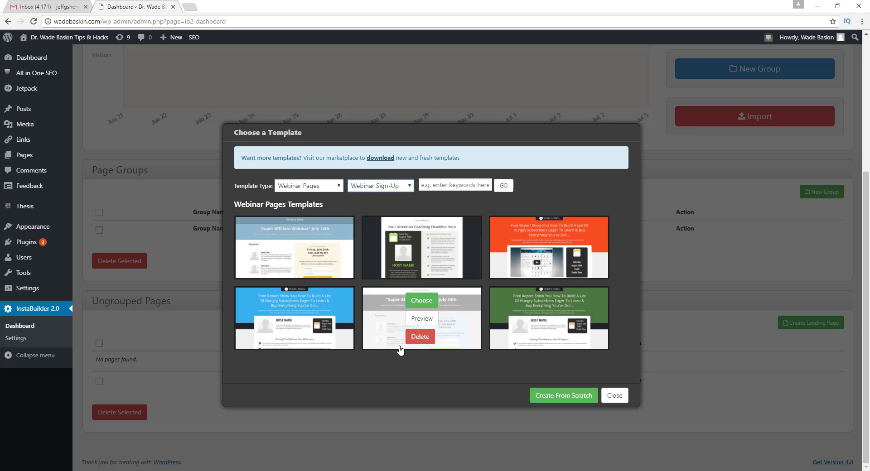
pyautogui.moveTo(378, 338)
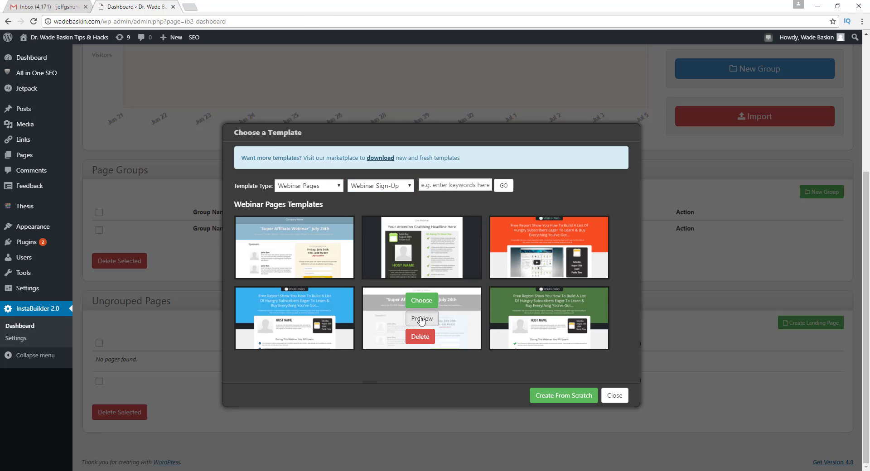
pyautogui.click(421, 321)
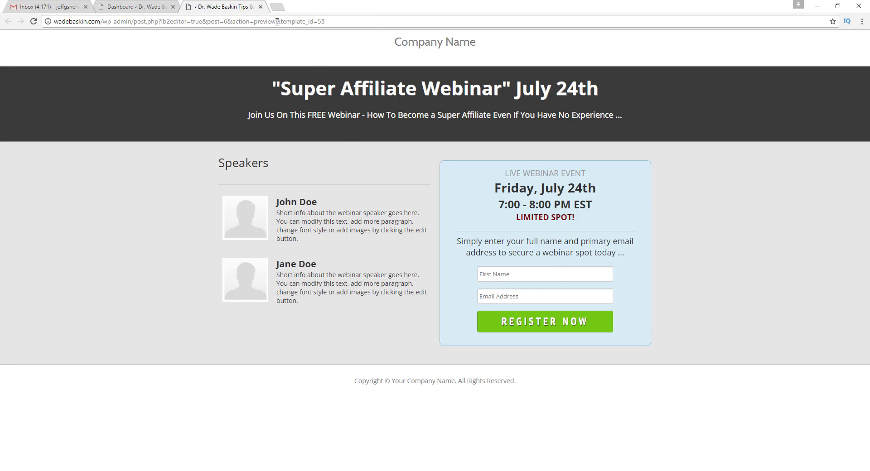
pyautogui.click(260, 6)
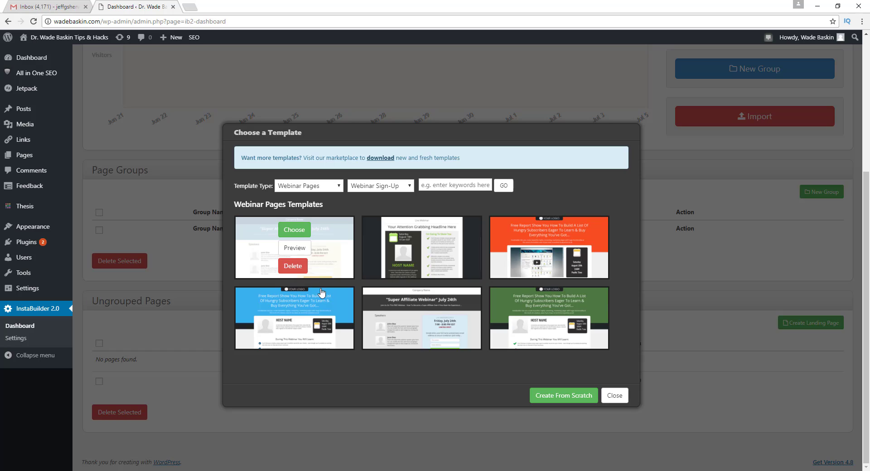
# Create the page from the blue "Super Affiliate Webinar" template and delete the company name element in its header band.
pyautogui.moveTo(321, 309)
pyautogui.moveTo(313, 247)
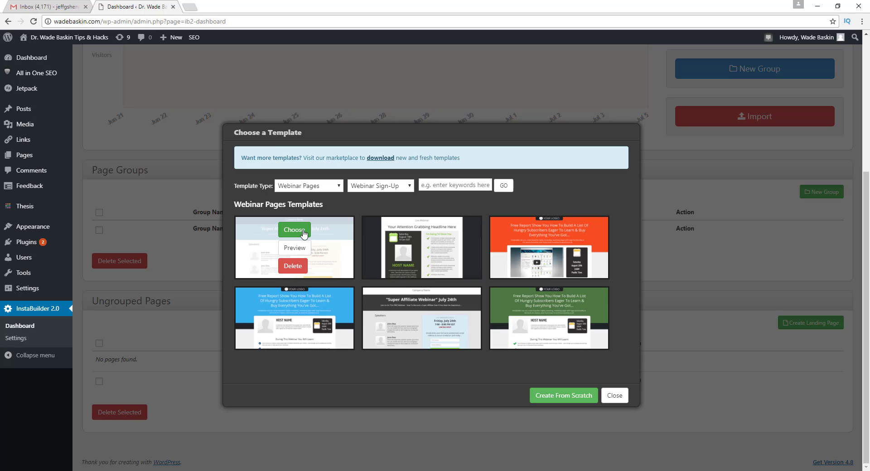
pyautogui.click(302, 231)
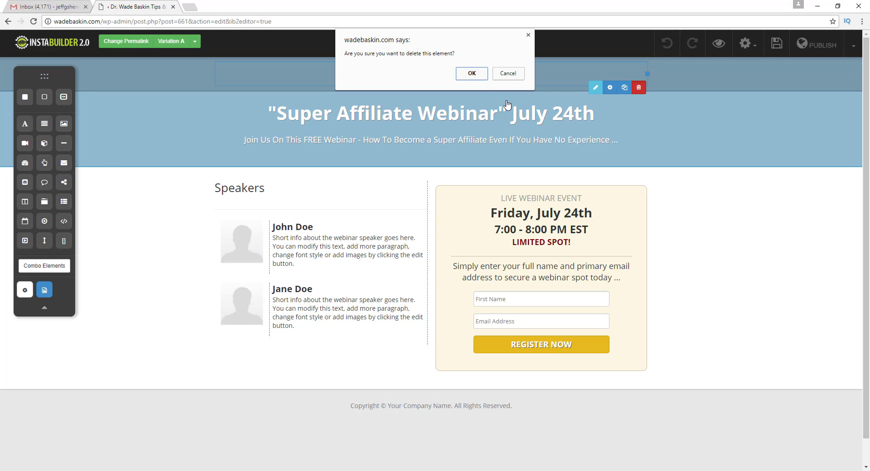
pyautogui.click(473, 76)
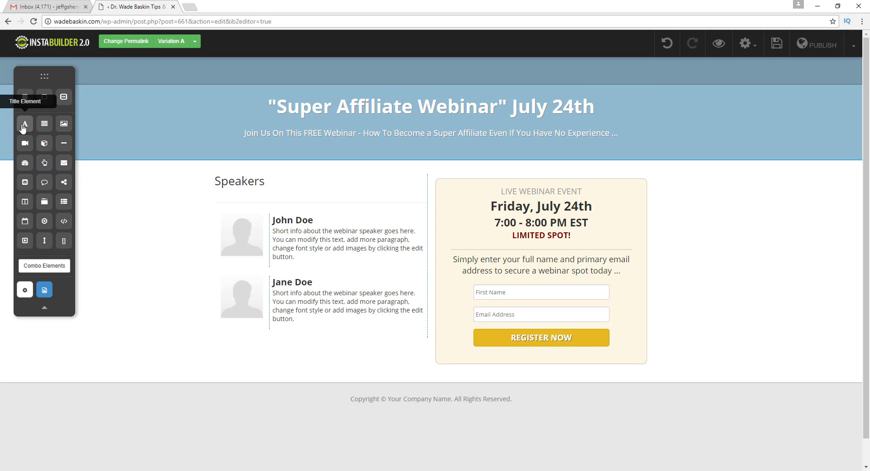
# Try out a title element in the empty header band and delete it again.
pyautogui.moveTo(23, 128); pyautogui.dragTo(434, 72)
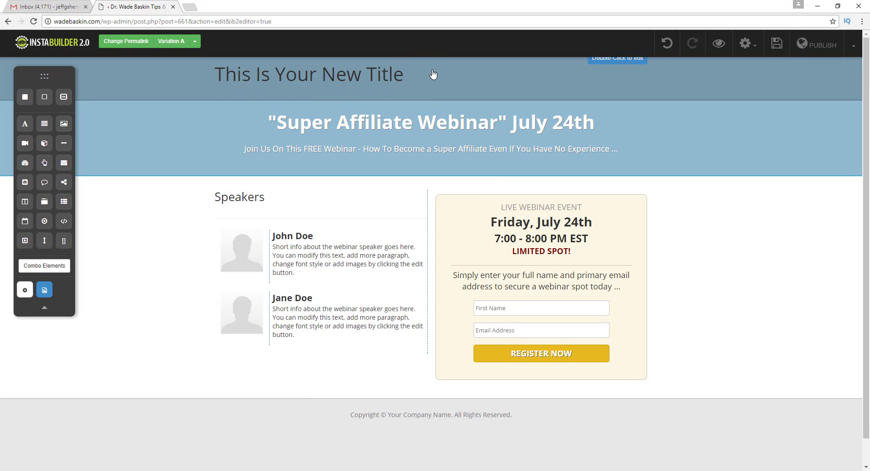
pyautogui.moveTo(340, 81)
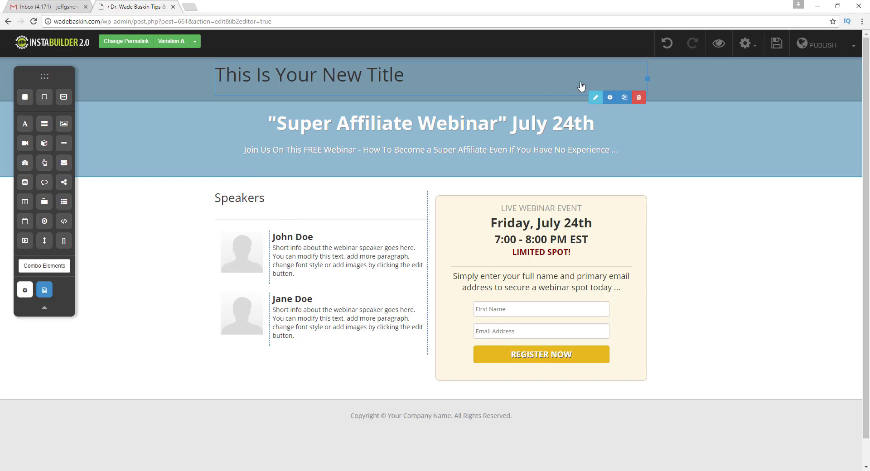
pyautogui.click(638, 98)
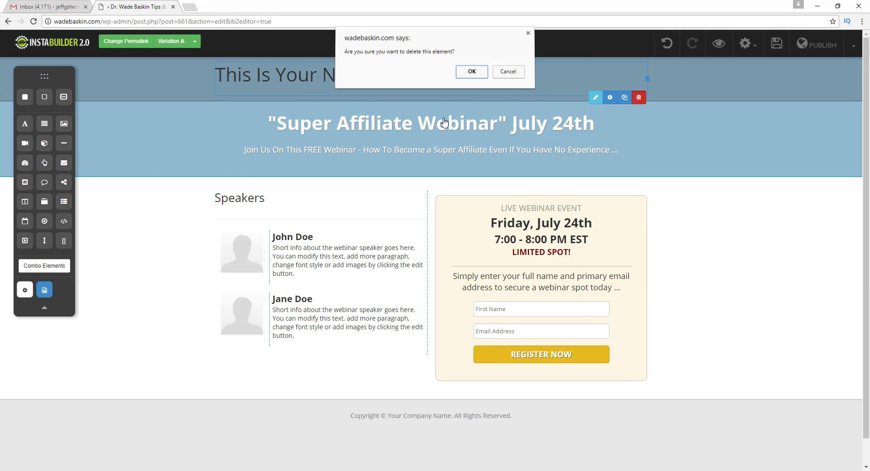
pyautogui.click(471, 74)
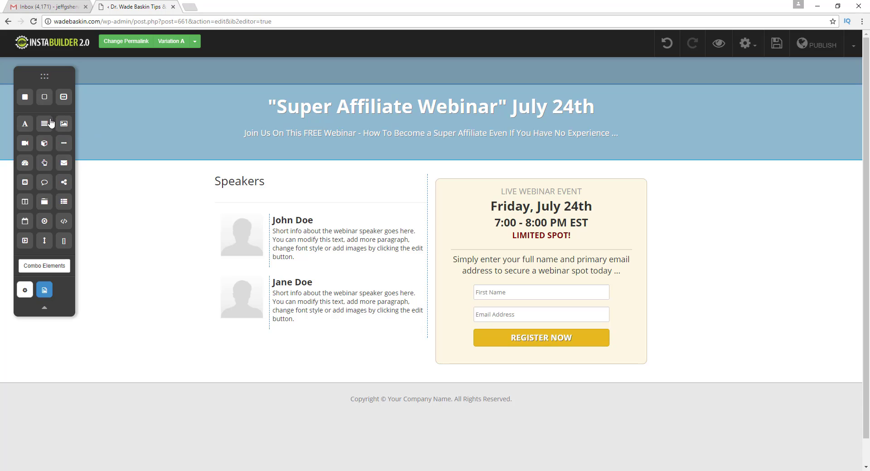
# Add a text element to the empty header band above the "Super Affiliate Webinar" headline.
pyautogui.moveTo(43, 123); pyautogui.dragTo(409, 94)
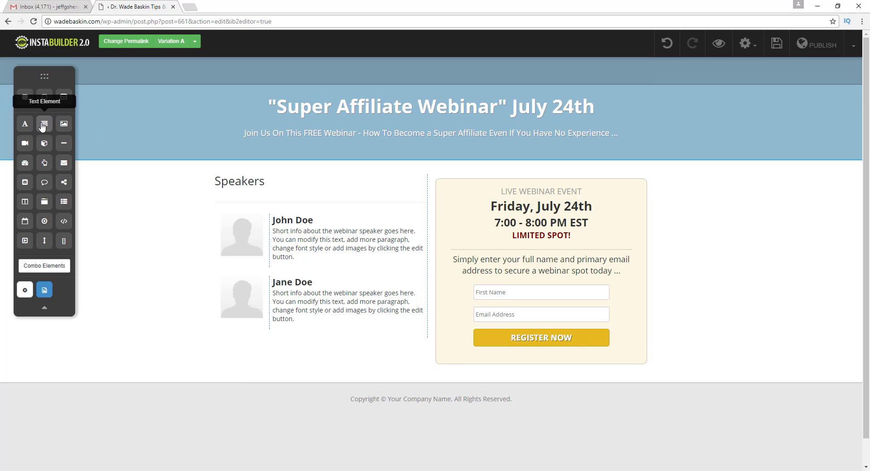
pyautogui.moveTo(340, 104); pyautogui.dragTo(417, 71)
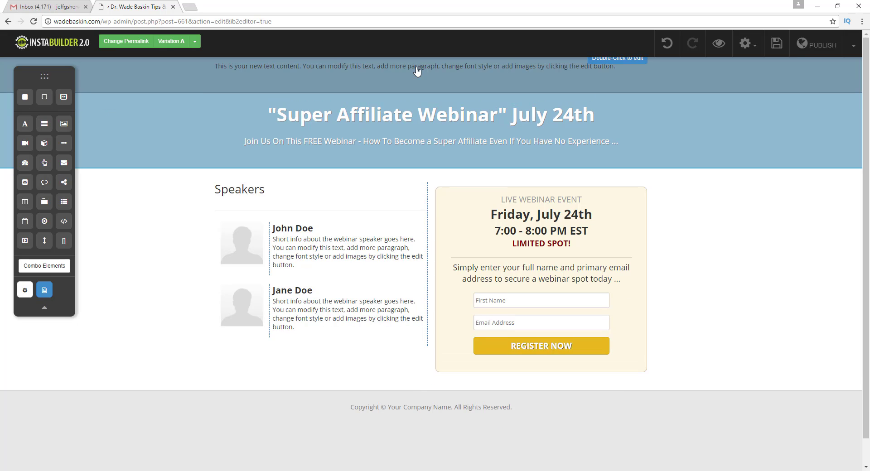
# Set the whole placeholder text in the header band above the webinar headline to a 36px font size.
pyautogui.click(537, 70)
pyautogui.doubleClick(537, 67)
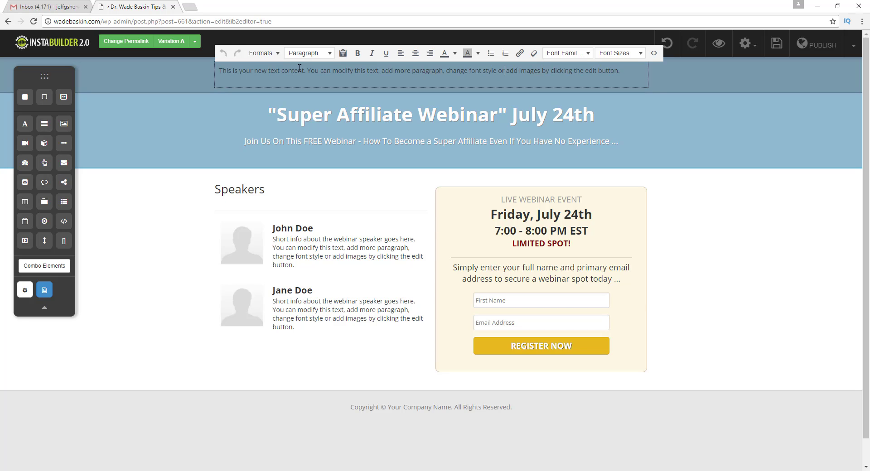
pyautogui.moveTo(221, 70); pyautogui.dragTo(620, 72)
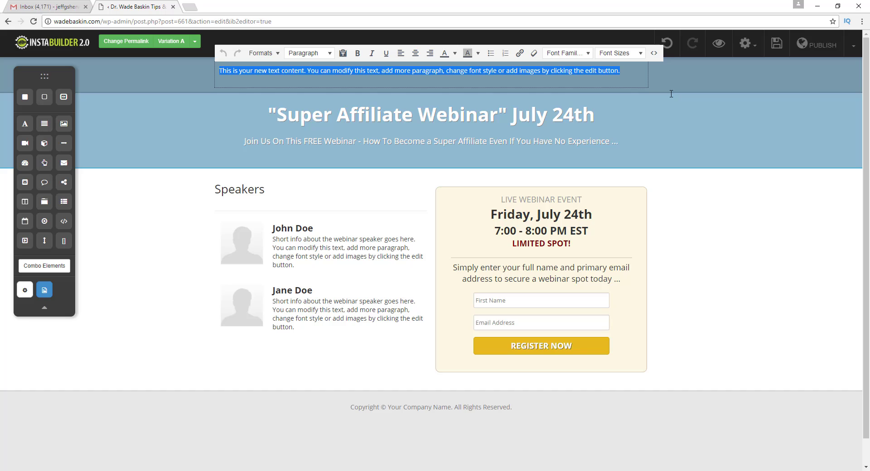
pyautogui.click(619, 54)
pyautogui.click(611, 214)
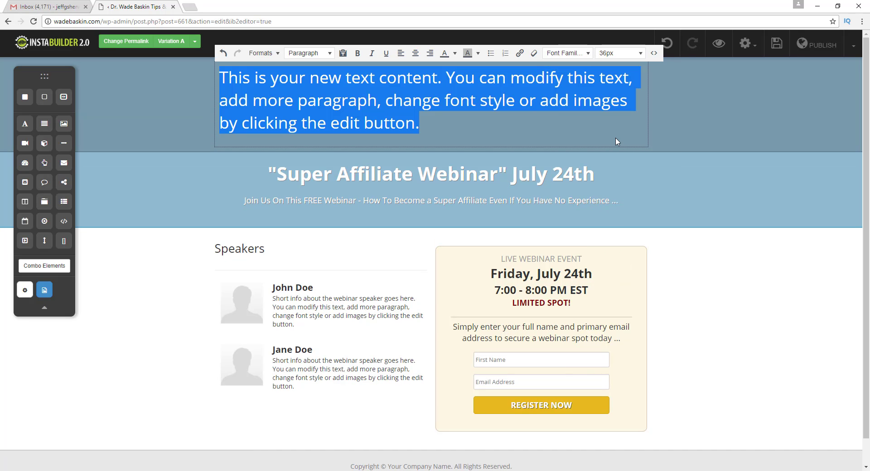
pyautogui.click(601, 128)
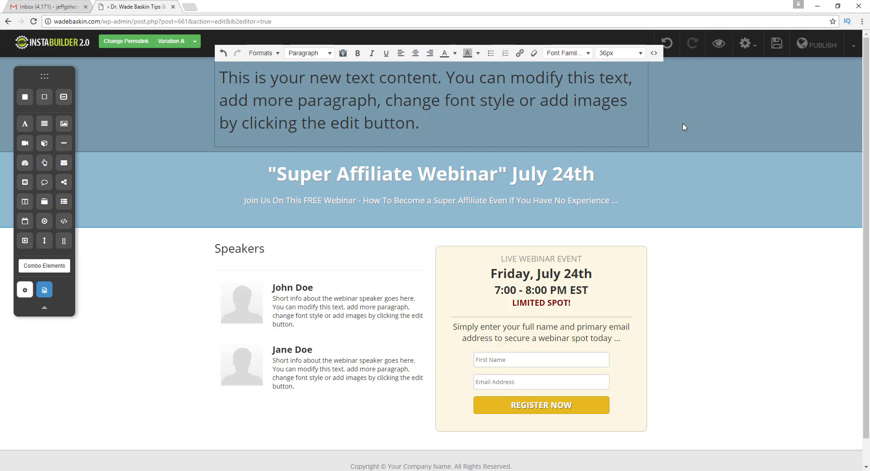
pyautogui.click(665, 136)
# Delete the text element from the header band and remove the emptied band section above the webinar headline.
pyautogui.click(645, 106)
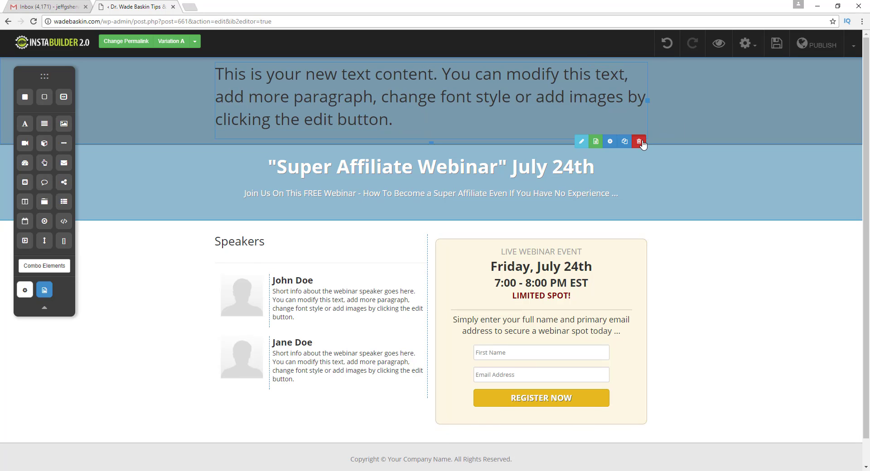
pyautogui.click(640, 142)
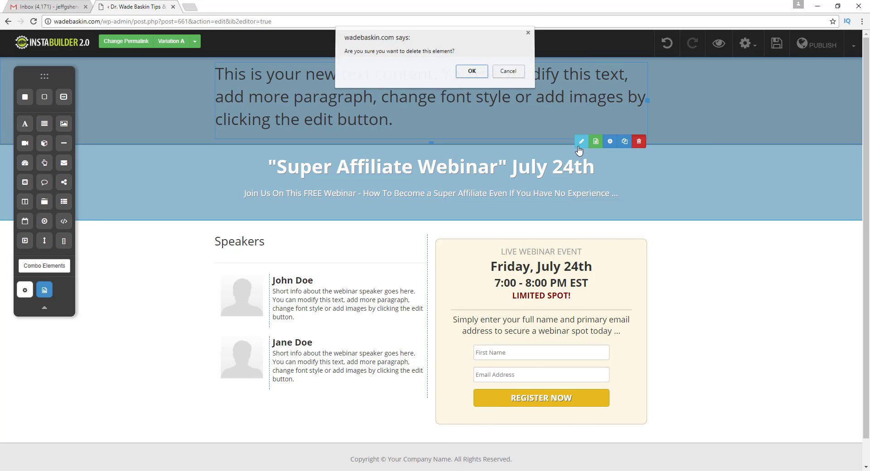
pyautogui.click(481, 77)
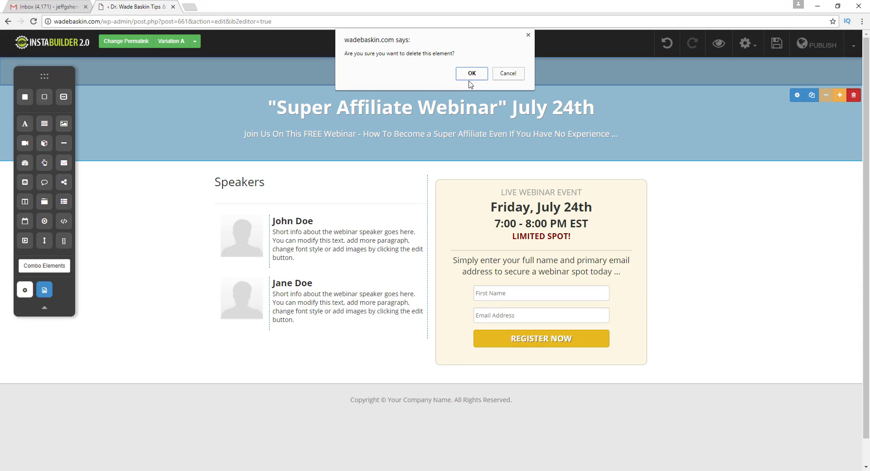
pyautogui.click(469, 76)
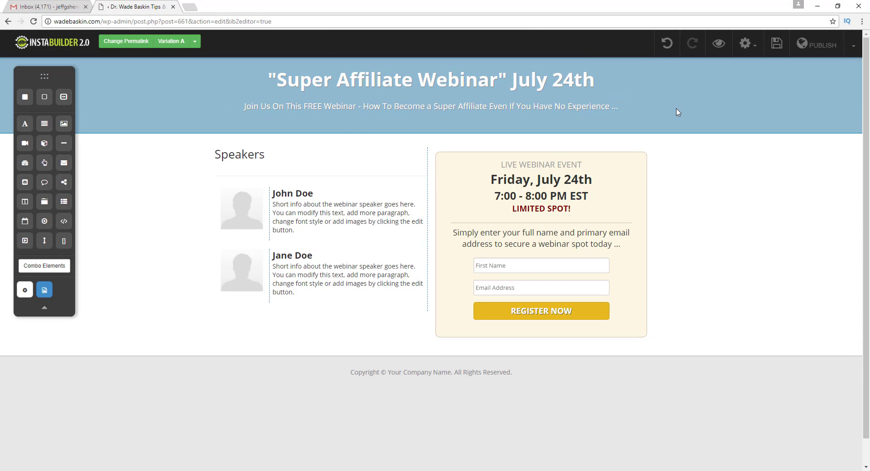
# Set the background colour of the "Super Affiliate Webinar" headline section to red, #ff0000, and hide its settings.
pyautogui.click(694, 100)
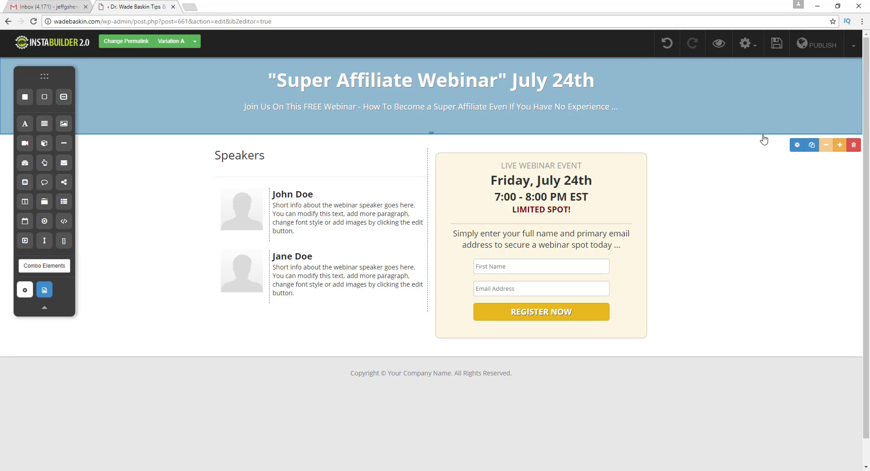
pyautogui.click(796, 146)
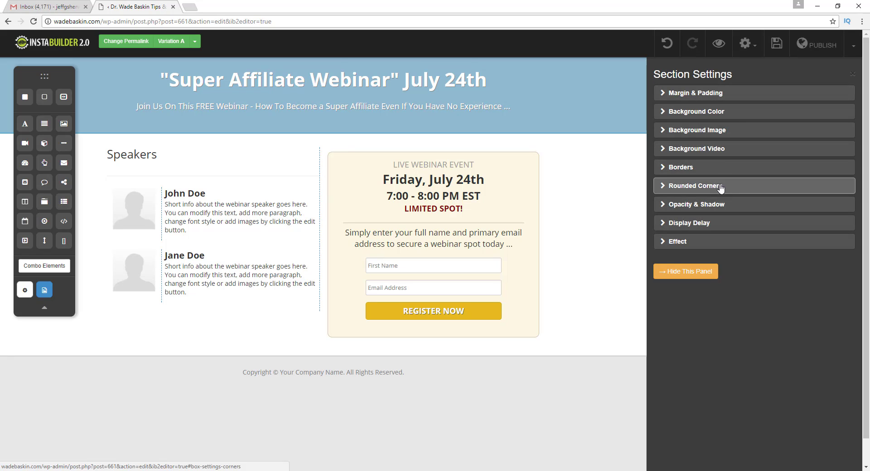
pyautogui.click(712, 111)
pyautogui.click(666, 149)
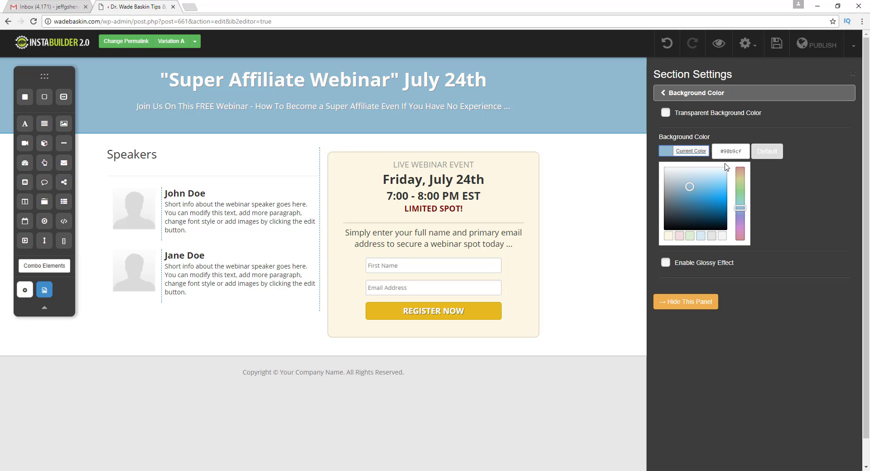
pyautogui.moveTo(742, 150); pyautogui.dragTo(727, 150)
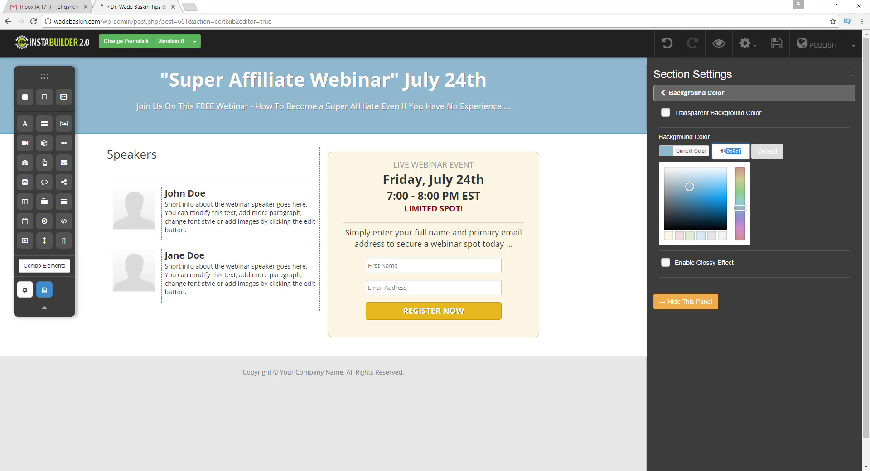
pyautogui.write('ff')
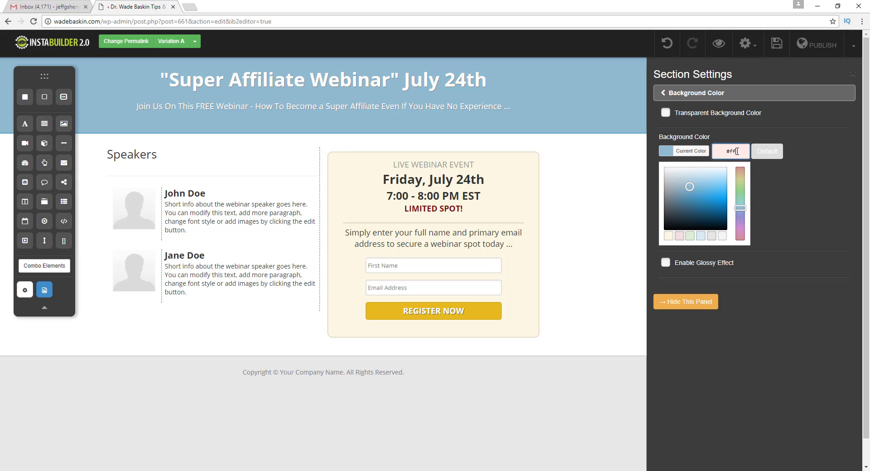
pyautogui.write('0000')
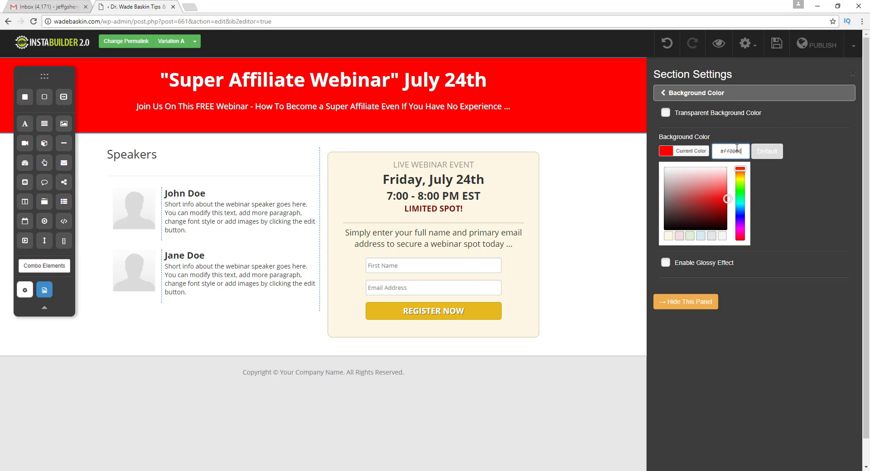
pyautogui.click(792, 192)
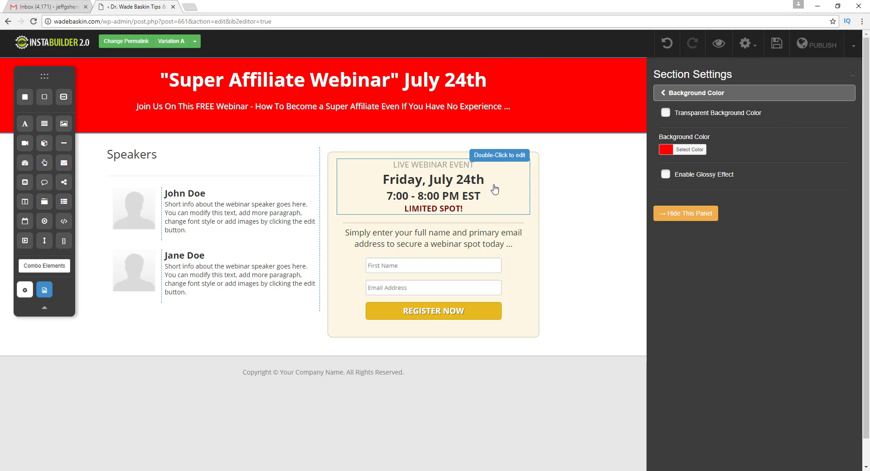
pyautogui.click(664, 215)
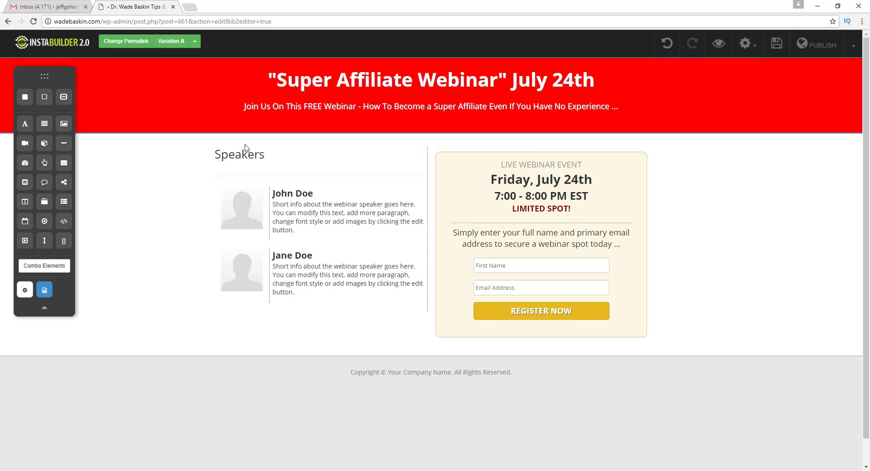
# Replace the first speaker's placeholder name with the presenter's full name, preceded by the title "Dr.".
pyautogui.doubleClick(296, 198)
pyautogui.moveTo(318, 198); pyautogui.dragTo(281, 195)
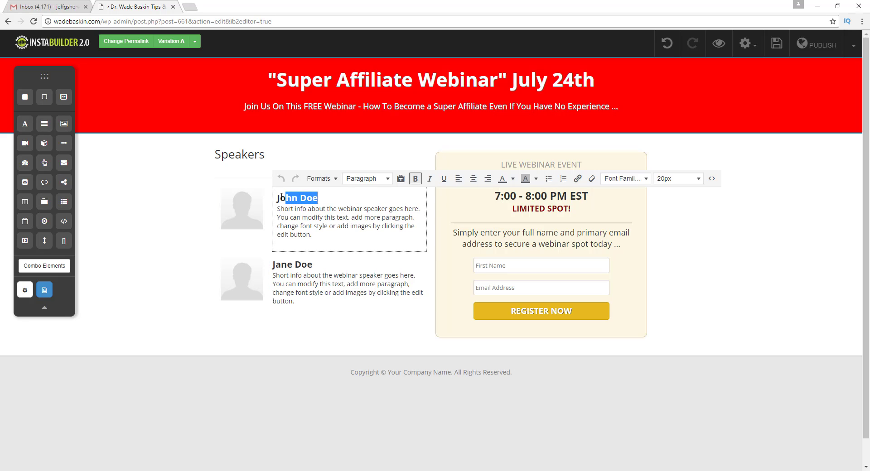
pyautogui.click(314, 197)
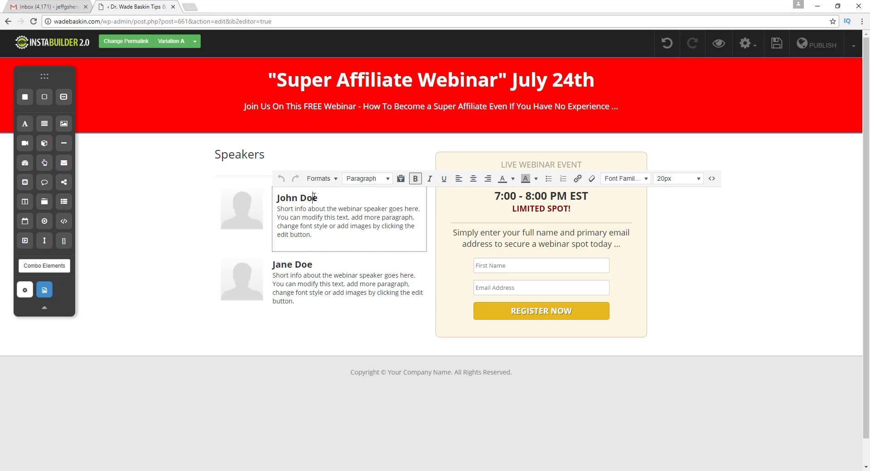
pyautogui.moveTo(318, 198); pyautogui.dragTo(285, 195)
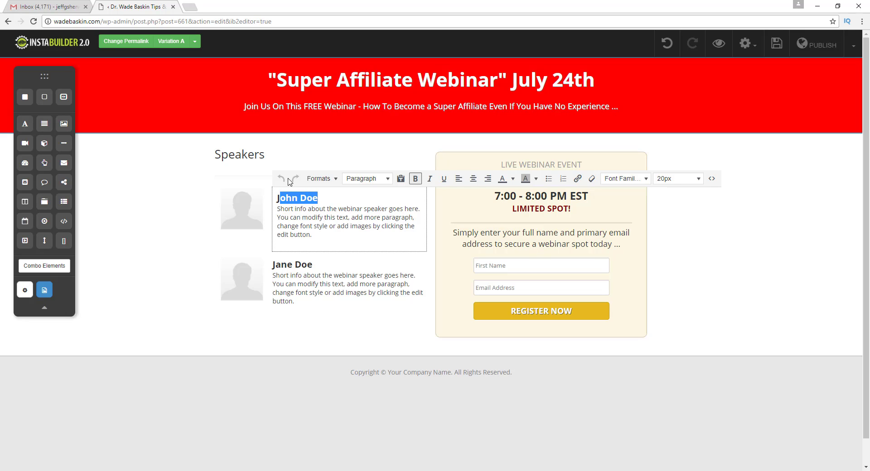
pyautogui.write('Wade Baskin')
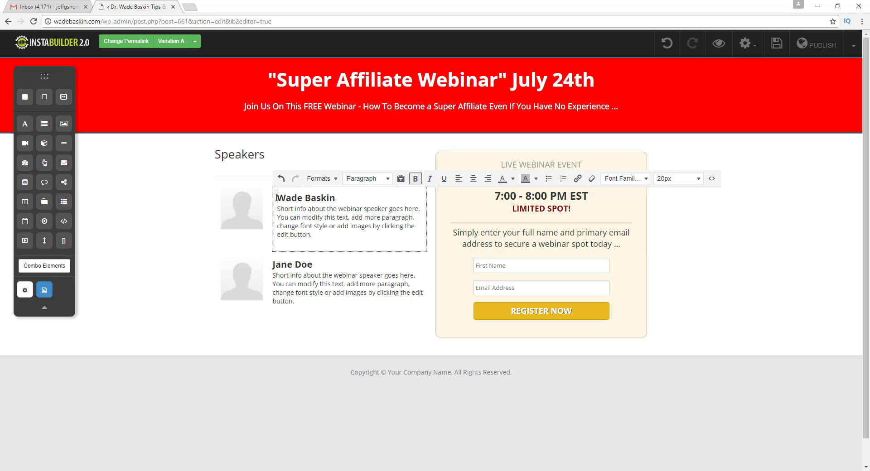
pyautogui.write('Dr.')
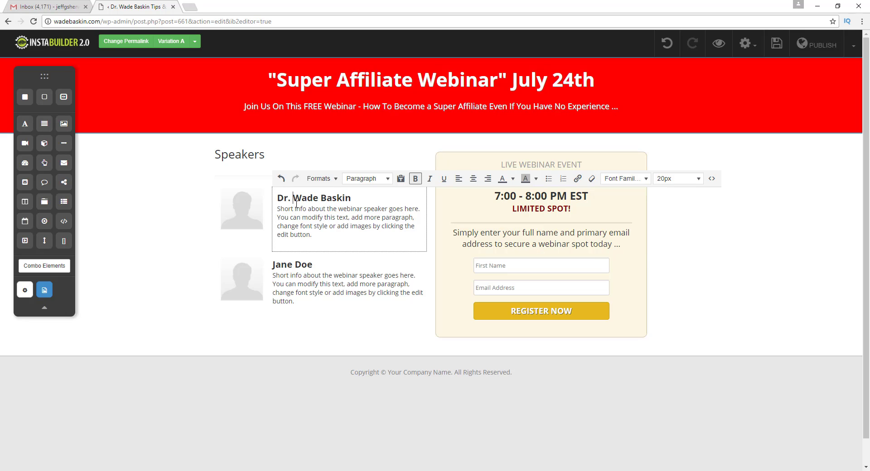
pyautogui.click(283, 267)
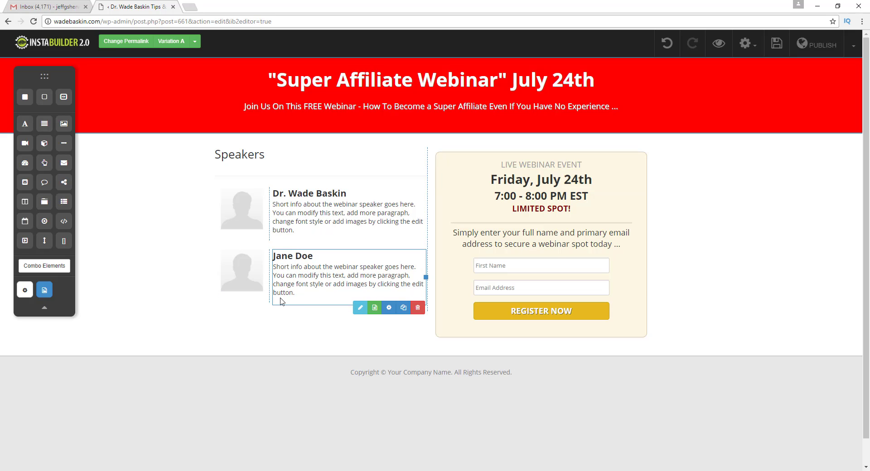
# Replace the first speaker's placeholder picture with the portrait of the man in glasses from the media library.
pyautogui.click(246, 223)
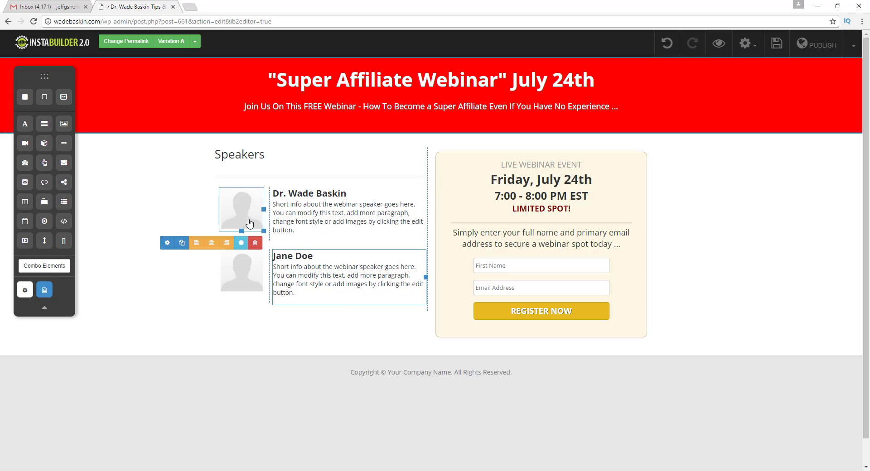
pyautogui.click(167, 243)
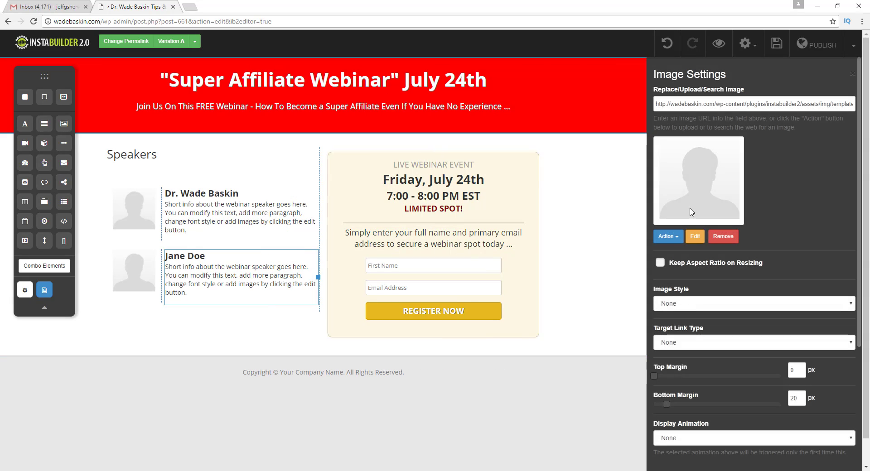
pyautogui.click(670, 236)
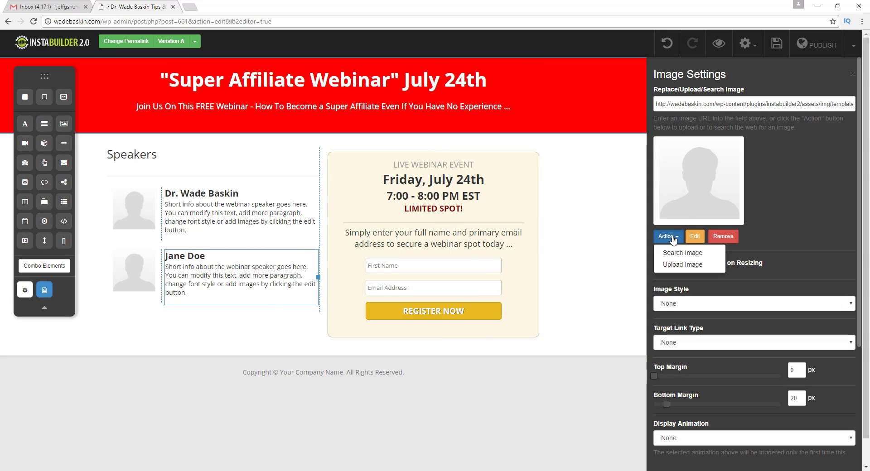
pyautogui.click(672, 267)
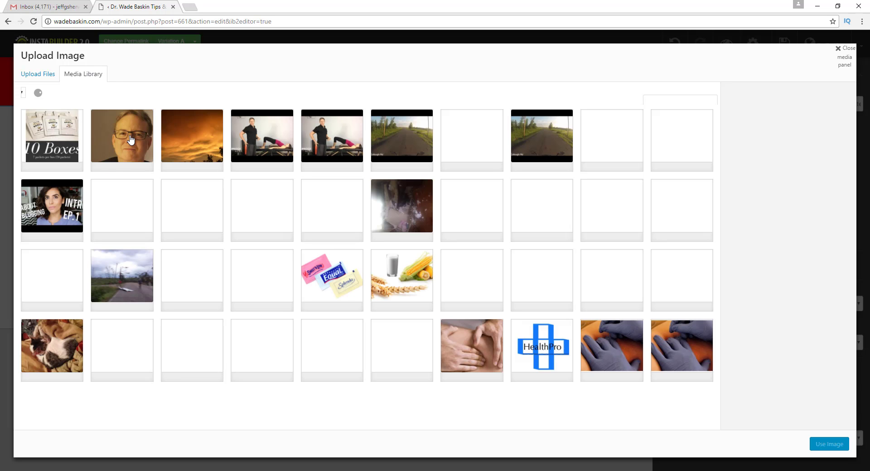
pyautogui.click(130, 140)
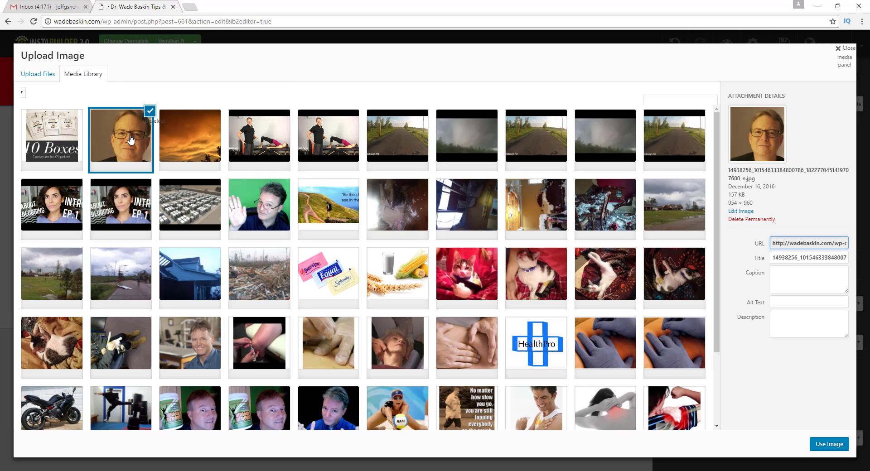
pyautogui.click(826, 447)
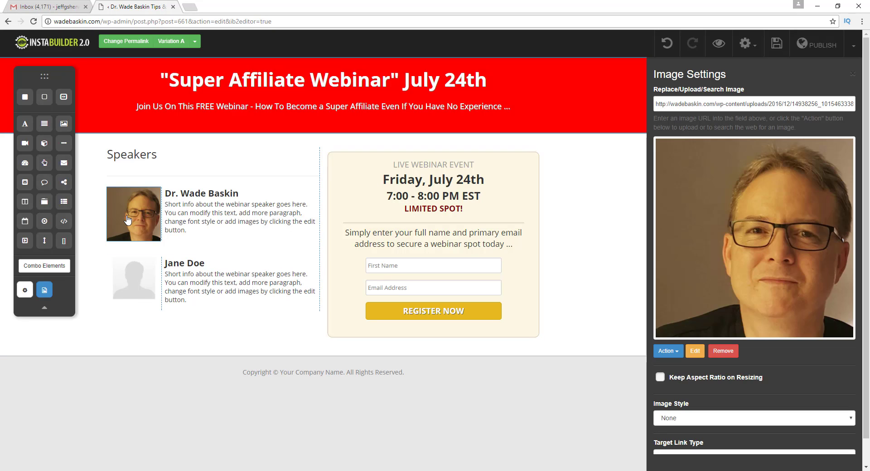
pyautogui.click(187, 212)
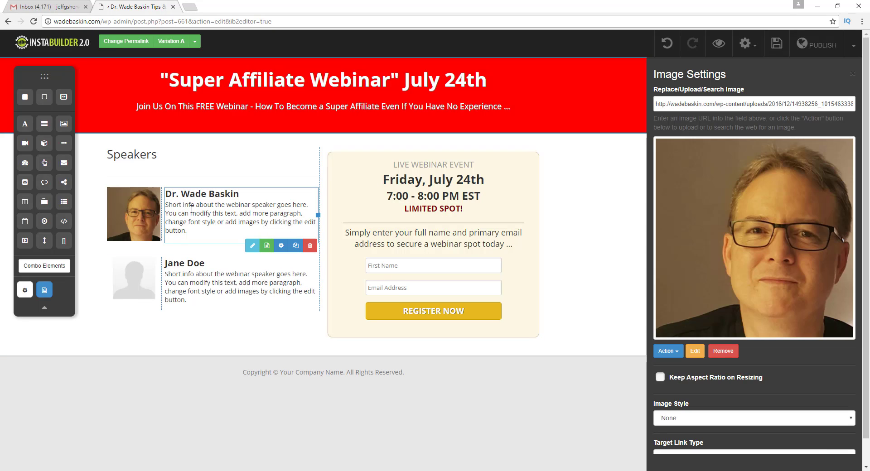
pyautogui.doubleClick(192, 208)
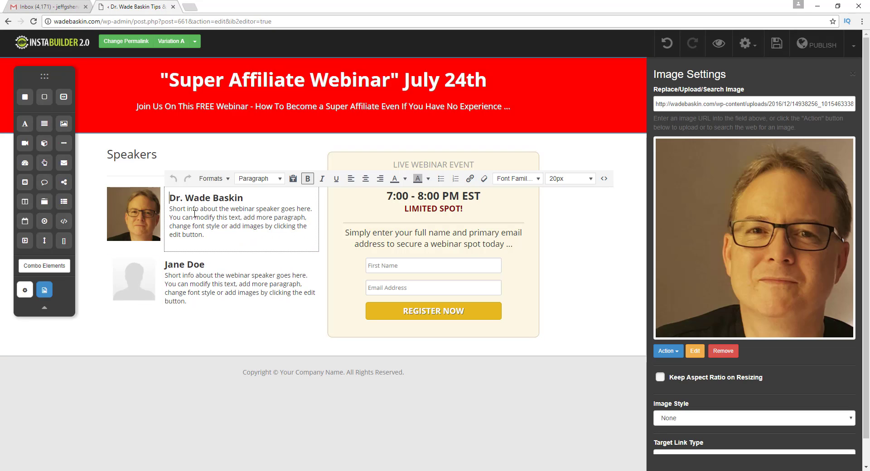
pyautogui.click(253, 281)
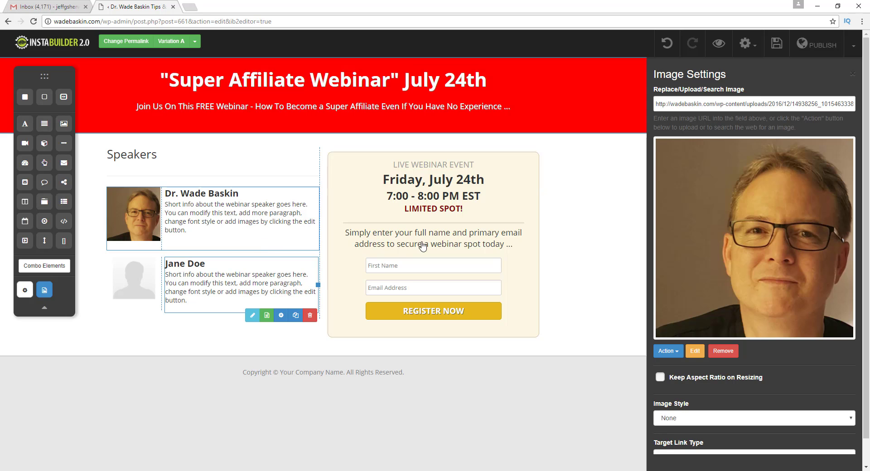
# Add a countdown element below the "LIMITED SPOT!" line in the registration box and open its settings.
pyautogui.click(401, 190)
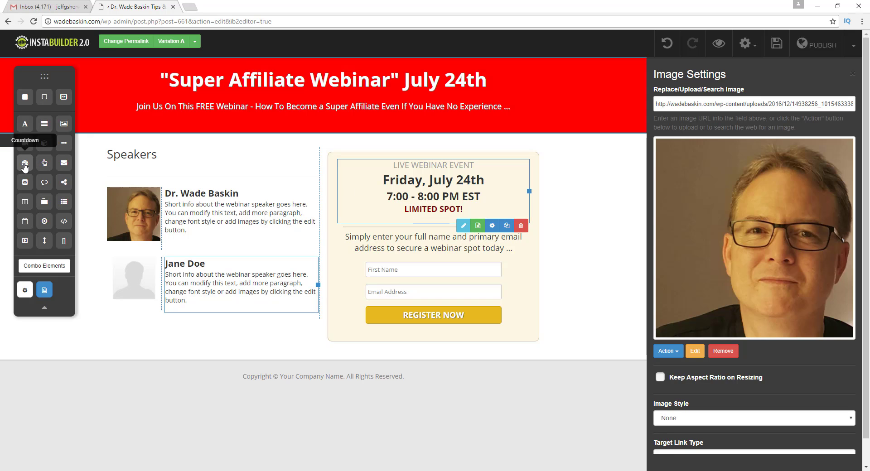
pyautogui.moveTo(25, 166); pyautogui.dragTo(424, 234)
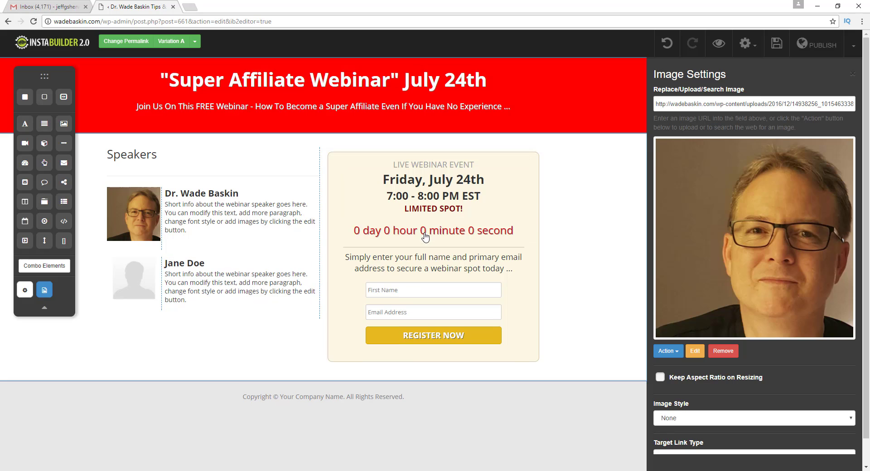
pyautogui.moveTo(429, 232)
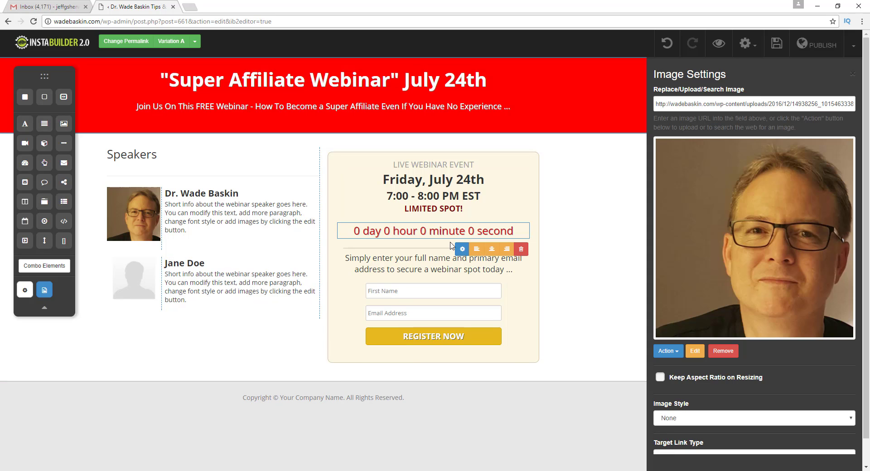
pyautogui.click(462, 249)
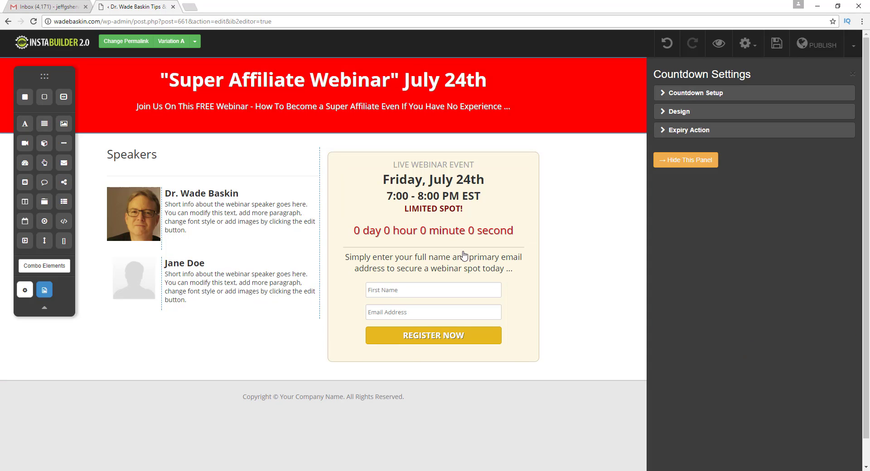
# Open the countdown's date and time setup, adjust its minute value and hide the settings.
pyautogui.click(721, 96)
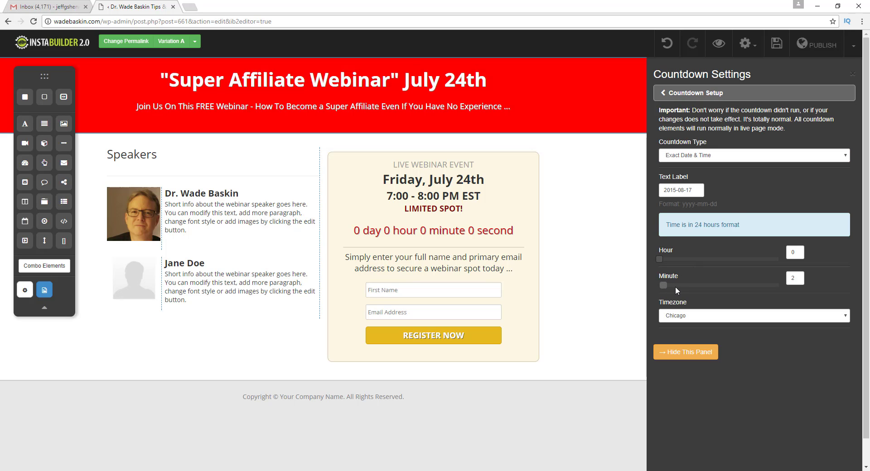
pyautogui.moveTo(675, 286); pyautogui.dragTo(694, 286)
pyautogui.click(658, 355)
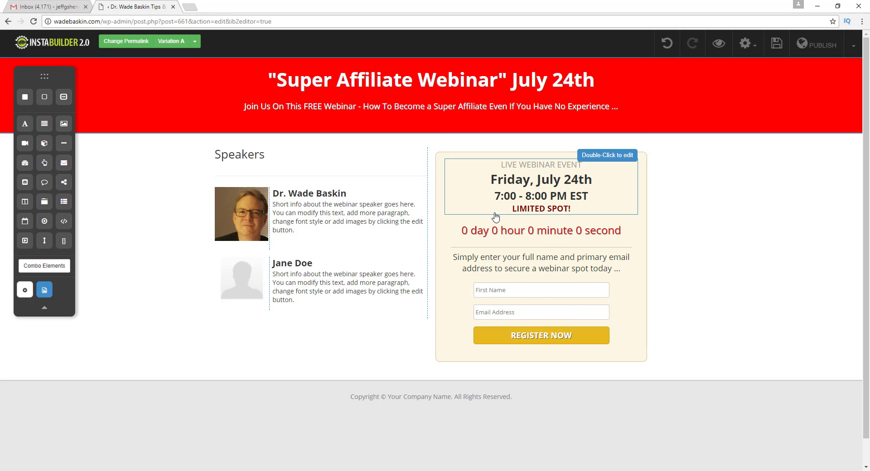
# Open the HTML code section in the settings of the registration box's opt-in form.
pyautogui.click(490, 266)
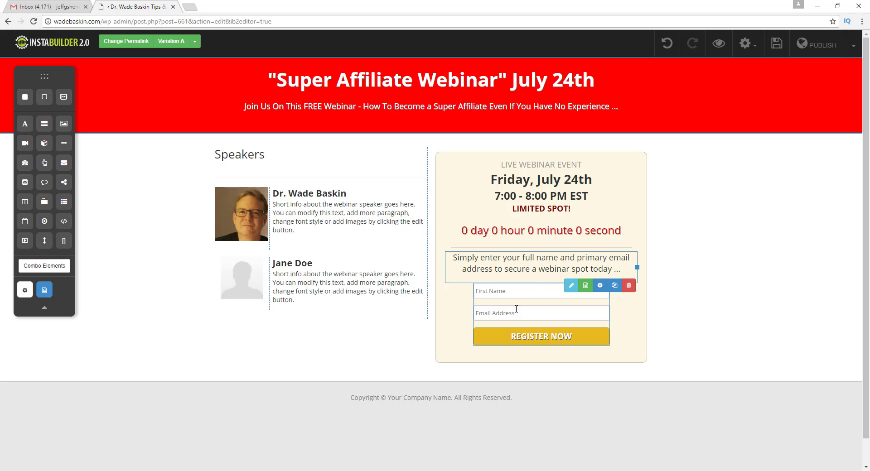
pyautogui.click(524, 337)
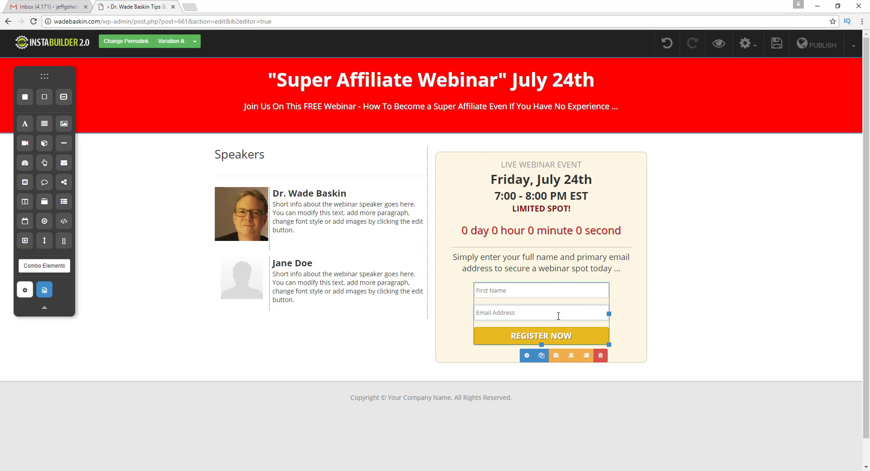
pyautogui.click(590, 297)
pyautogui.click(524, 356)
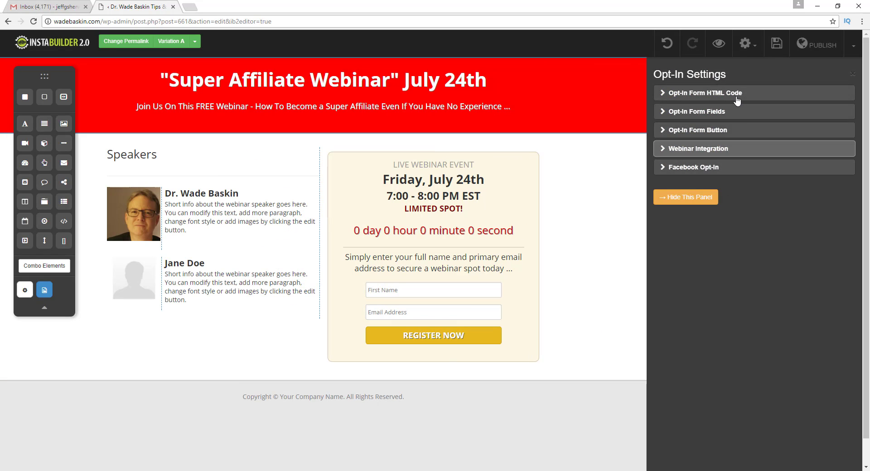
pyautogui.click(697, 93)
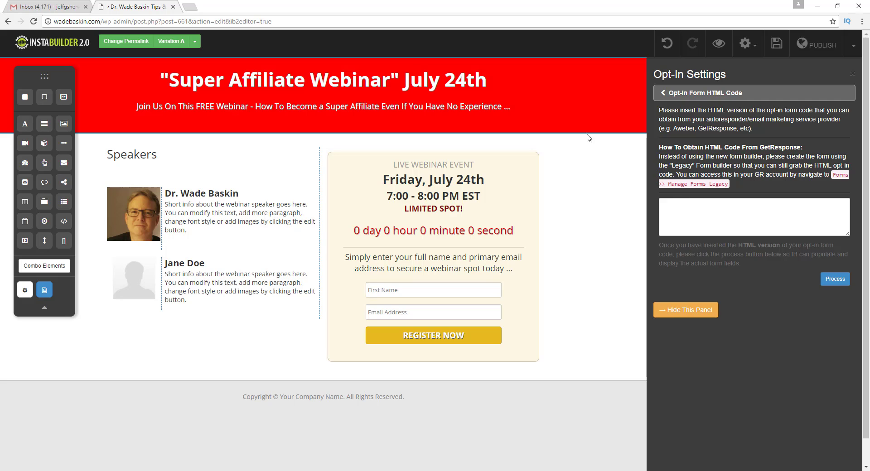
# Open AWeber in a new browser tab and go to the publish options of the "Amazon Affiliate Training" sign-up form.
pyautogui.click(197, 5)
pyautogui.write('awe')
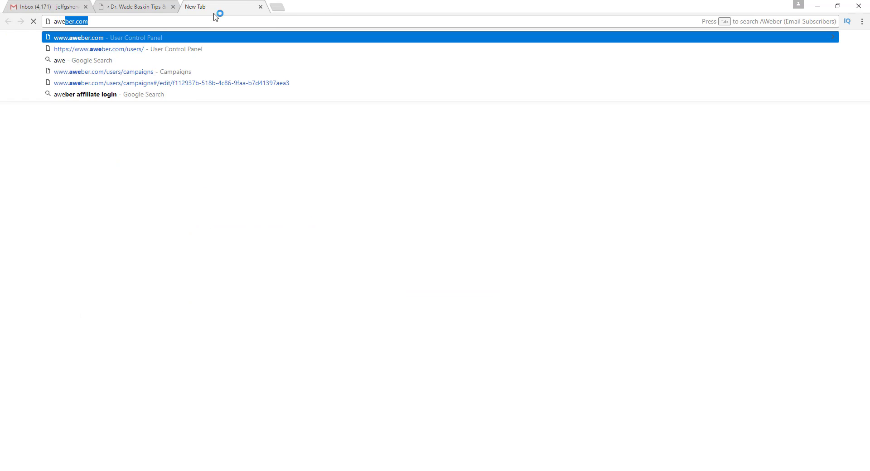
pyautogui.press('Return')
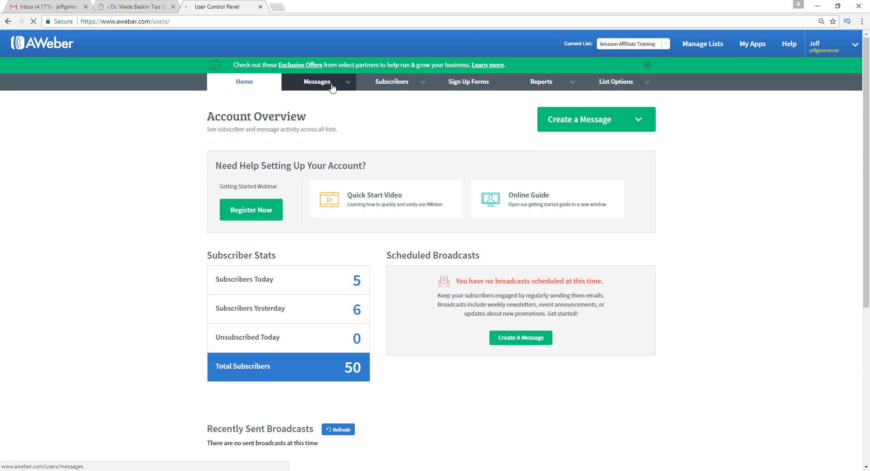
pyautogui.moveTo(384, 89)
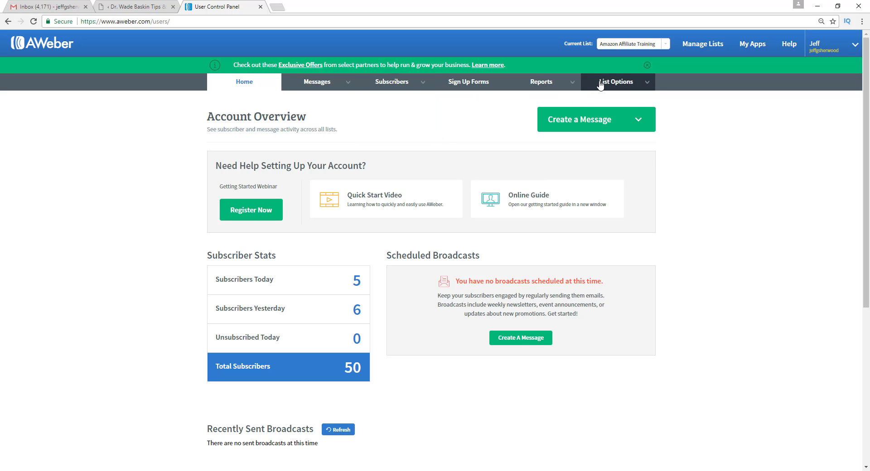
pyautogui.click(461, 83)
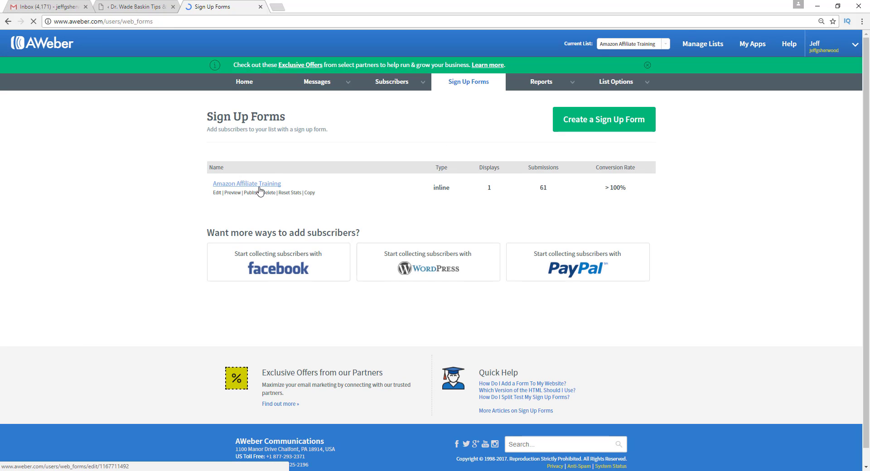
pyautogui.click(249, 194)
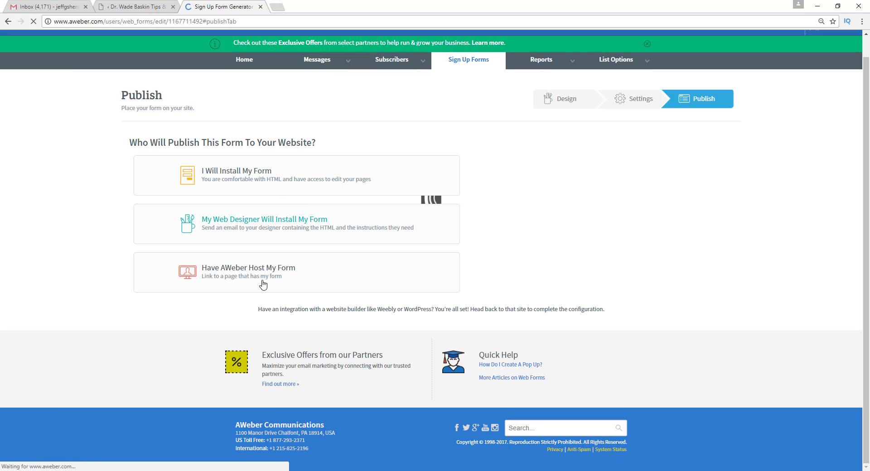
# Choose to install the form yourself and copy its complete raw HTML version without the form styles.
pyautogui.click(266, 178)
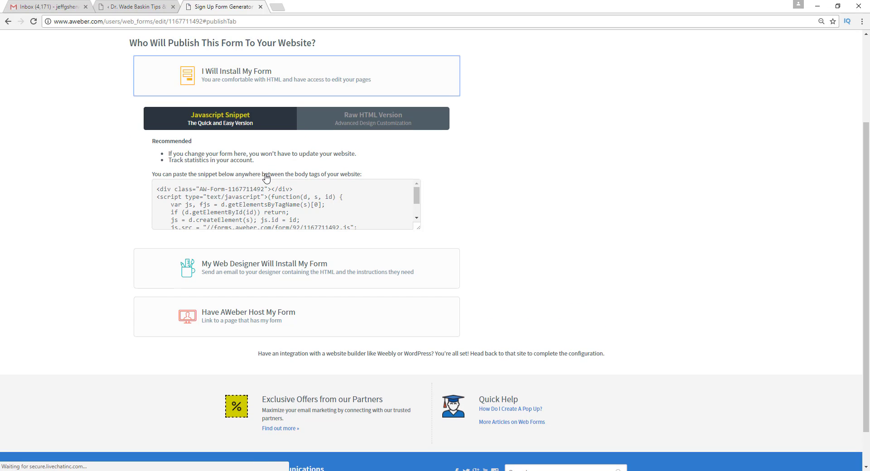
pyautogui.click(352, 120)
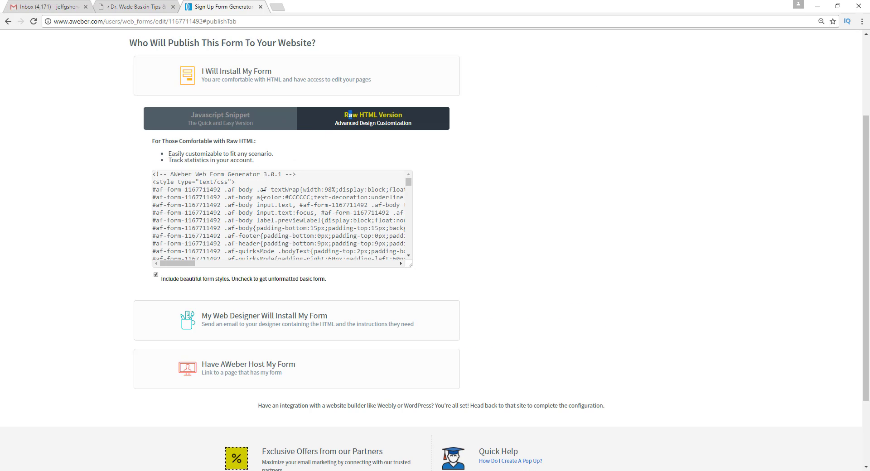
pyautogui.click(156, 275)
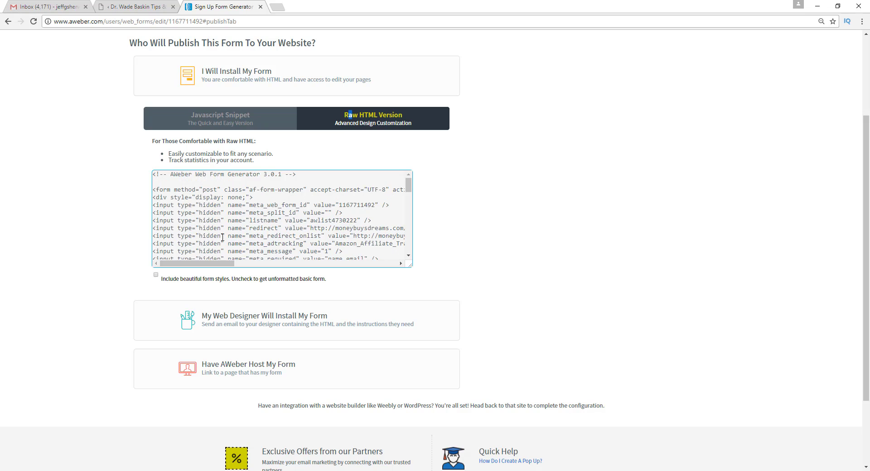
pyautogui.click(223, 234)
pyautogui.rightClick(224, 233)
pyautogui.click(247, 250)
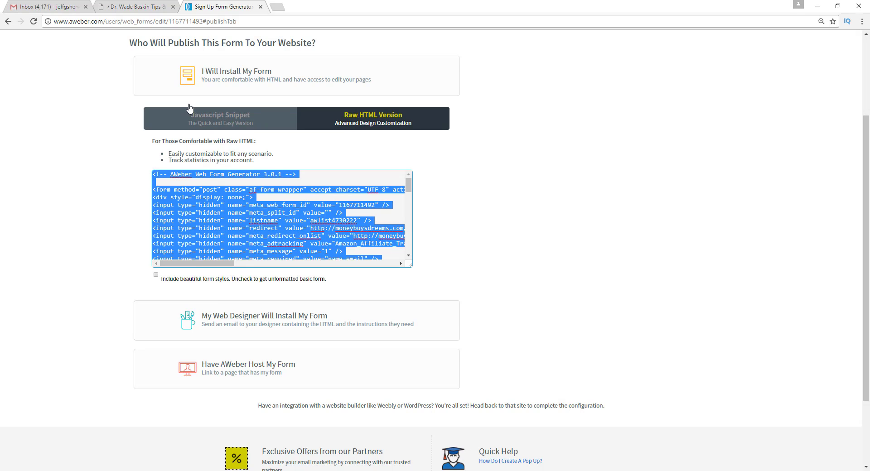
# Switch back to InstaBuilder, paste the AWeber form code as the opt-in form's HTML code and process it.
pyautogui.click(113, 6)
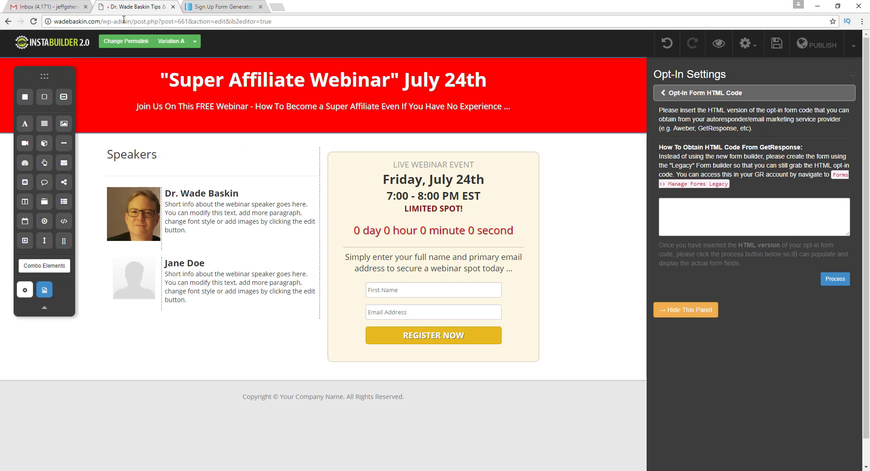
pyautogui.click(744, 223)
pyautogui.hotkey('ctrl', 'v')
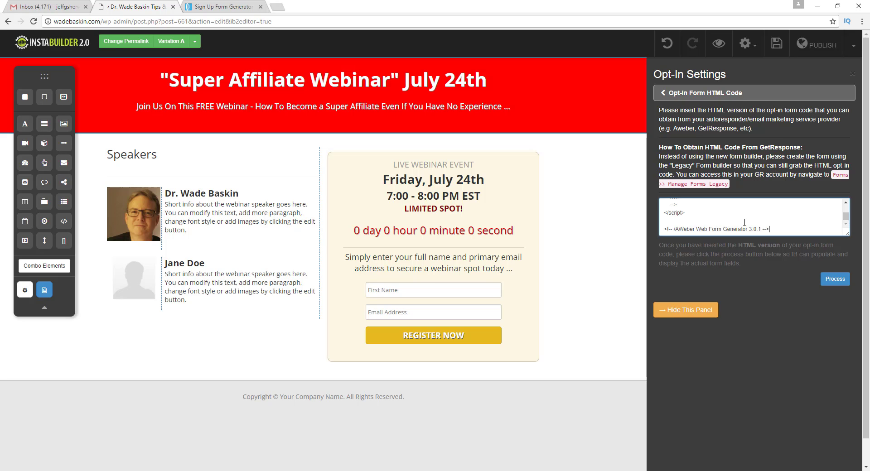
pyautogui.click(825, 278)
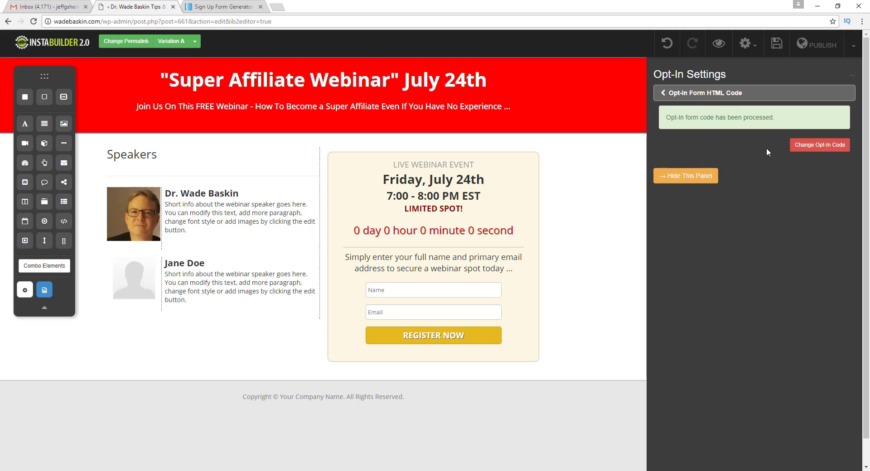
# Try to remove the opt-in form's HTML code by clearing it and processing it empty, and hide the settings.
pyautogui.click(800, 153)
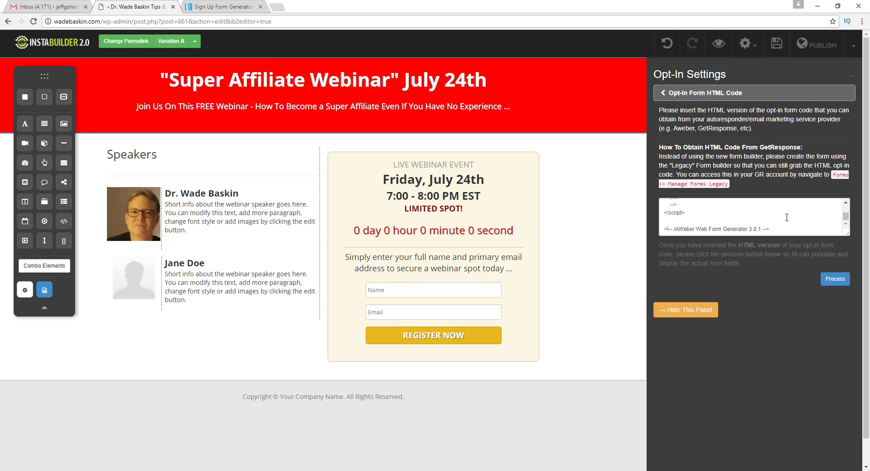
pyautogui.tripleClick(756, 228)
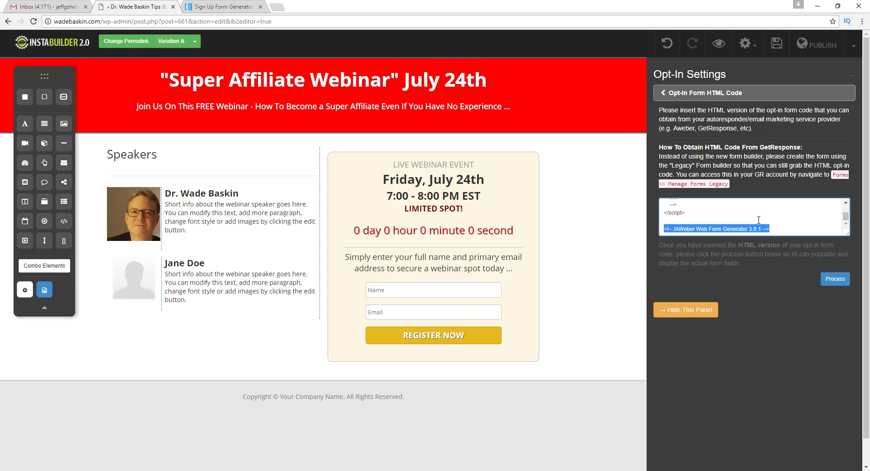
pyautogui.hotkey('ctrl', 'a')
pyautogui.press('BackSpace')
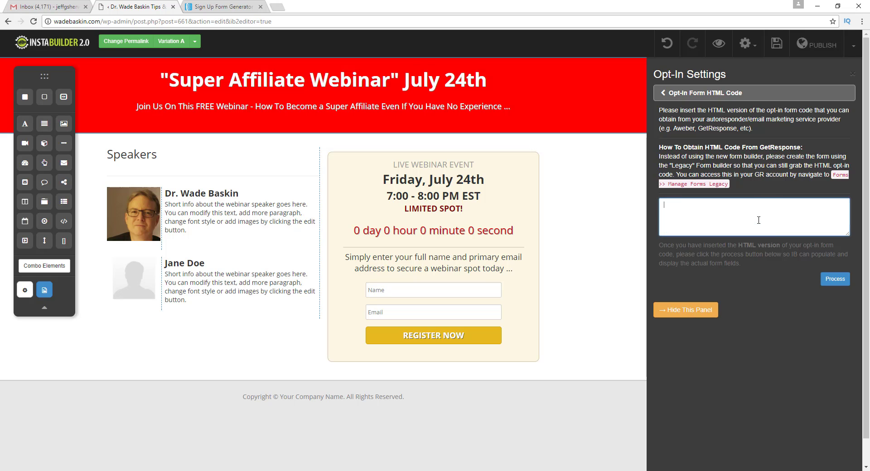
pyautogui.click(834, 282)
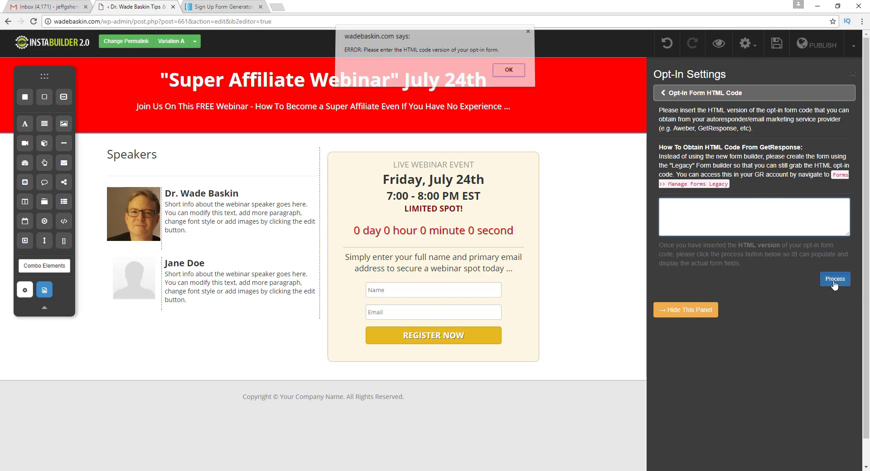
pyautogui.click(508, 74)
pyautogui.click(685, 309)
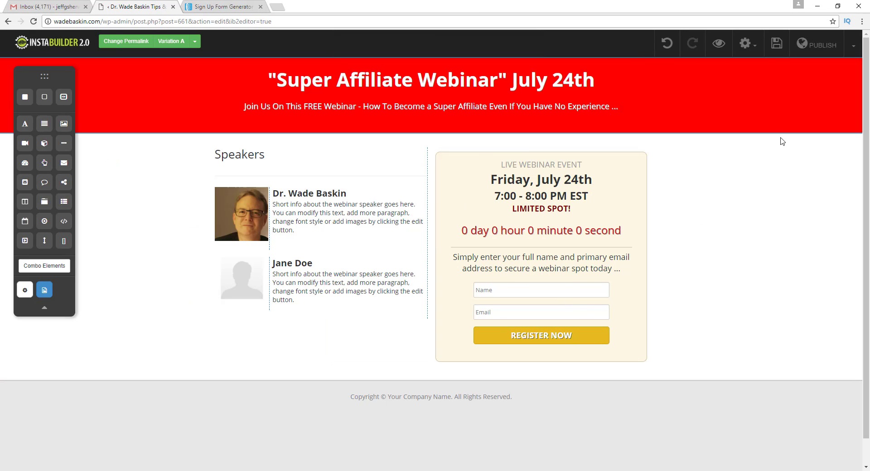
# Open the button settings of the opt-in form and review the text options of the REGISTER NOW button.
pyautogui.click(541, 310)
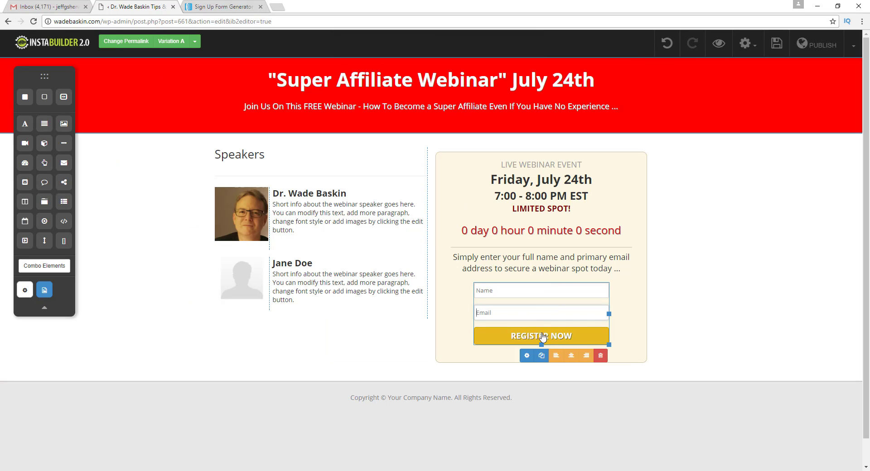
pyautogui.click(526, 356)
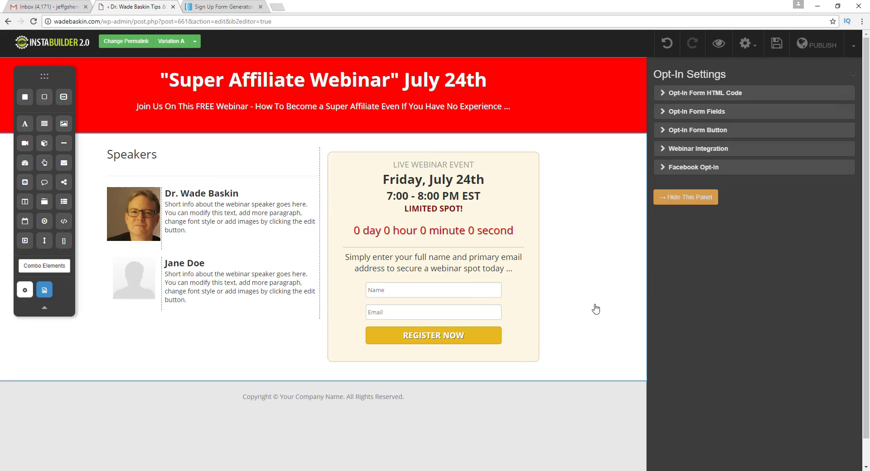
pyautogui.click(703, 131)
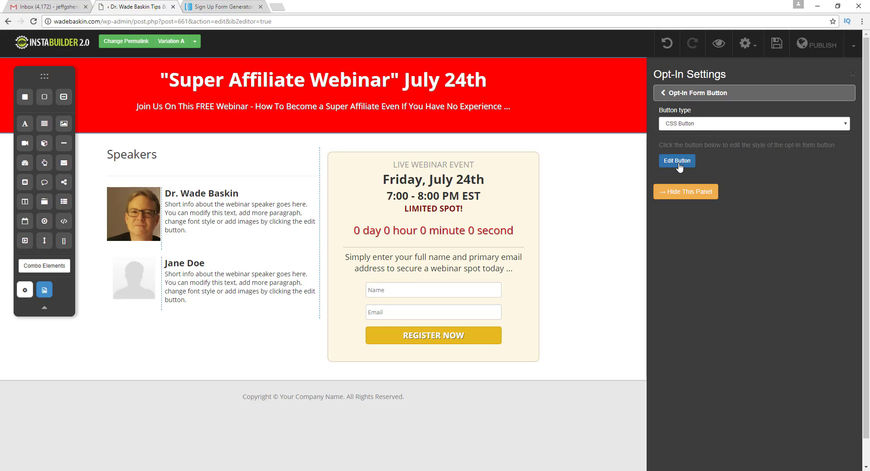
pyautogui.click(678, 162)
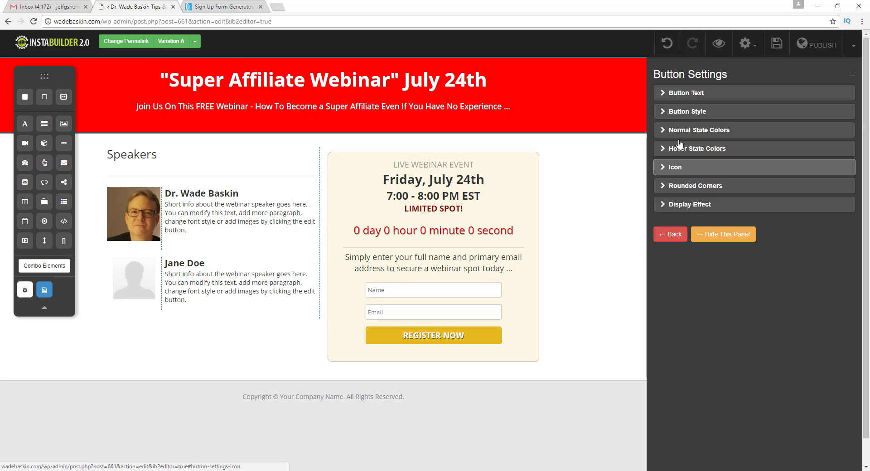
pyautogui.click(683, 95)
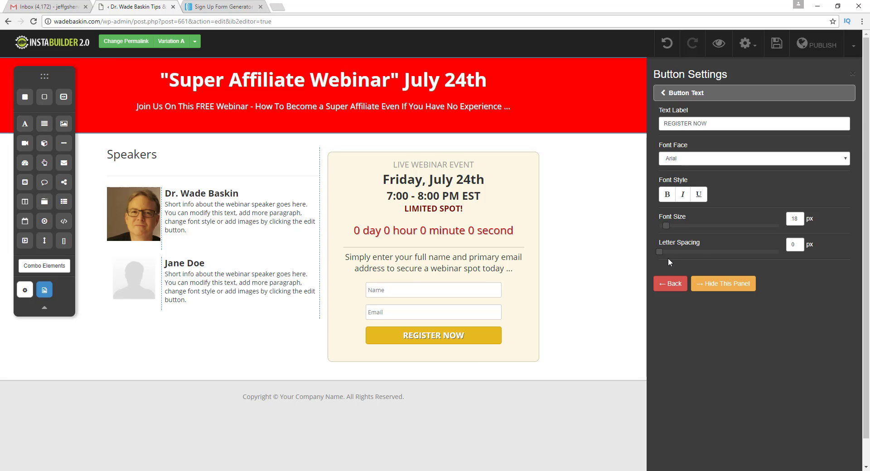
pyautogui.click(672, 93)
# Check the Flat and Glossy style options for the REGISTER NOW button.
pyautogui.click(675, 110)
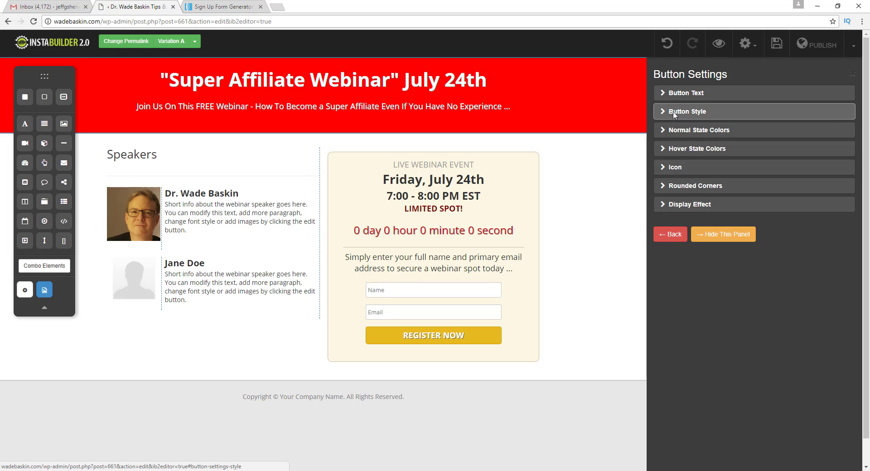
pyautogui.click(674, 124)
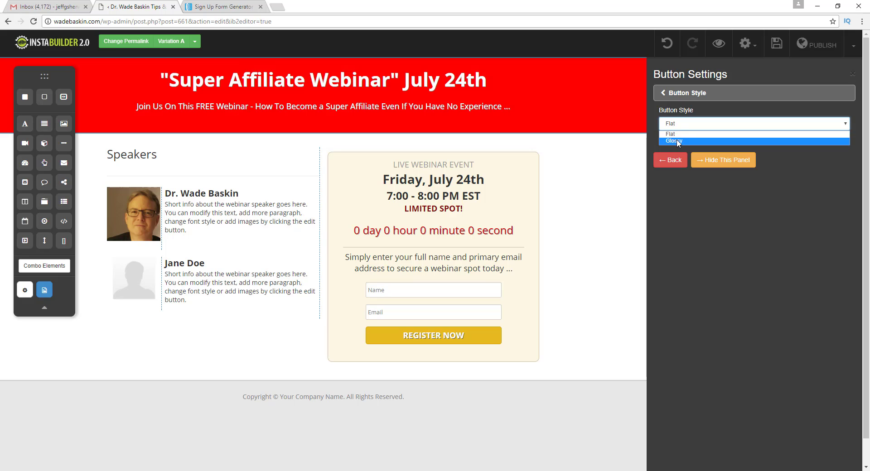
pyautogui.click(678, 137)
pyautogui.click(675, 96)
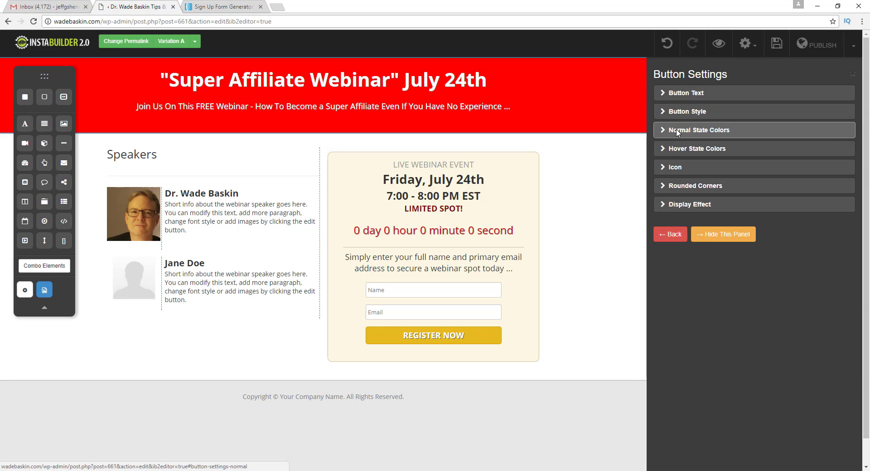
# Set the REGISTER NOW button's normal state color to bright green, #53e622.
pyautogui.click(672, 130)
pyautogui.click(669, 125)
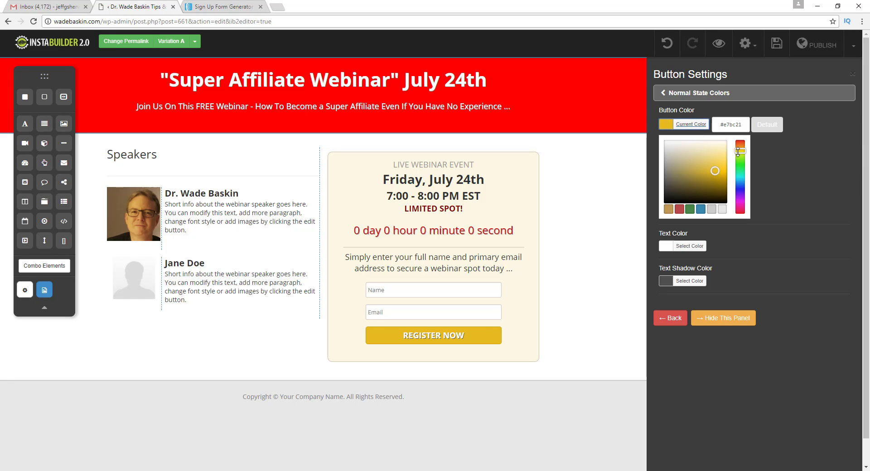
pyautogui.moveTo(738, 152); pyautogui.dragTo(740, 162)
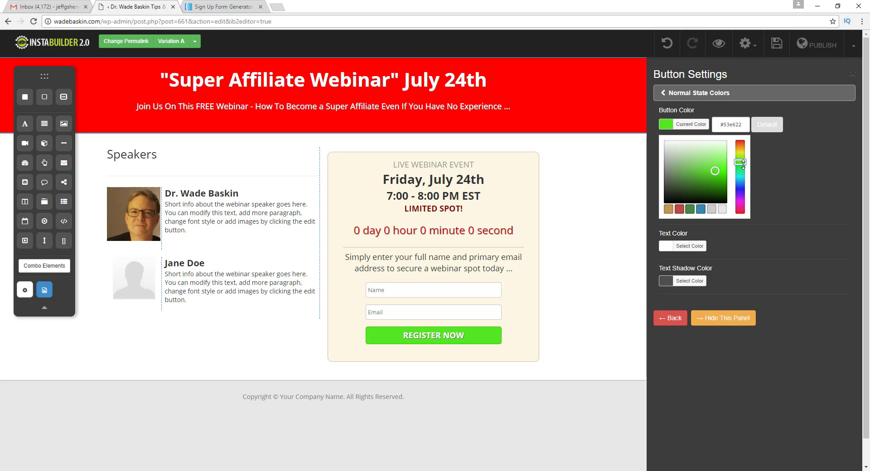
pyautogui.click(794, 169)
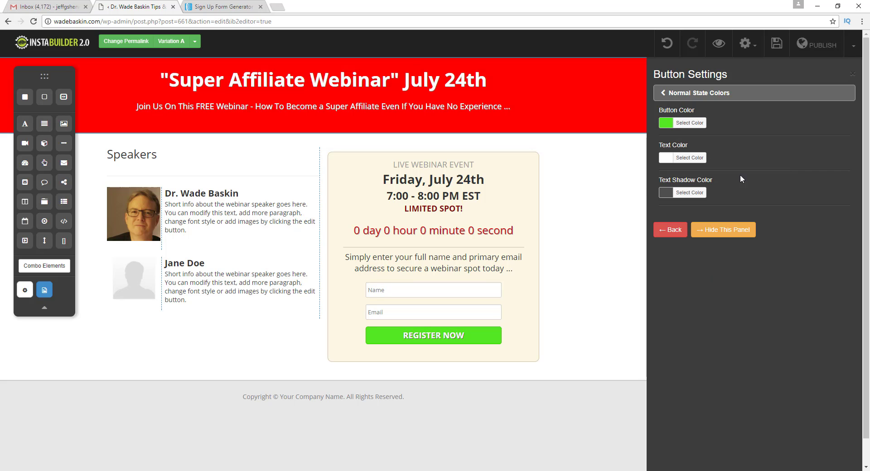
# Set the REGISTER NOW button's hover state color to red, #ff0000.
pyautogui.click(677, 95)
pyautogui.click(679, 147)
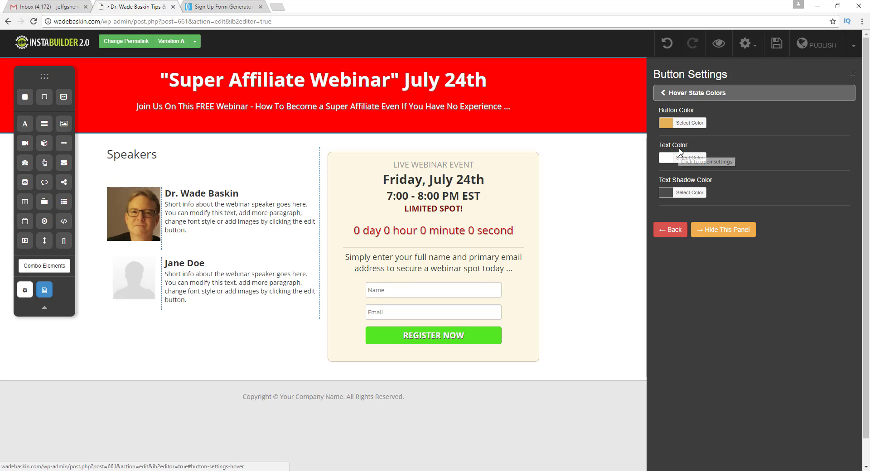
pyautogui.click(686, 123)
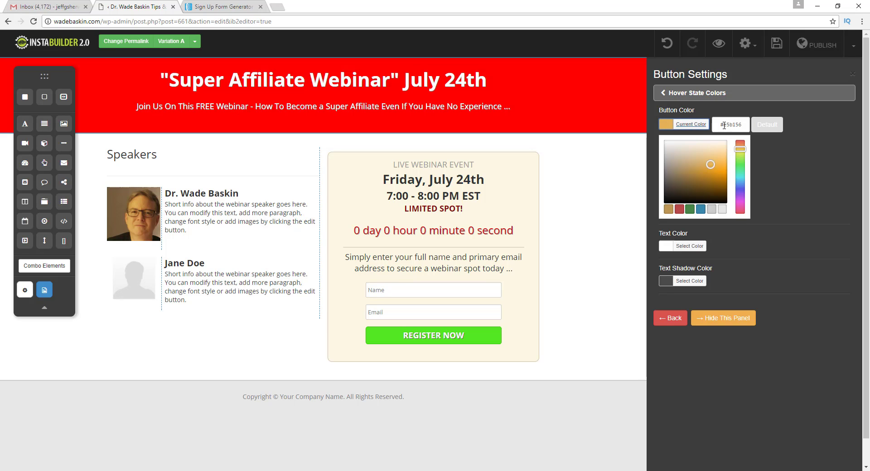
pyautogui.moveTo(724, 125); pyautogui.dragTo(748, 125)
pyautogui.write('ff0000')
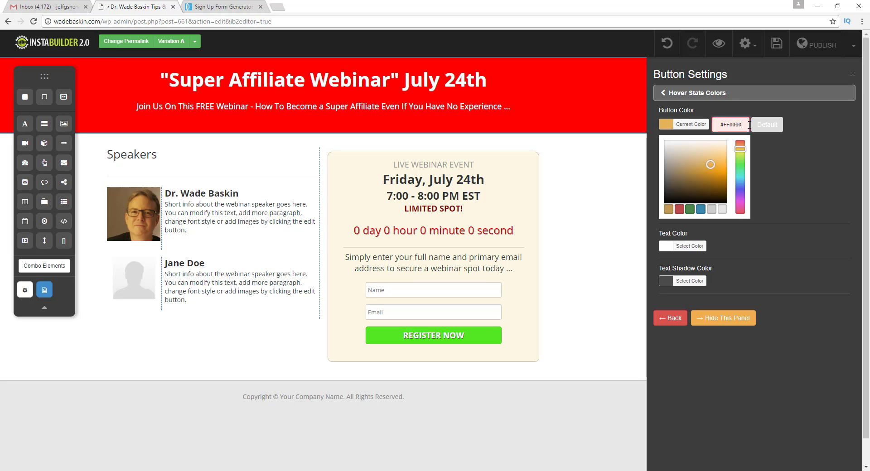
pyautogui.click(811, 161)
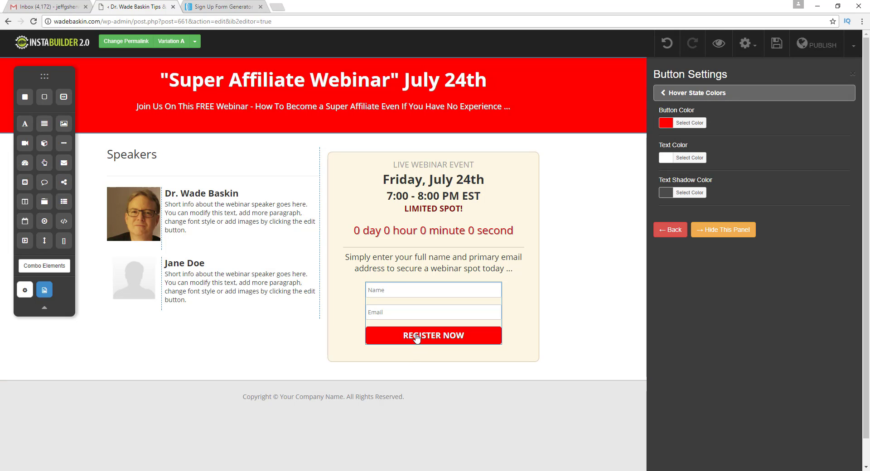
pyautogui.click(675, 92)
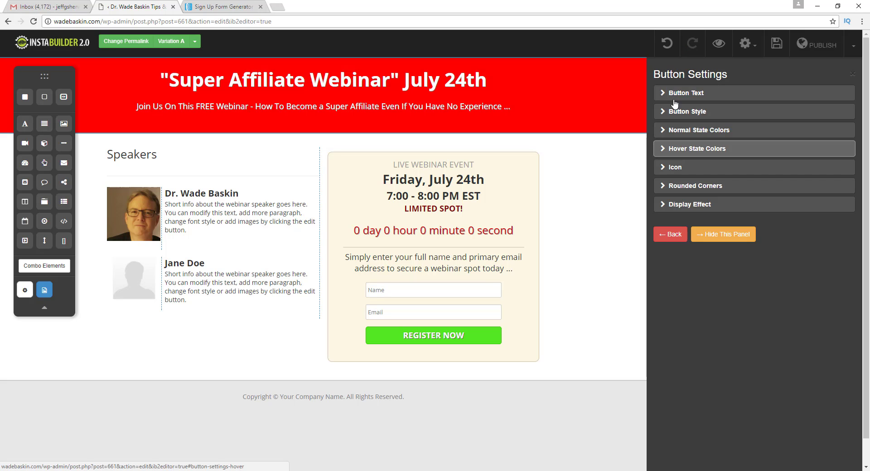
# Add a right-curving arrow icon before the REGISTER NOW button's text.
pyautogui.click(662, 167)
pyautogui.click(724, 199)
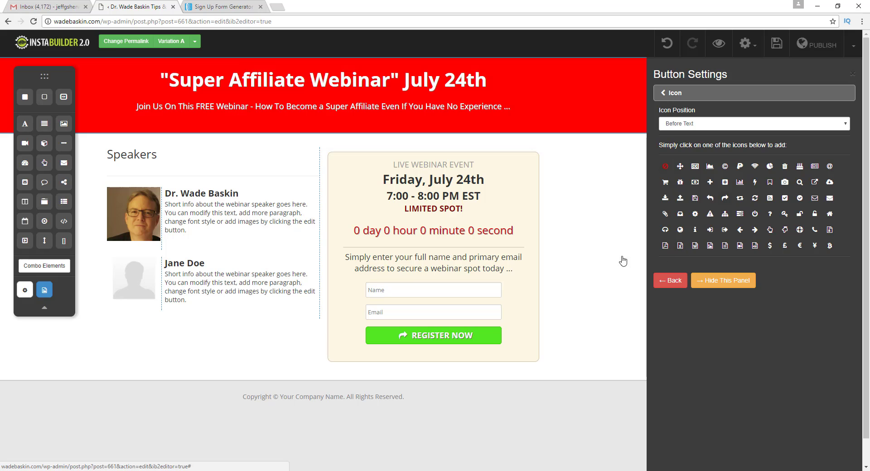
# Try a left-curving arrow icon placed after the button text, and return the icon position to Before Text.
pyautogui.click(702, 128)
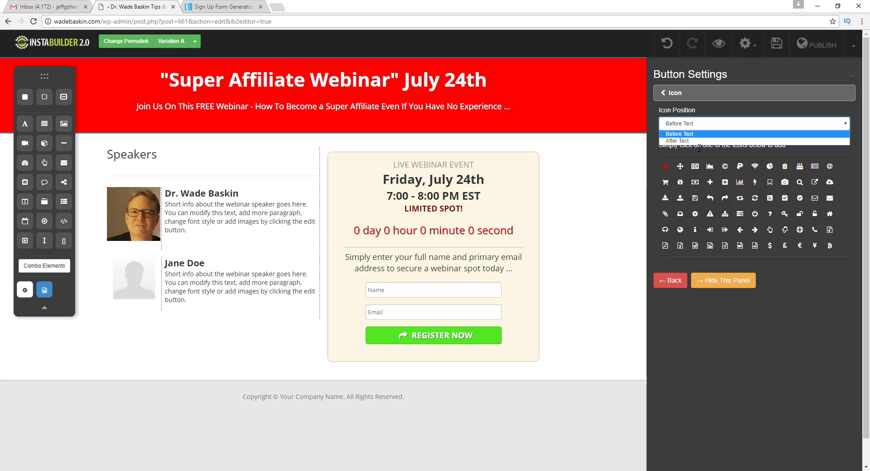
pyautogui.click(700, 142)
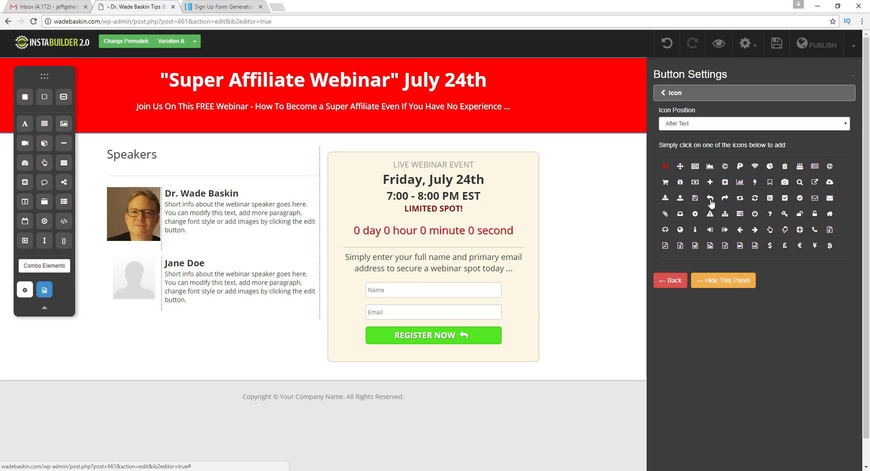
pyautogui.click(696, 122)
pyautogui.click(694, 135)
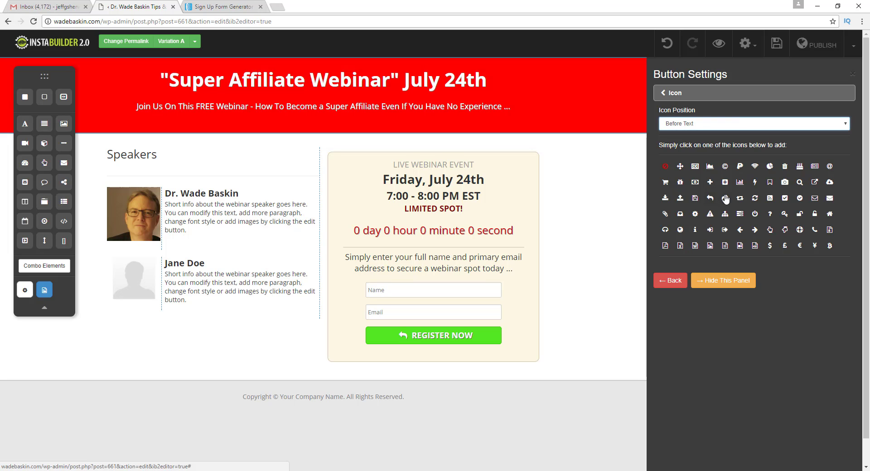
# Switch the REGISTER NOW button's icon back to the right-curving arrow and hide the button settings.
pyautogui.click(725, 198)
pyautogui.click(696, 95)
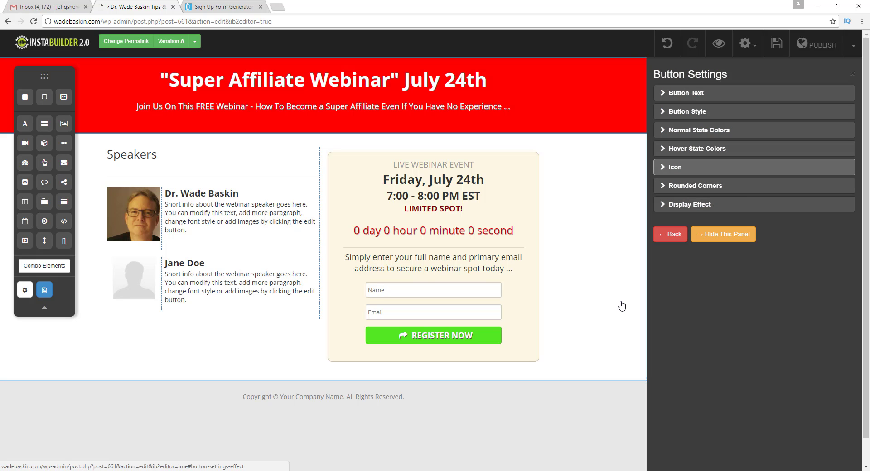
pyautogui.click(708, 234)
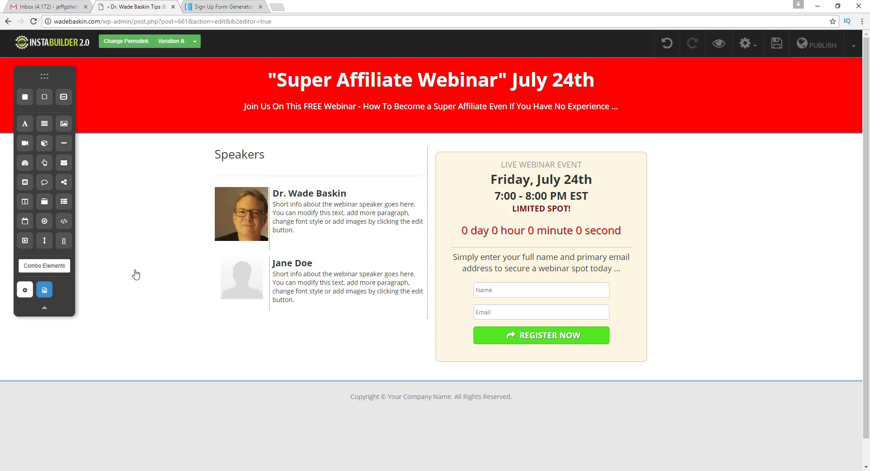
# Examine the available combo elements and return to the basic elements.
pyautogui.click(50, 266)
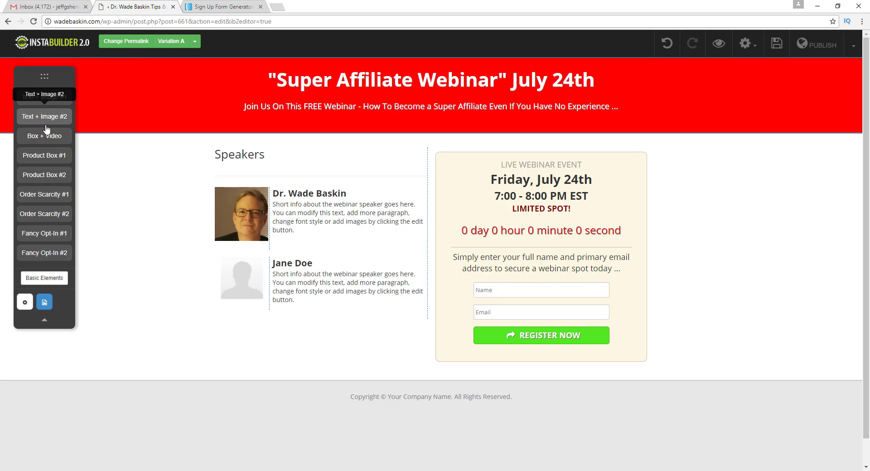
pyautogui.click(41, 277)
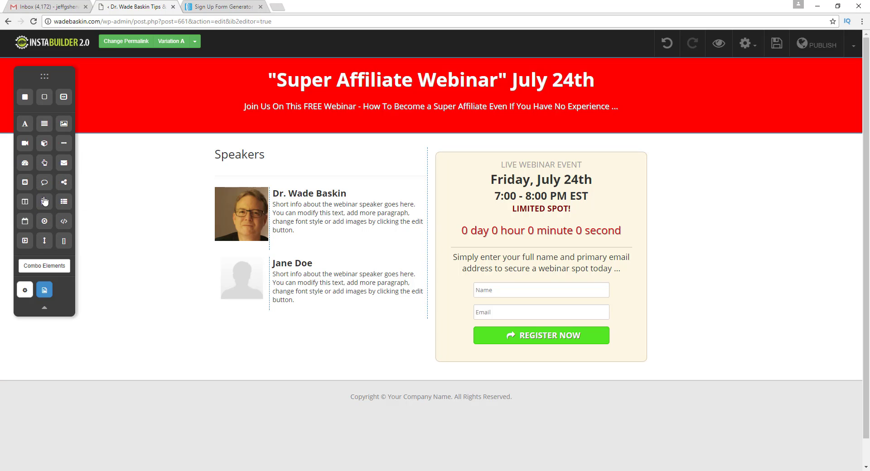
# Add a Facebook comments element above the footer's copyright text and delete it again.
pyautogui.moveTo(44, 183); pyautogui.dragTo(382, 392)
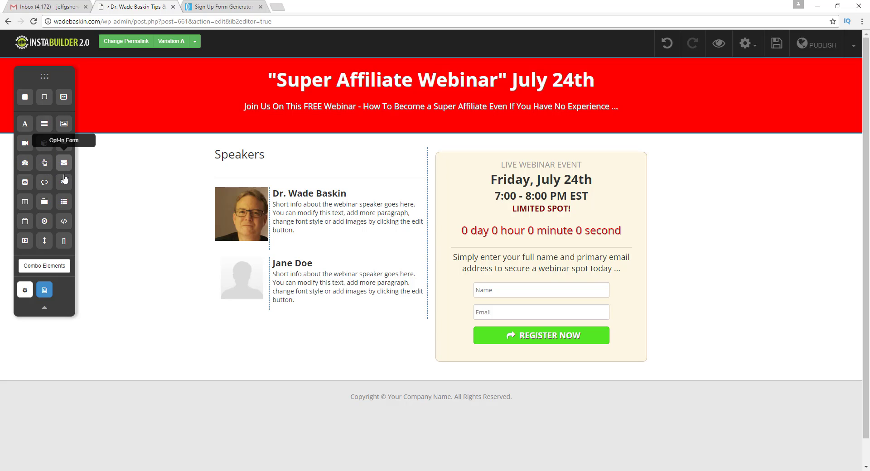
pyautogui.moveTo(49, 185); pyautogui.dragTo(433, 398)
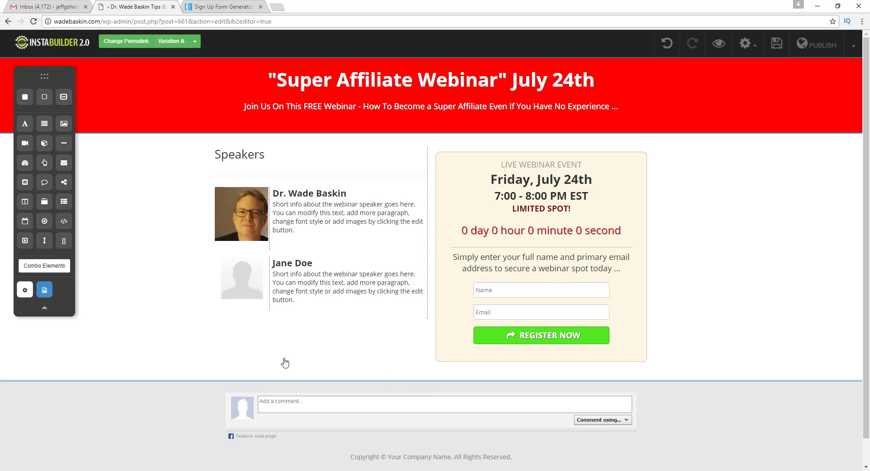
pyautogui.scroll(-1, 227, 358)
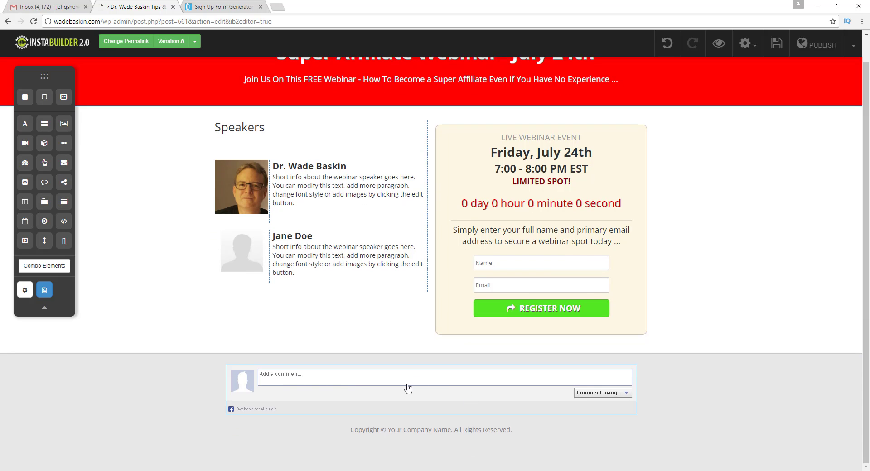
pyautogui.click(408, 387)
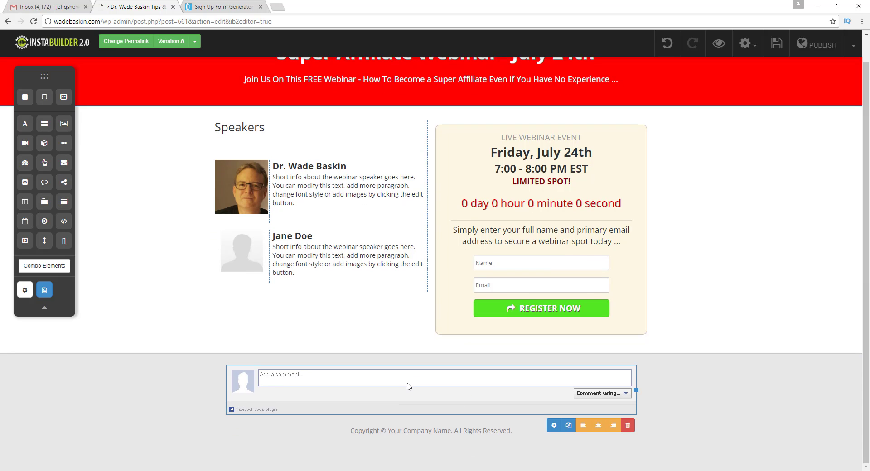
pyautogui.click(628, 427)
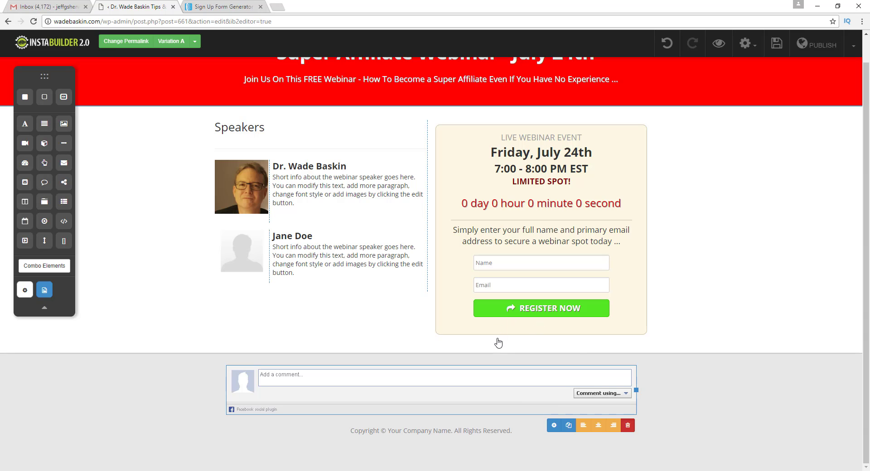
pyautogui.click(464, 78)
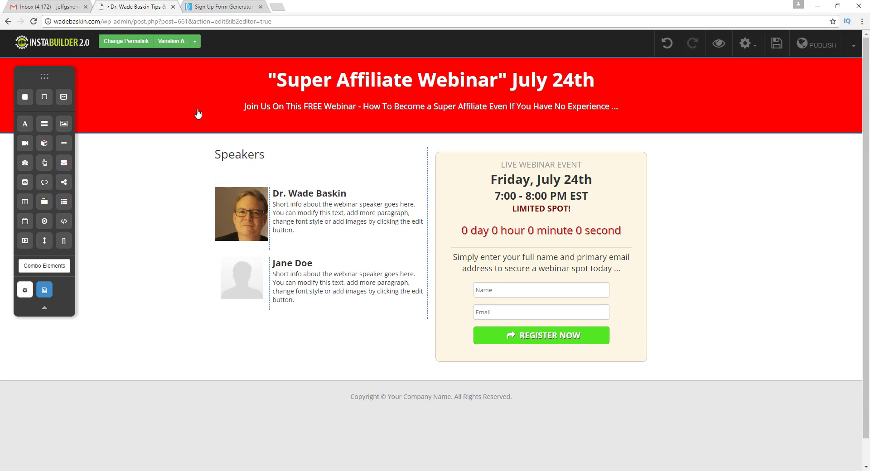
# Change the page's permalink to webinar-signup and close the permalink dialog.
pyautogui.click(126, 41)
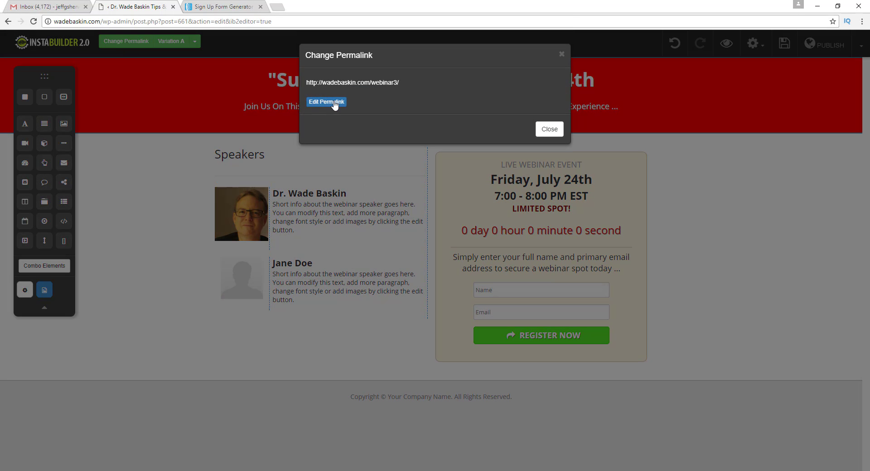
pyautogui.click(334, 102)
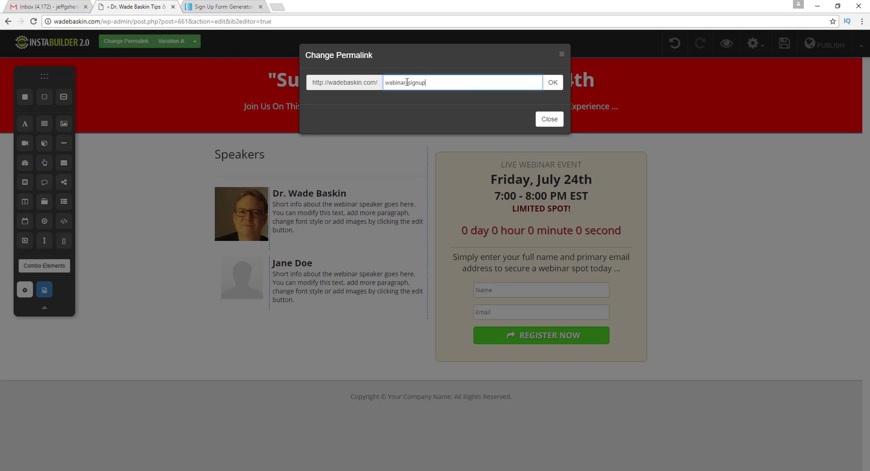
pyautogui.click(551, 83)
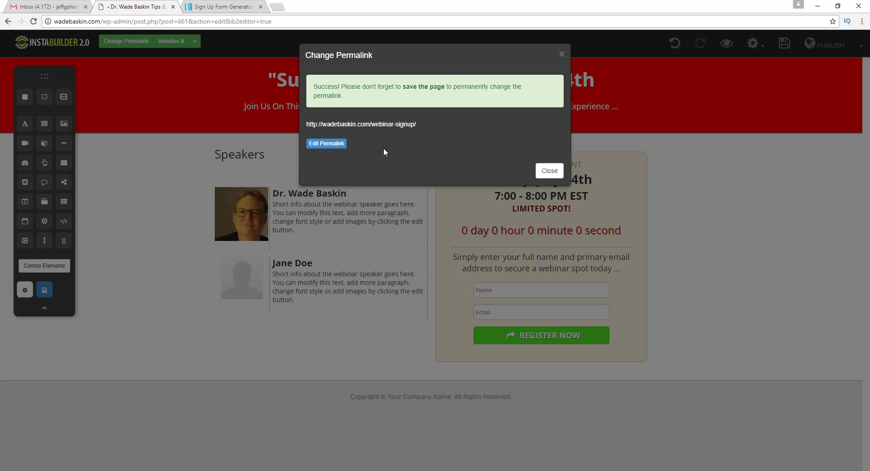
pyautogui.click(548, 170)
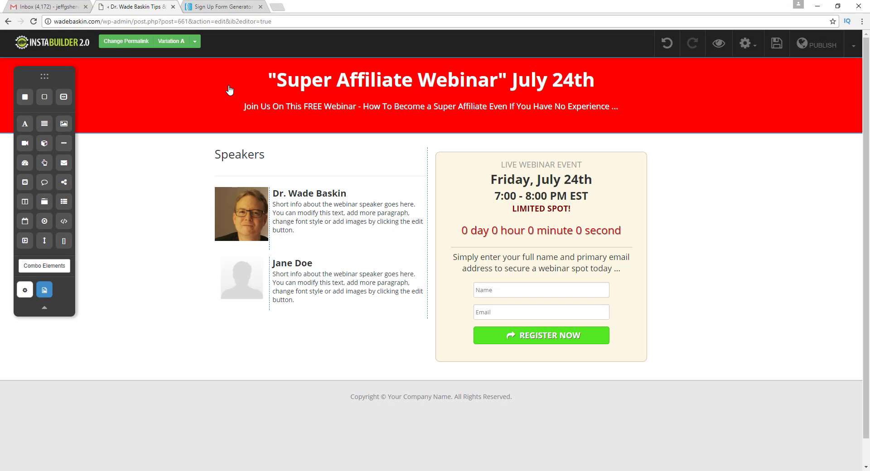
# In the page info settings, set the page title to "Hangout With" followed by the speaker's title and first name.
pyautogui.click(755, 47)
pyautogui.click(733, 66)
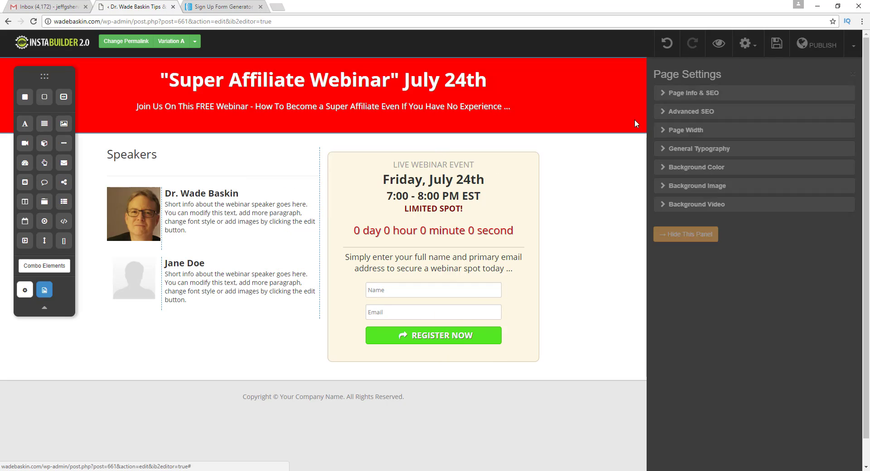
pyautogui.click(668, 97)
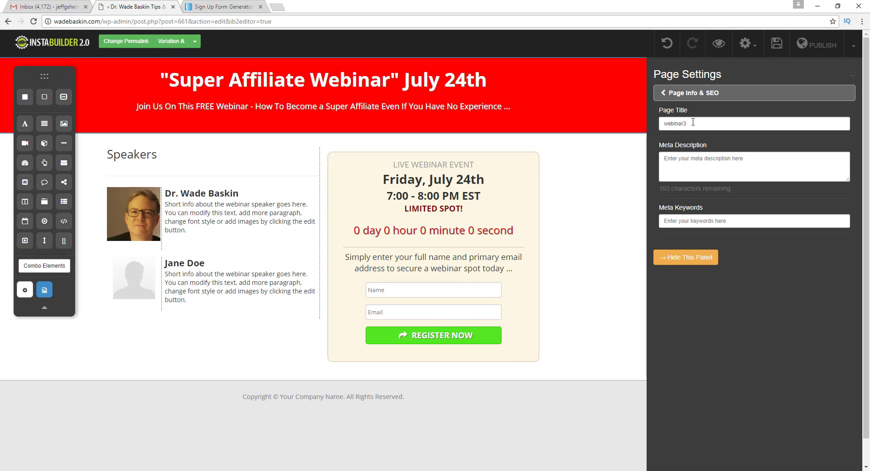
pyautogui.moveTo(691, 121); pyautogui.dragTo(616, 120)
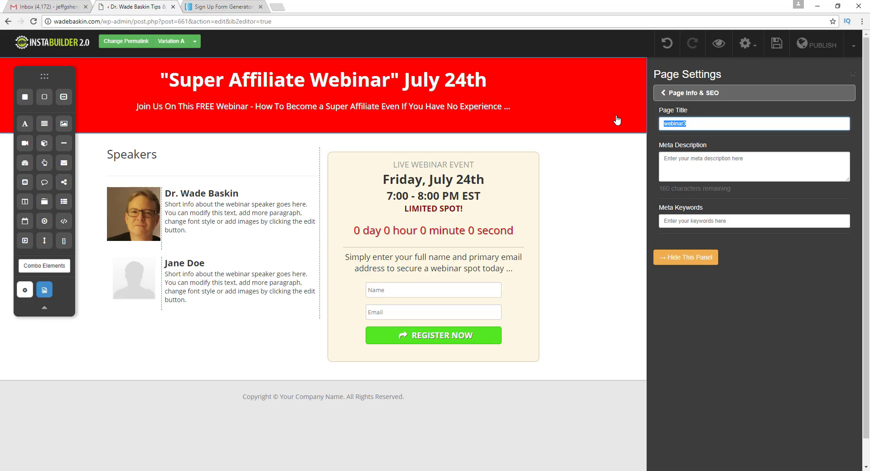
pyautogui.write('Hangout With Dr Wade')
pyautogui.click(694, 155)
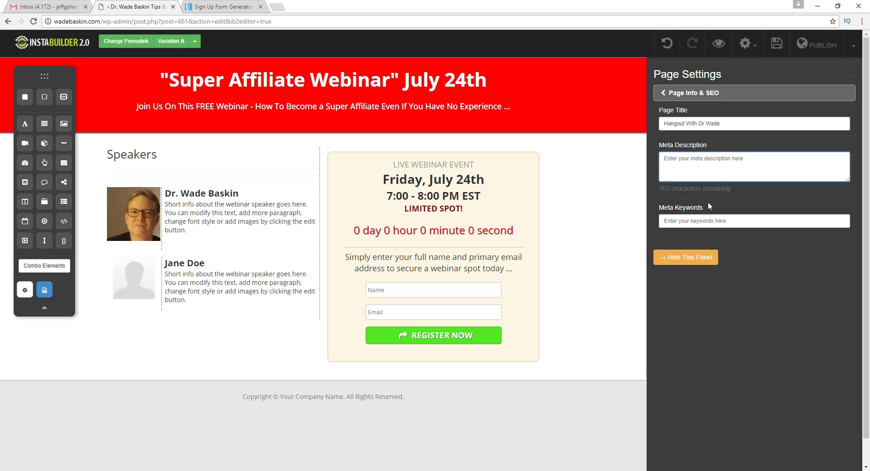
pyautogui.click(664, 93)
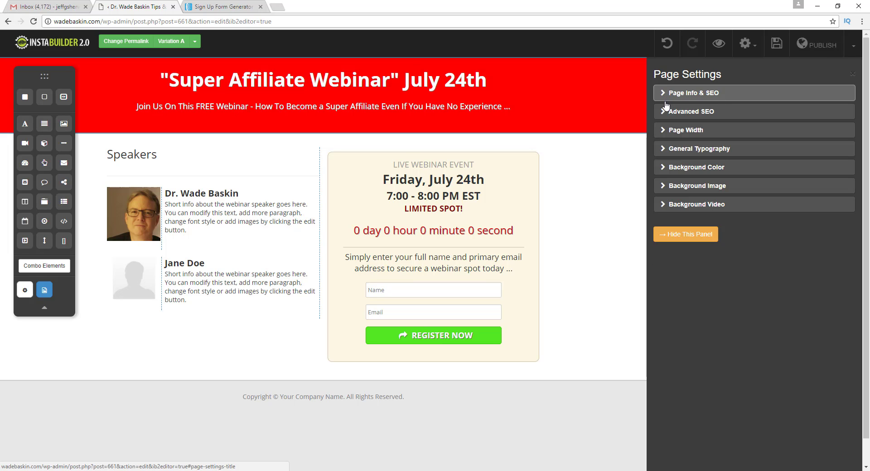
# Review the Advanced SEO, Page Width and Page Info & SEO settings of the page.
pyautogui.click(665, 112)
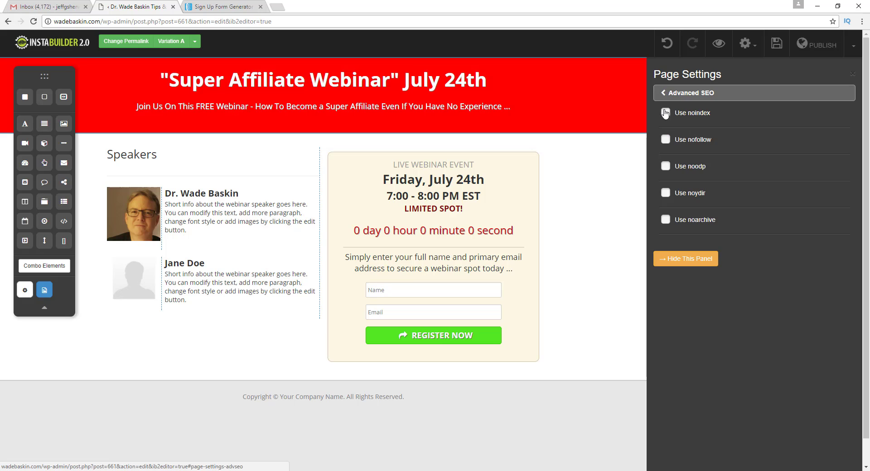
pyautogui.click(673, 94)
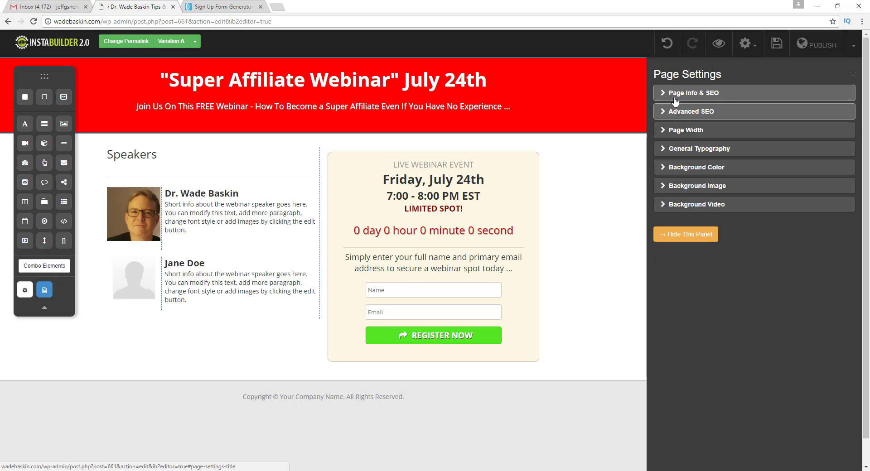
pyautogui.click(674, 132)
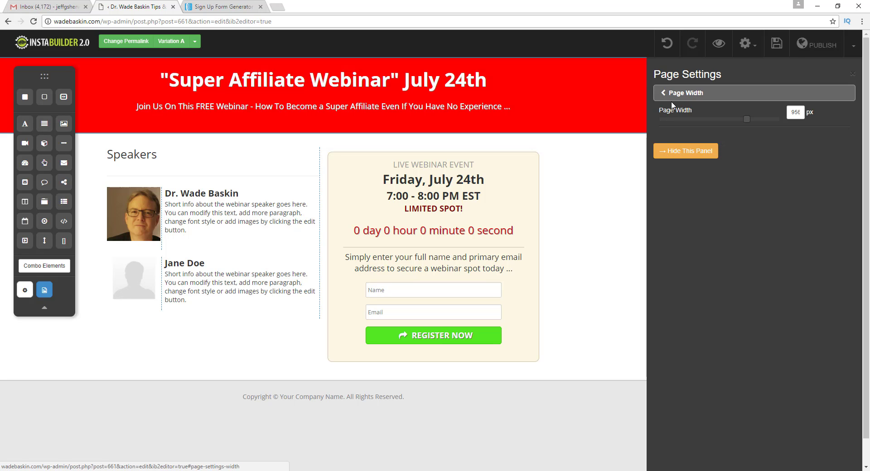
pyautogui.click(675, 101)
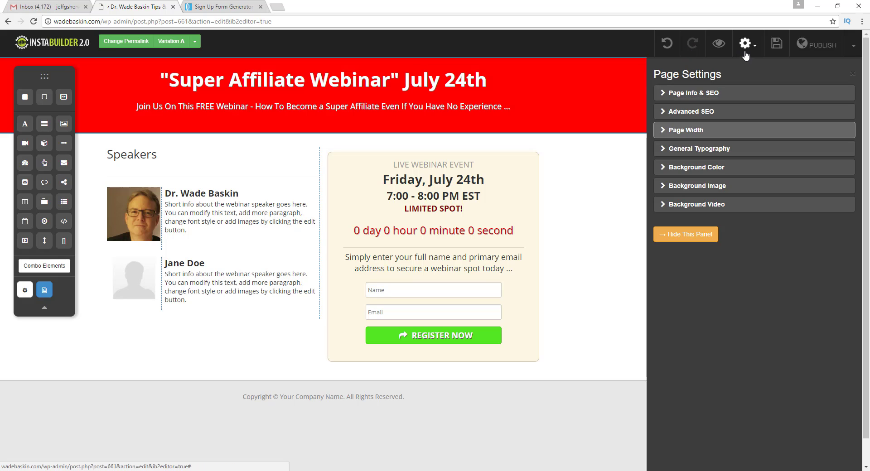
pyautogui.click(708, 93)
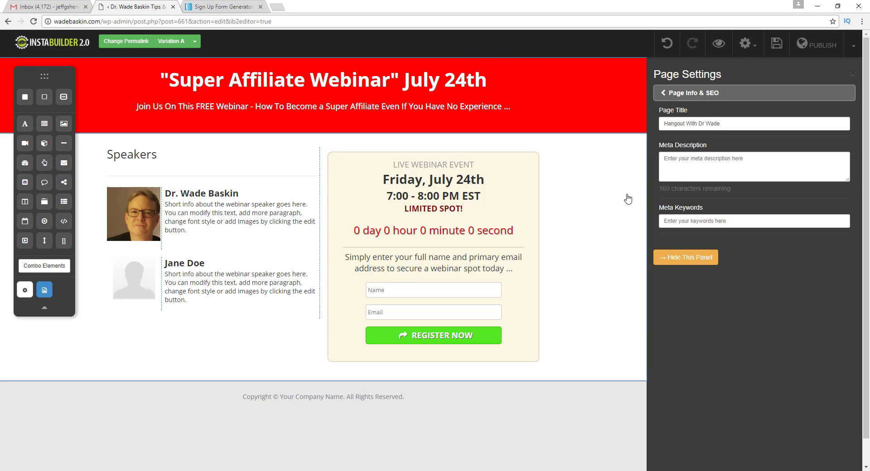
pyautogui.click(690, 93)
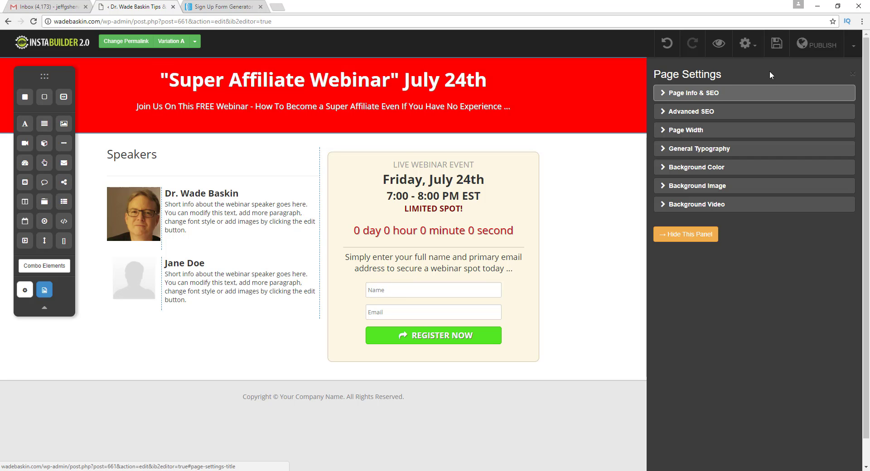
# Save the landing page.
pyautogui.click(776, 43)
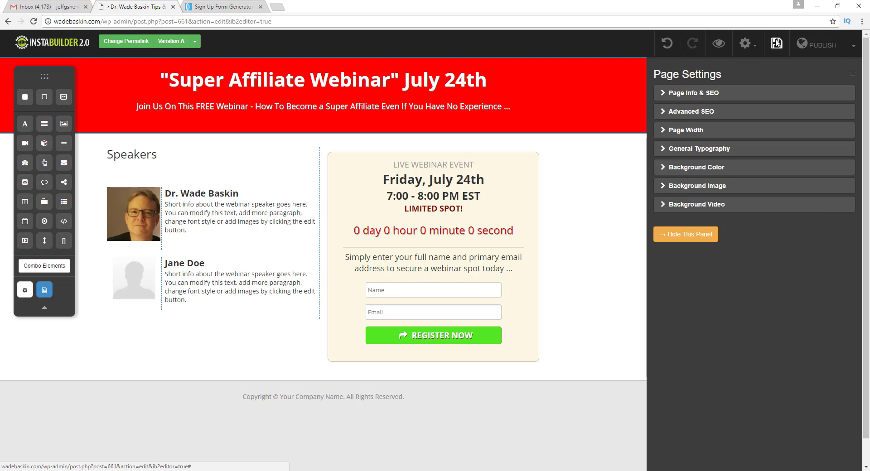
# Publish the landing page, leave the editor and refresh the InstaBuilder dashboard.
pyautogui.click(822, 45)
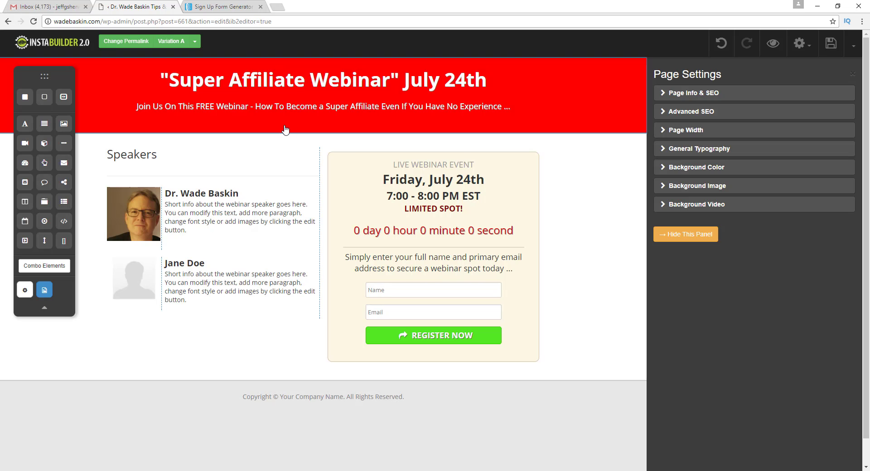
pyautogui.click(9, 21)
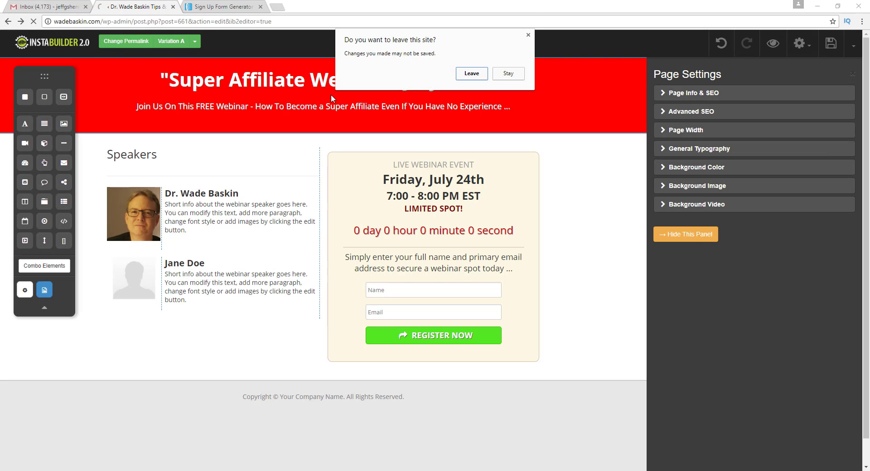
pyautogui.click(470, 76)
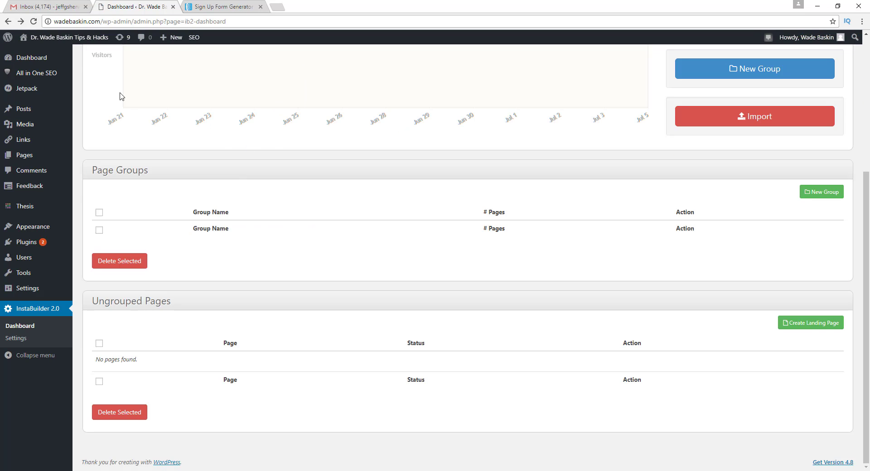
pyautogui.click(33, 22)
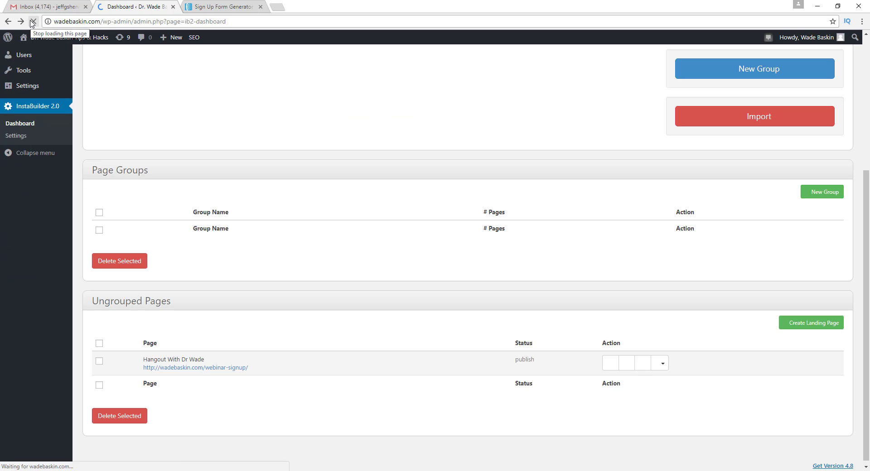
# View the published webinar-signup page from the ungrouped pages list and close it.
pyautogui.click(236, 369)
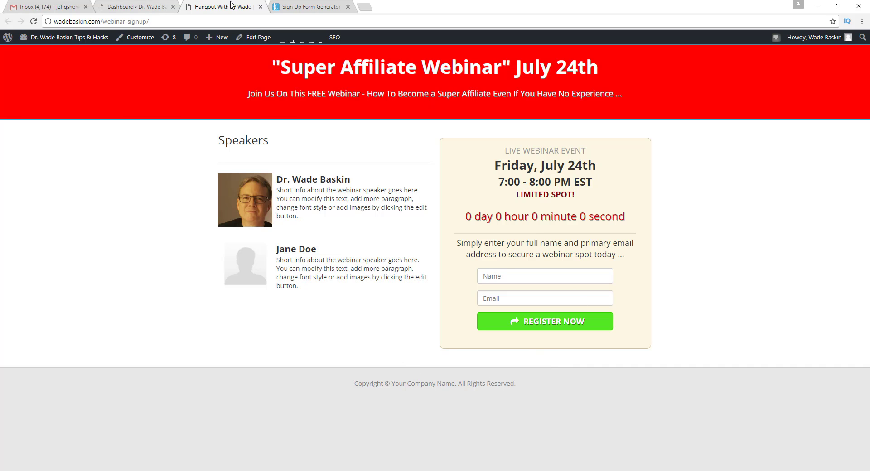
pyautogui.click(260, 6)
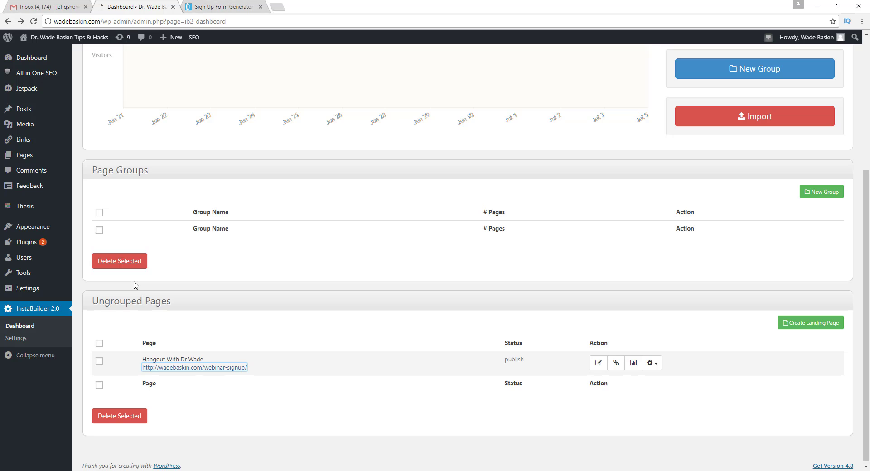
# Create a new landing page from the orange-header template of the Video Sales Page sub-type.
pyautogui.click(783, 325)
pyautogui.click(299, 187)
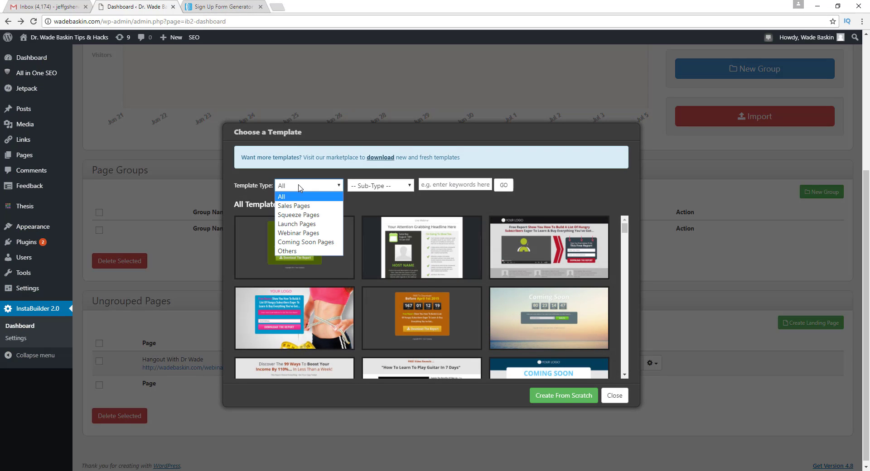
pyautogui.click(299, 187)
pyautogui.click(374, 186)
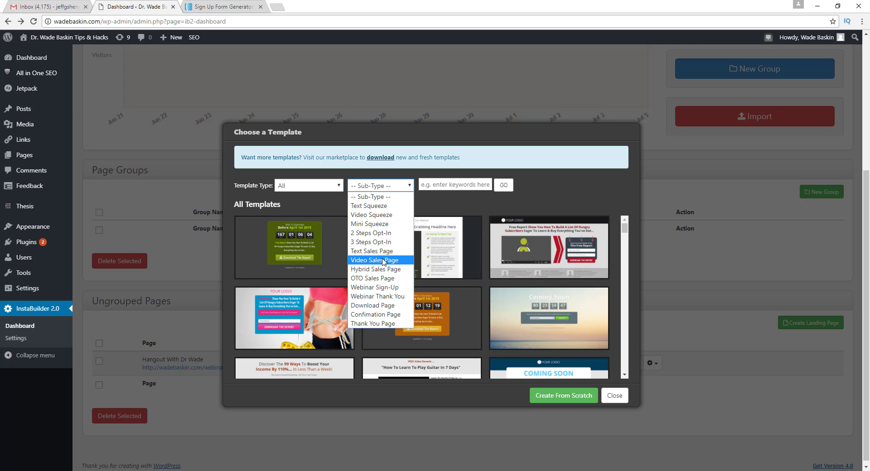
pyautogui.click(382, 260)
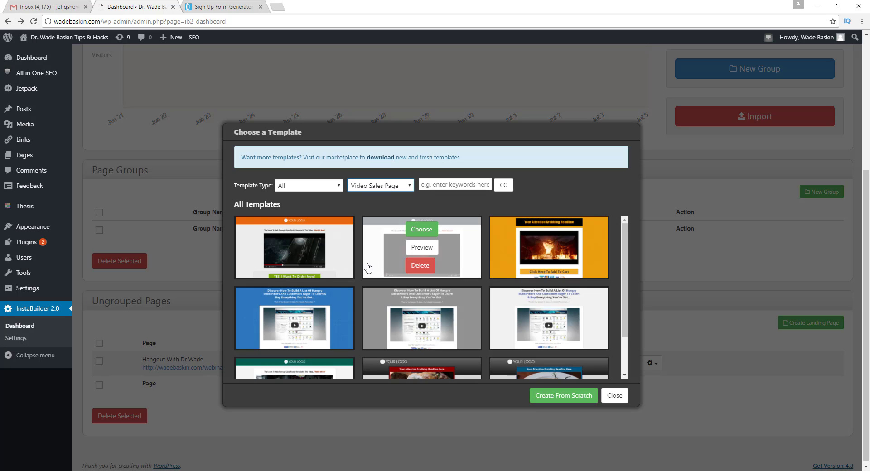
pyautogui.moveTo(337, 258)
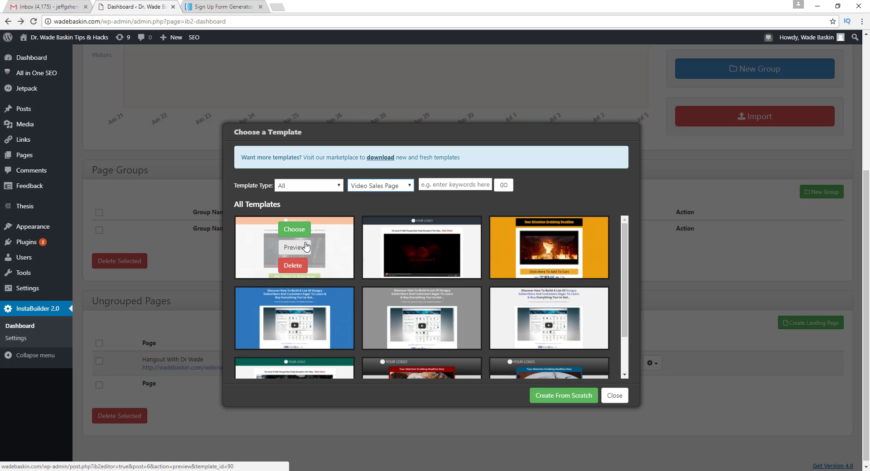
pyautogui.click(295, 230)
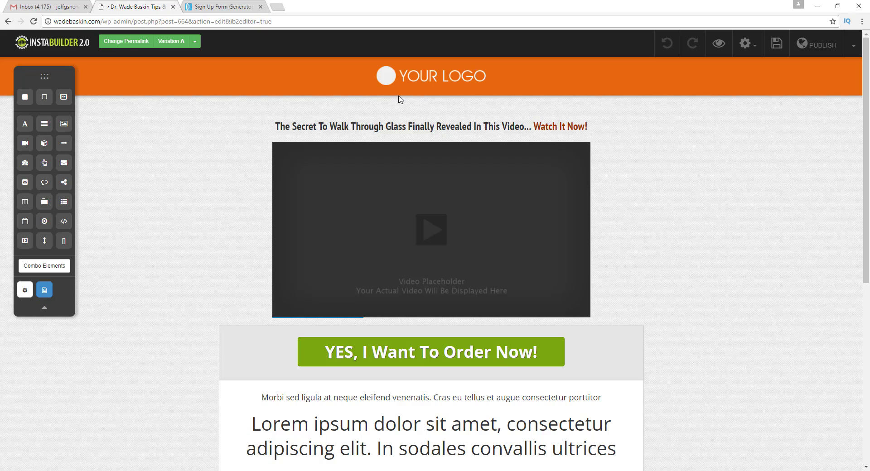
# Replace the logo in the orange header with a new text element.
pyautogui.click(475, 78)
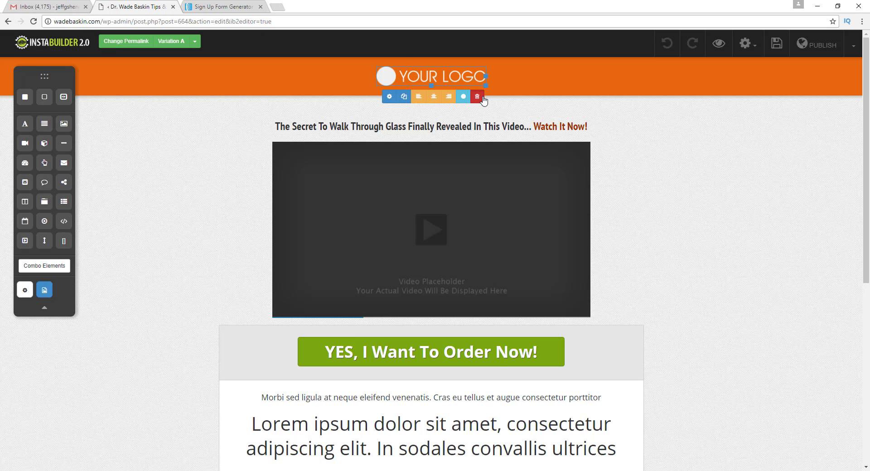
pyautogui.click(477, 96)
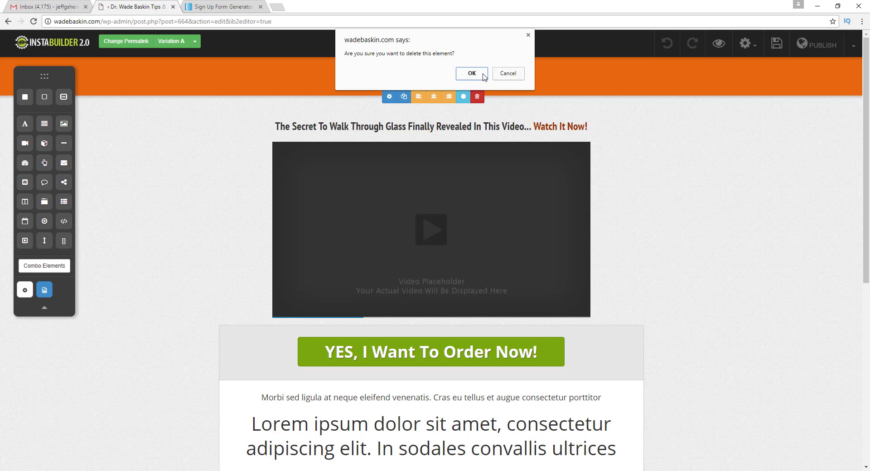
pyautogui.click(473, 73)
pyautogui.click(537, 86)
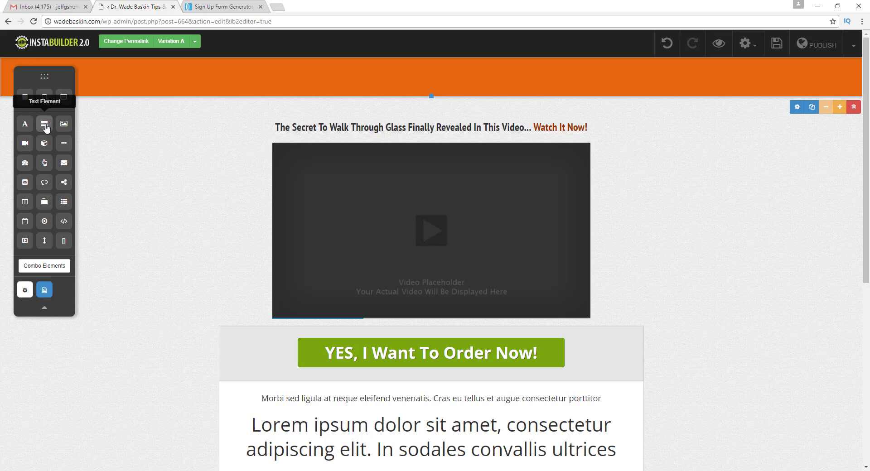
pyautogui.moveTo(45, 124); pyautogui.dragTo(423, 79)
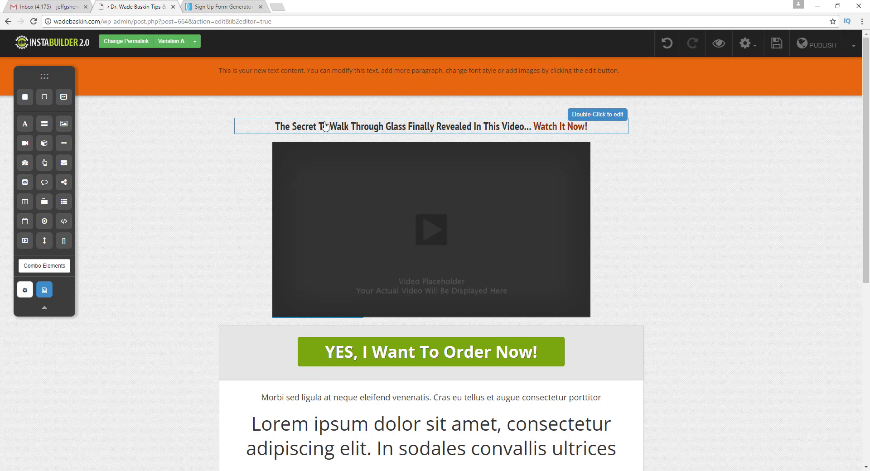
# Enable a display delay of 30 minutes on the section holding the order button below the video.
pyautogui.click(388, 219)
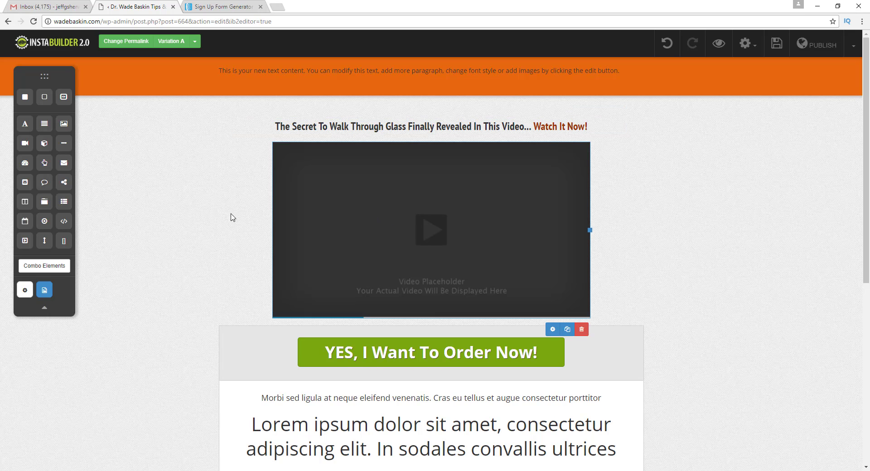
pyautogui.scroll(-3, 229, 214)
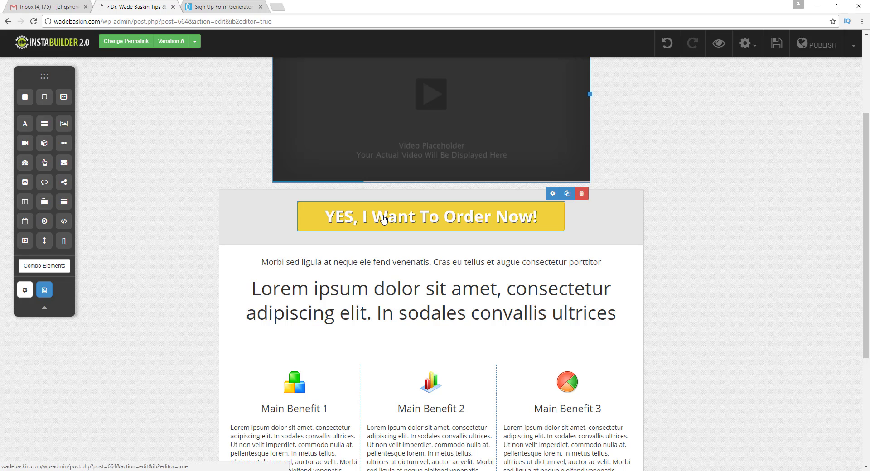
pyautogui.click(588, 231)
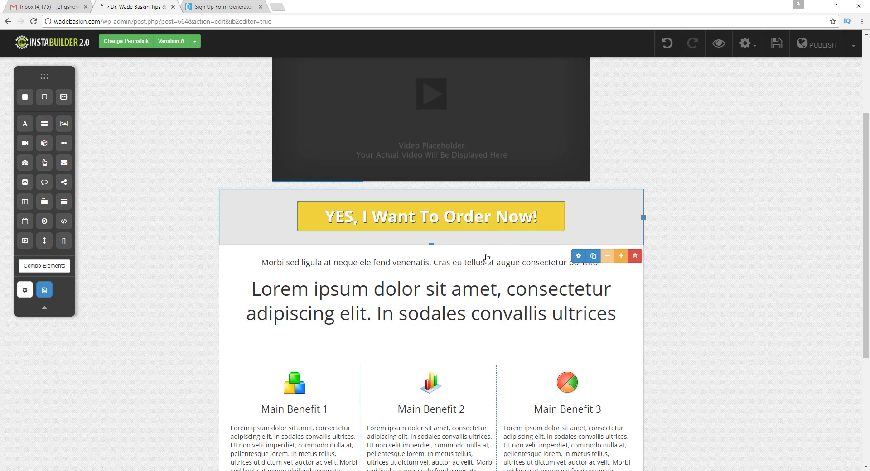
pyautogui.click(578, 255)
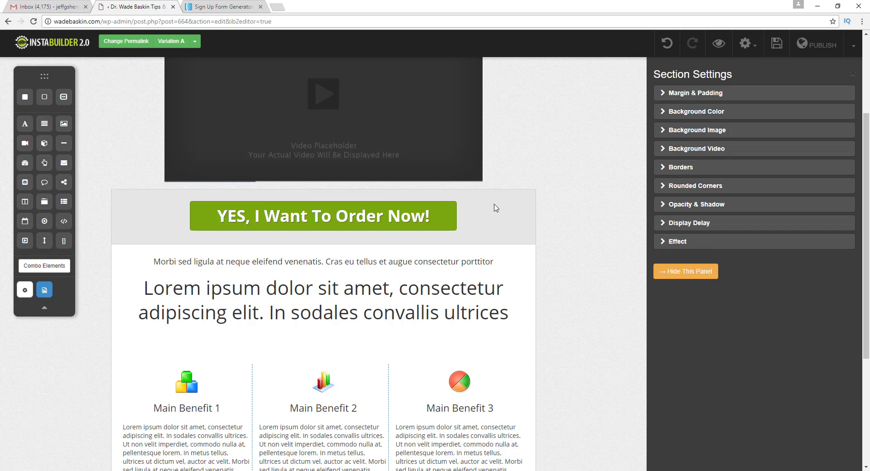
pyautogui.click(668, 223)
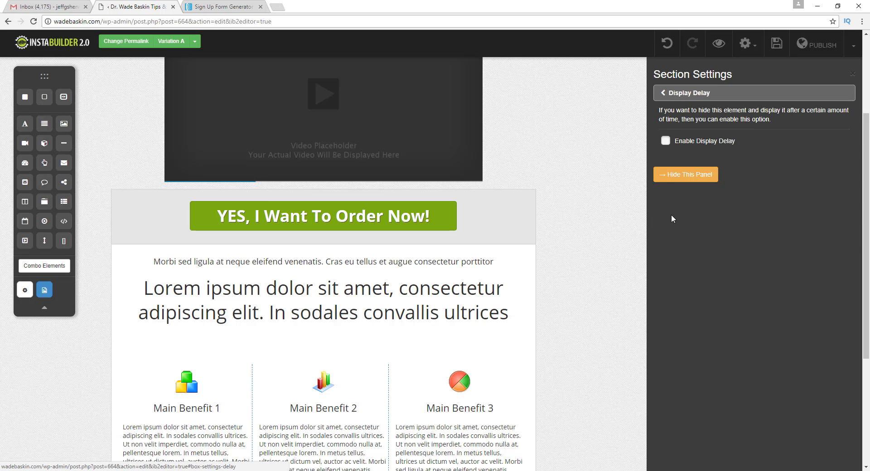
pyautogui.click(667, 141)
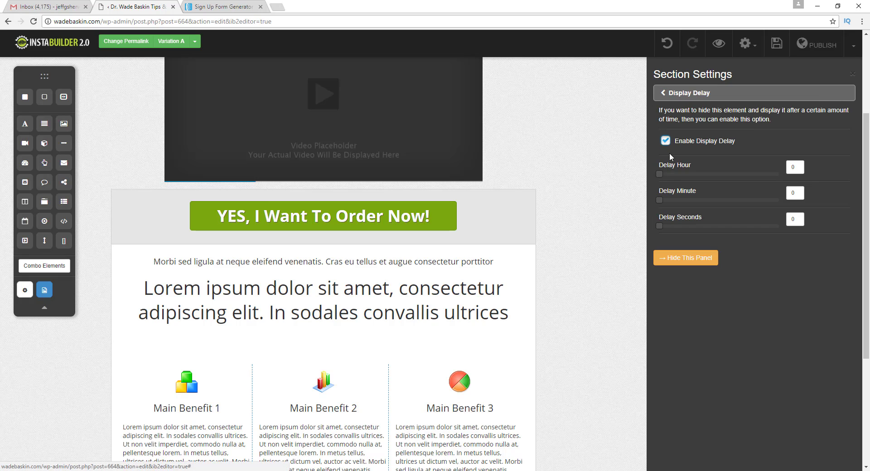
pyautogui.moveTo(659, 200); pyautogui.dragTo(718, 204)
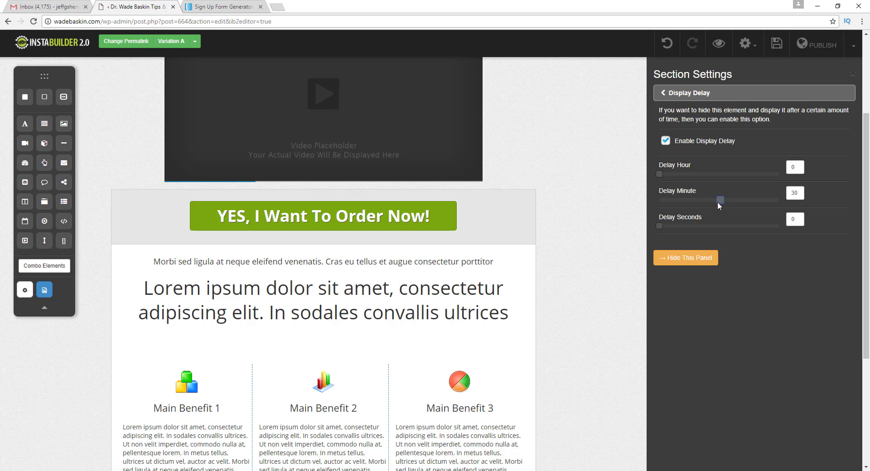
pyautogui.click(675, 258)
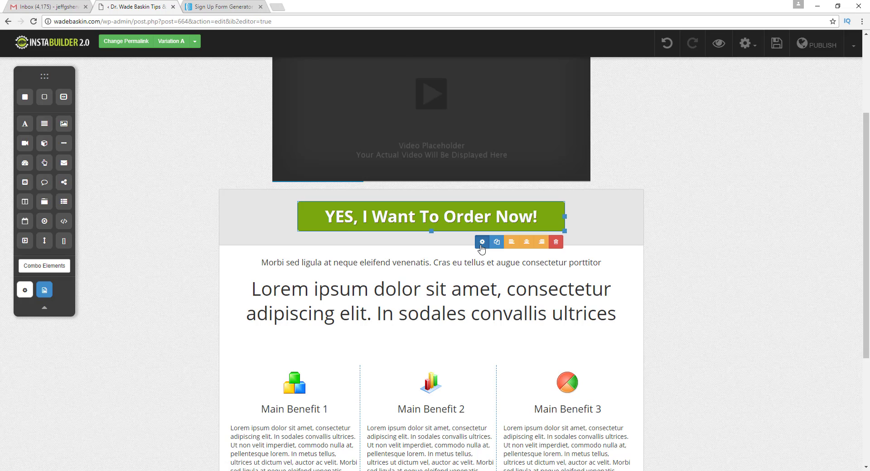
# Set the display animation of the order button below the video to Bounce In Left.
pyautogui.click(481, 247)
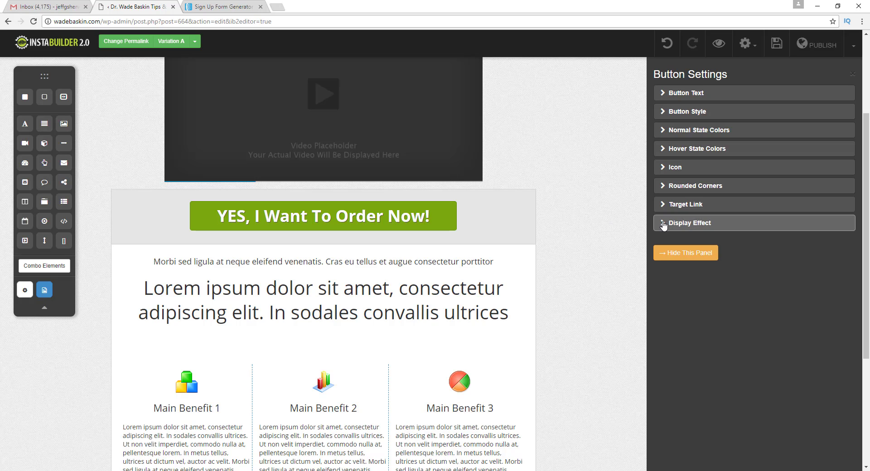
pyautogui.click(663, 224)
pyautogui.click(679, 124)
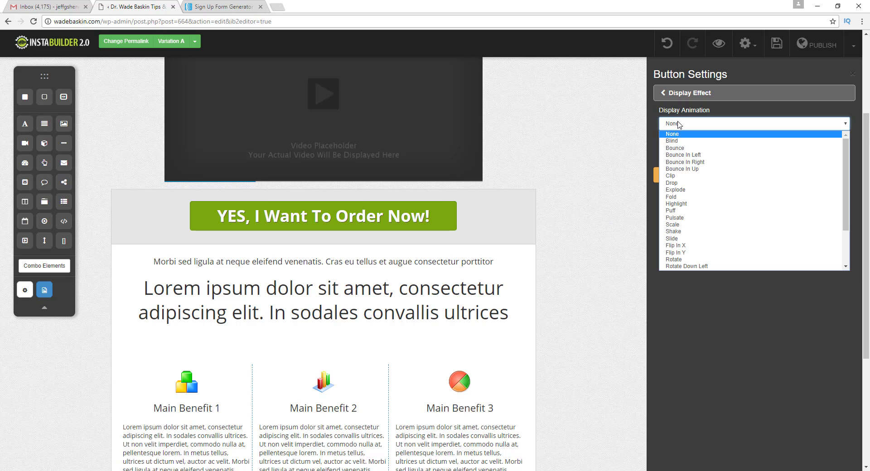
pyautogui.click(675, 156)
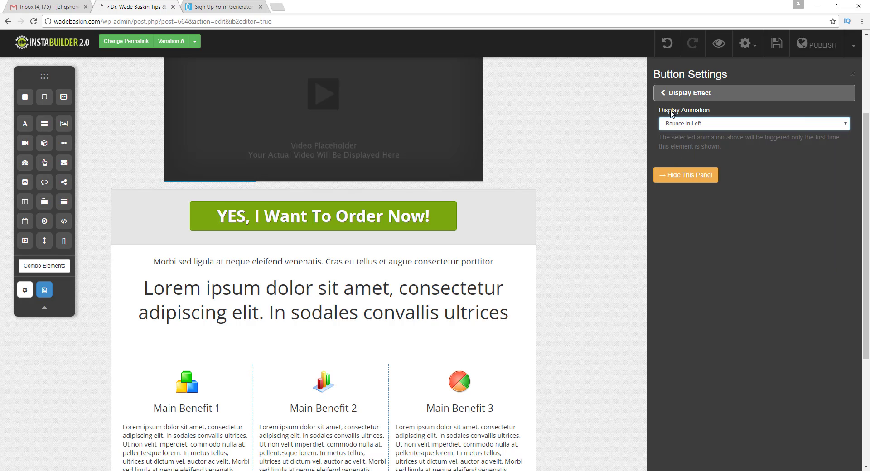
pyautogui.click(667, 96)
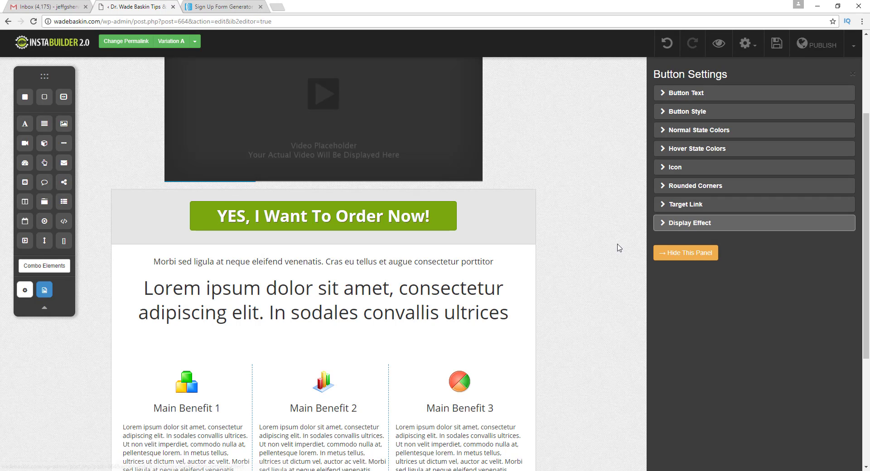
# Review the order button's target link settings and close its settings.
pyautogui.click(671, 205)
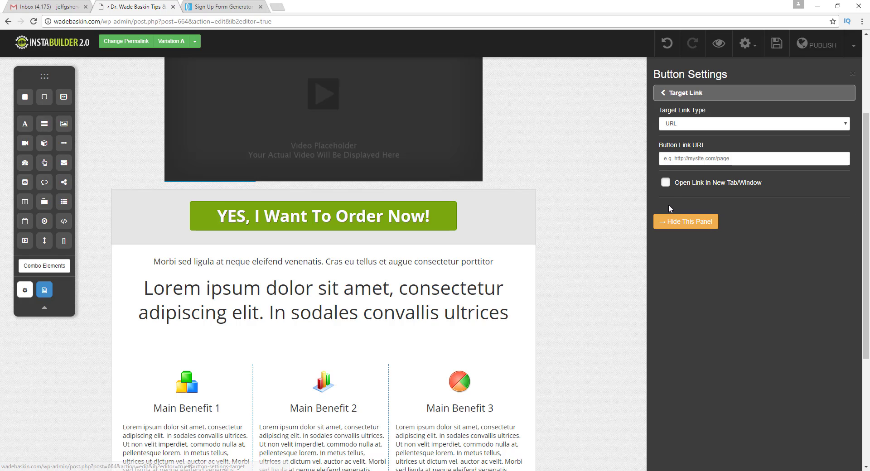
pyautogui.click(677, 159)
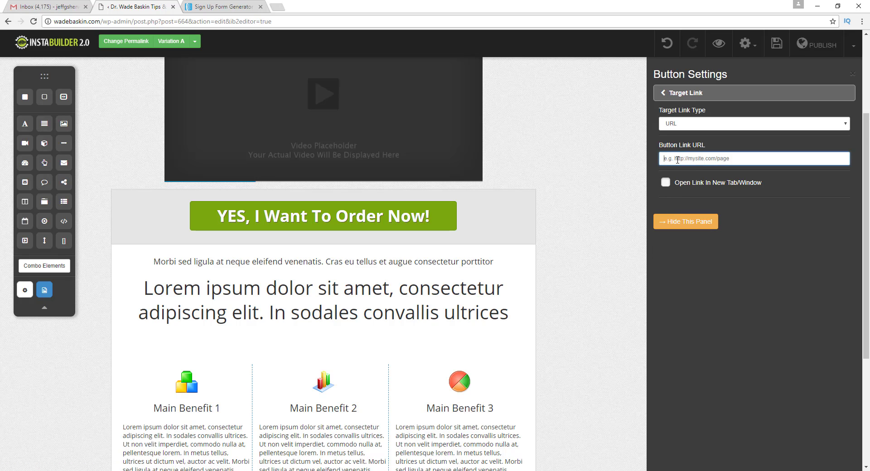
pyautogui.click(680, 94)
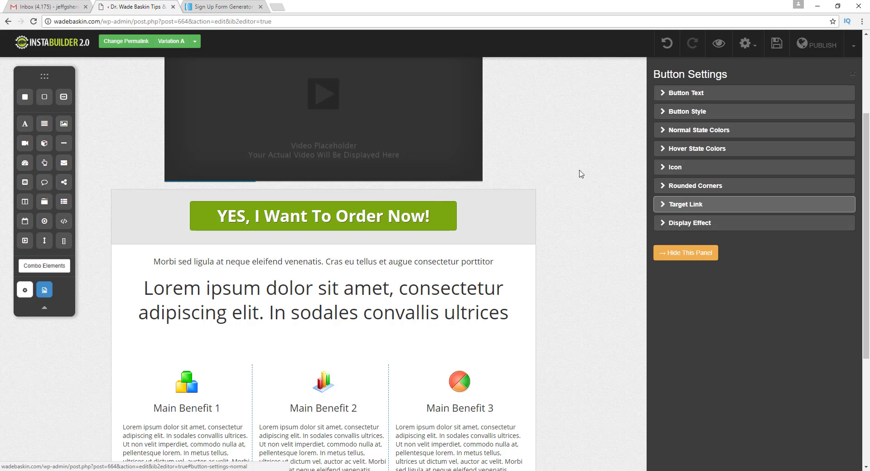
pyautogui.moveTo(412, 216)
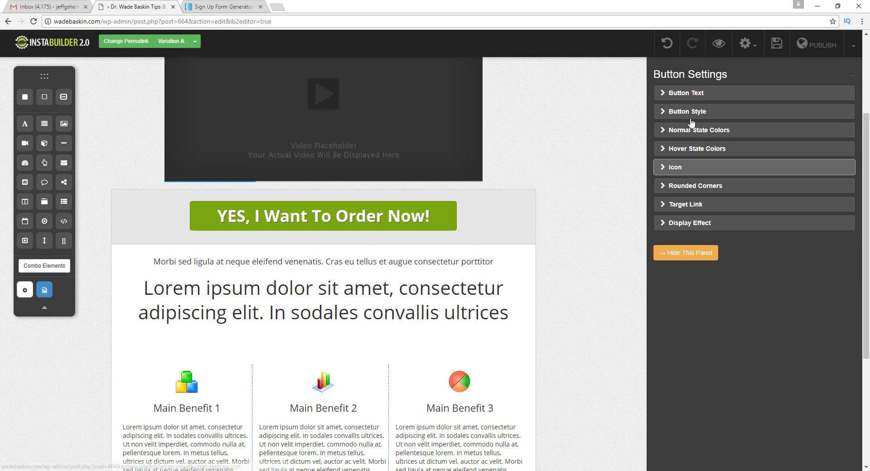
pyautogui.click(684, 254)
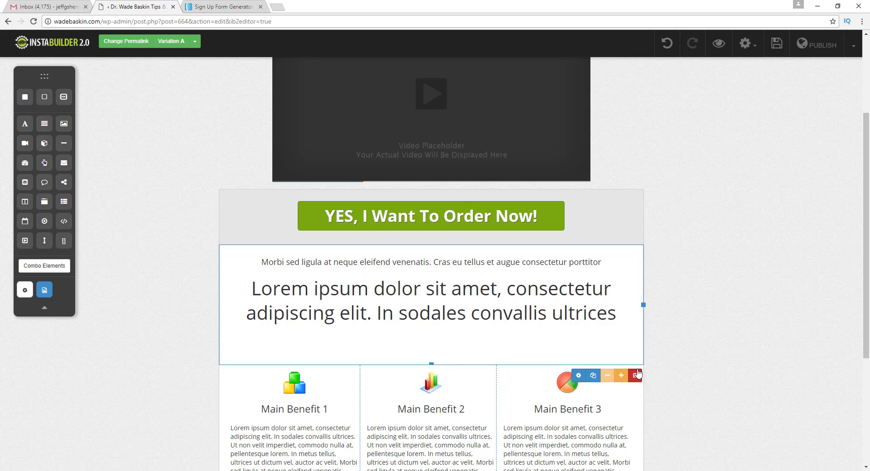
# Delete the lorem ipsum text section, the three-benefit section and the second order-button section below the delayed order button.
pyautogui.press('Delete')
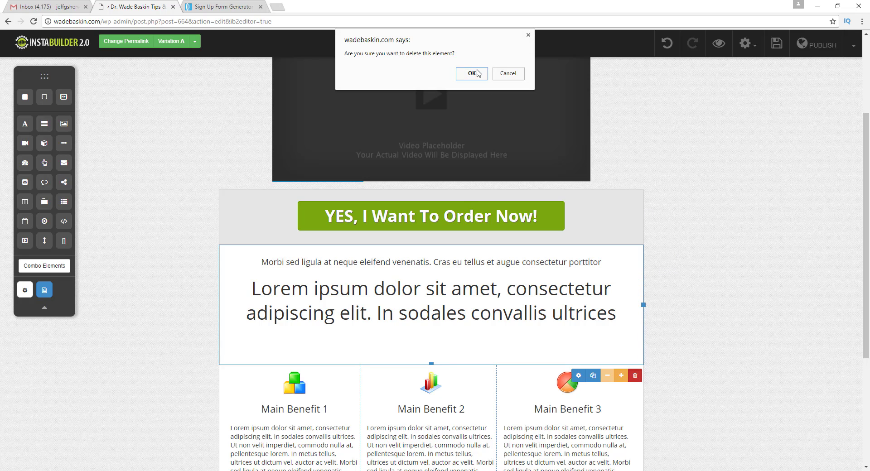
pyautogui.click(476, 69)
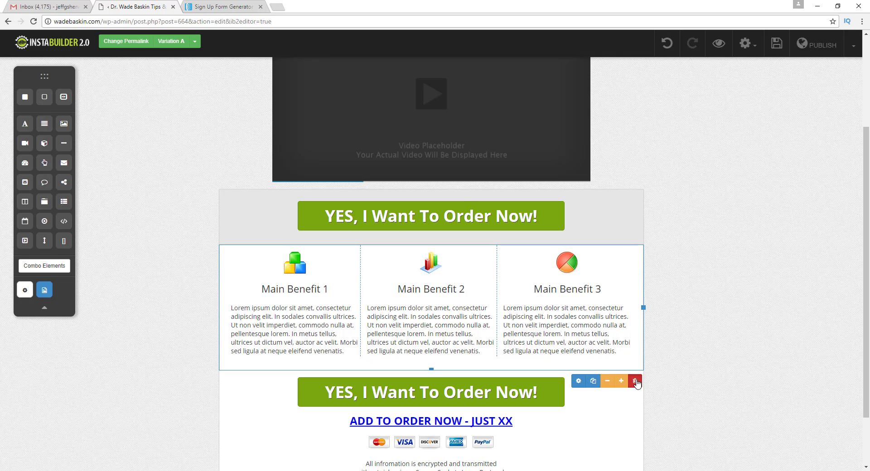
pyautogui.press('Delete')
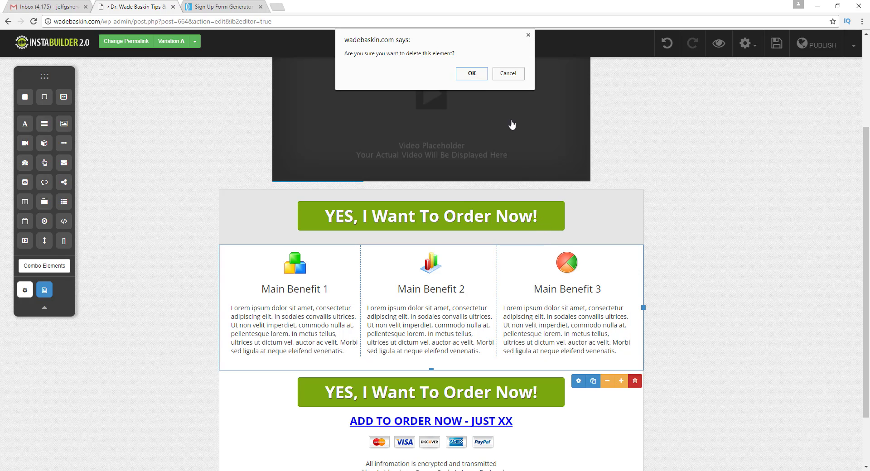
pyautogui.click(472, 74)
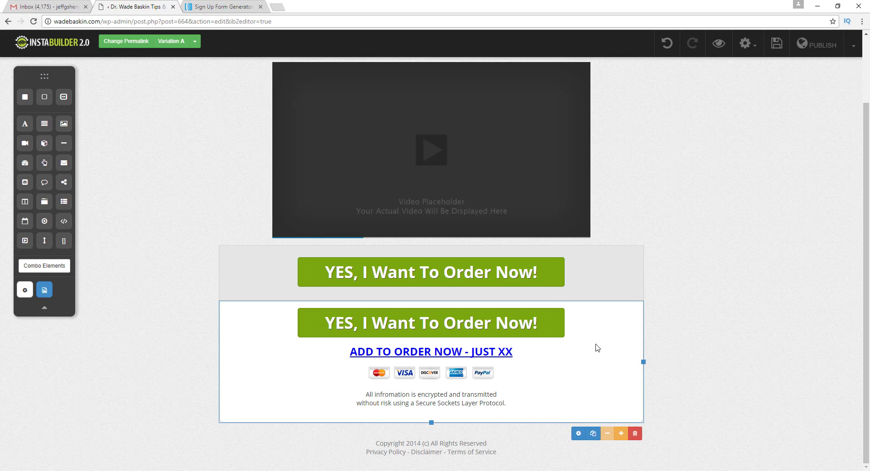
pyautogui.click(634, 435)
pyautogui.click(471, 73)
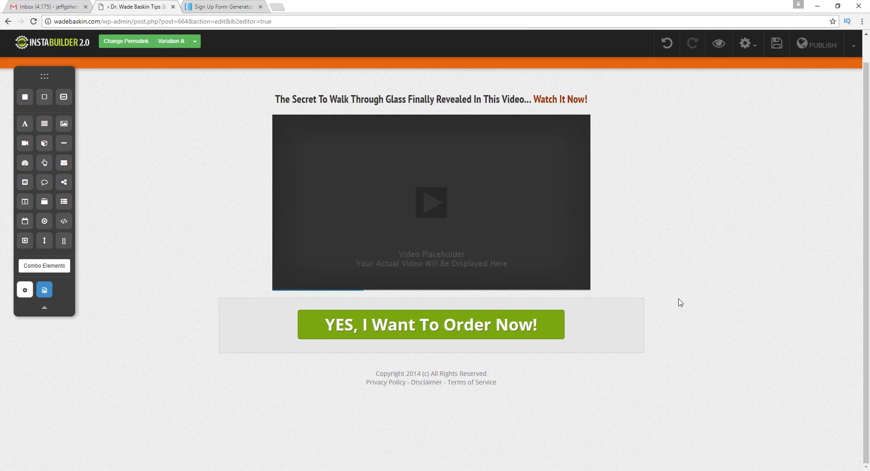
pyautogui.scroll(1, 433, 230)
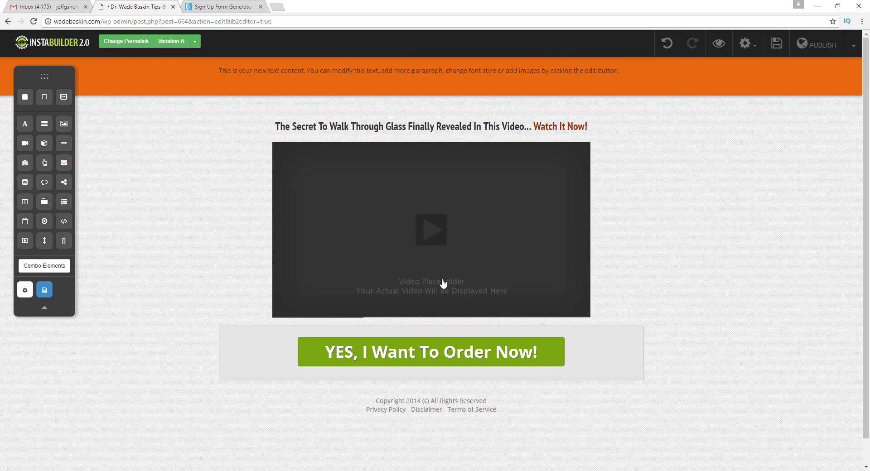
pyautogui.scroll(-1, 458, 324)
pyautogui.scroll(1, 265, 239)
pyautogui.doubleClick(336, 73)
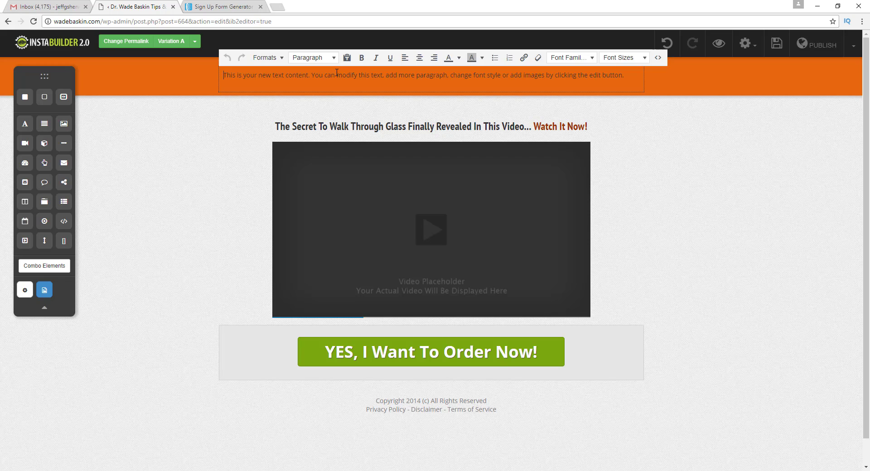
pyautogui.click(221, 196)
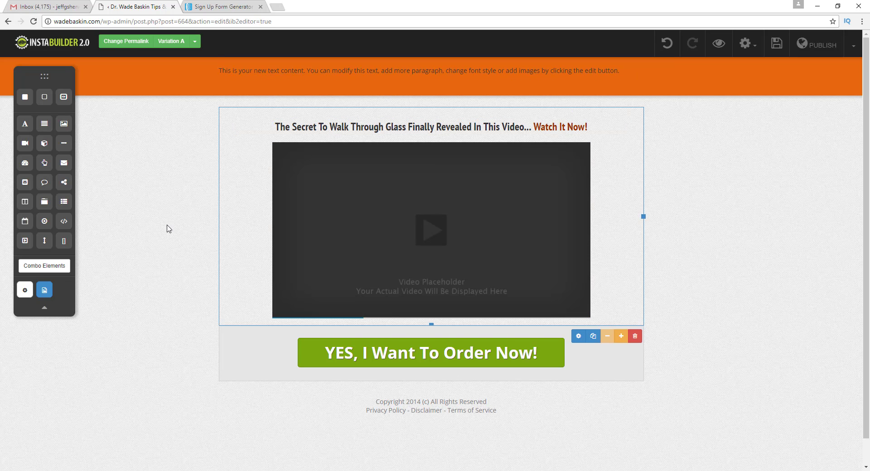
# Change the footer's copyright year to 2017 and remove the line with the Privacy Policy, Disclaimer and Terms of Service links.
pyautogui.scroll(-1, 168, 228)
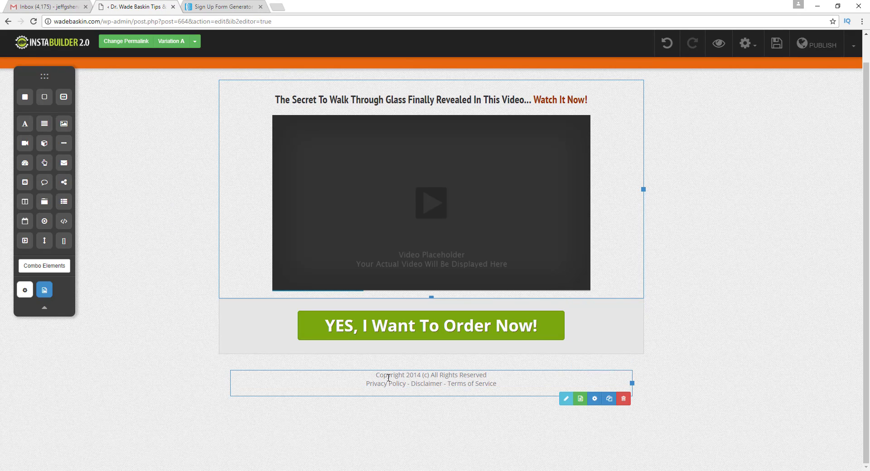
pyautogui.doubleClick(388, 377)
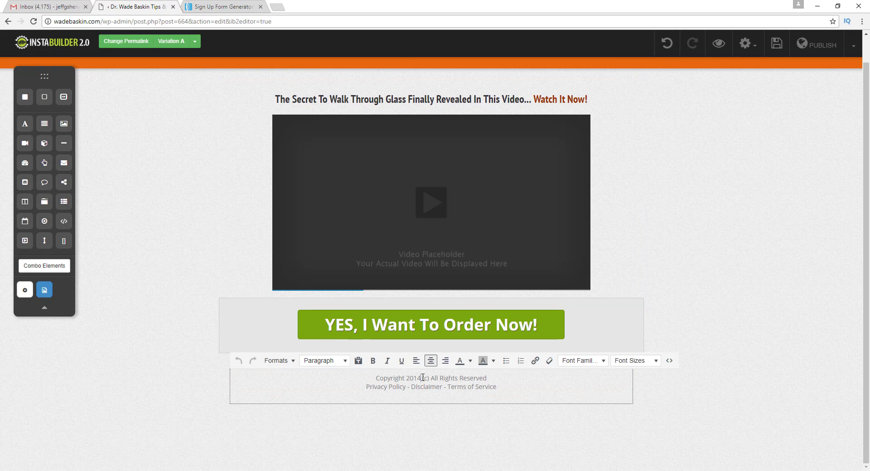
pyautogui.press('BackSpace')
pyautogui.write('7')
pyautogui.moveTo(499, 396); pyautogui.dragTo(363, 389)
pyautogui.press('BackSpace')
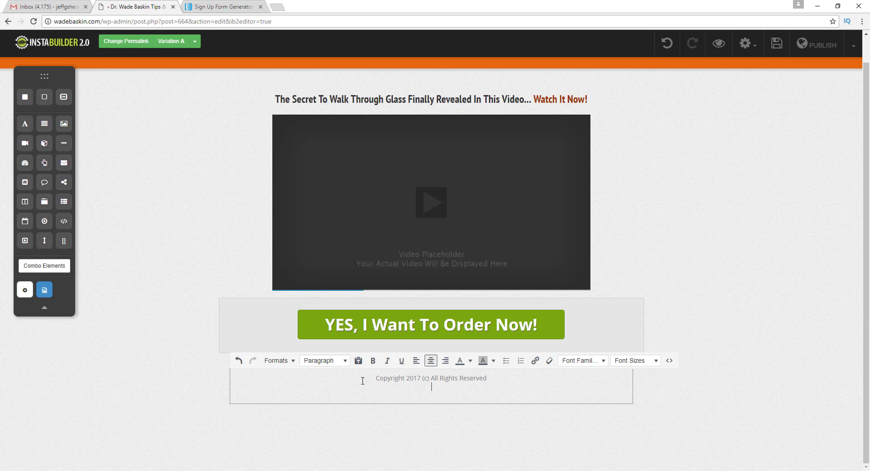
pyautogui.click(385, 437)
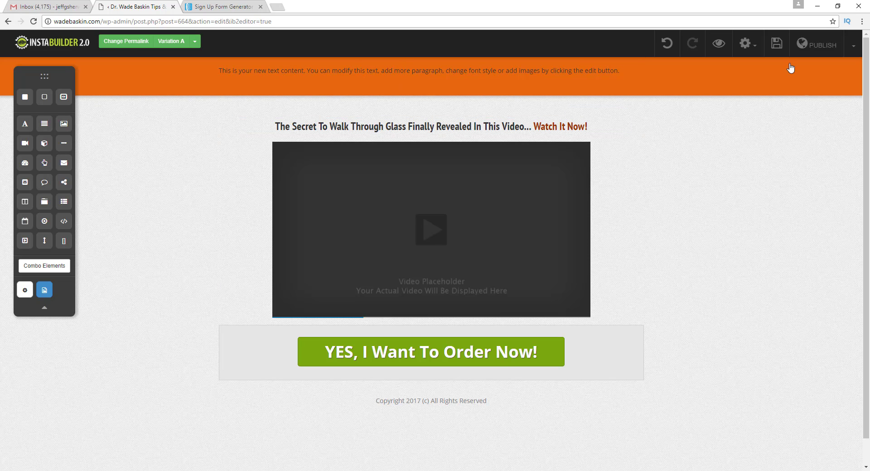
# Change the page's permalink to hangout-with-dr-wade.
pyautogui.click(126, 41)
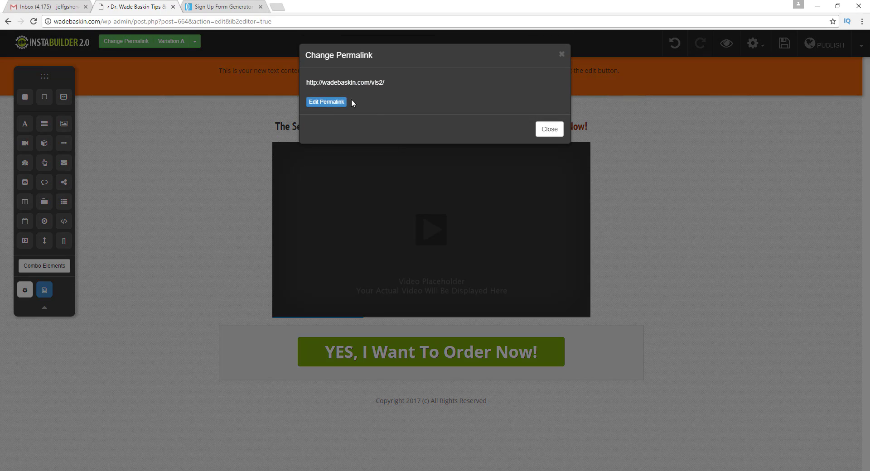
pyautogui.click(326, 102)
pyautogui.hotkey('ctrl', 'a')
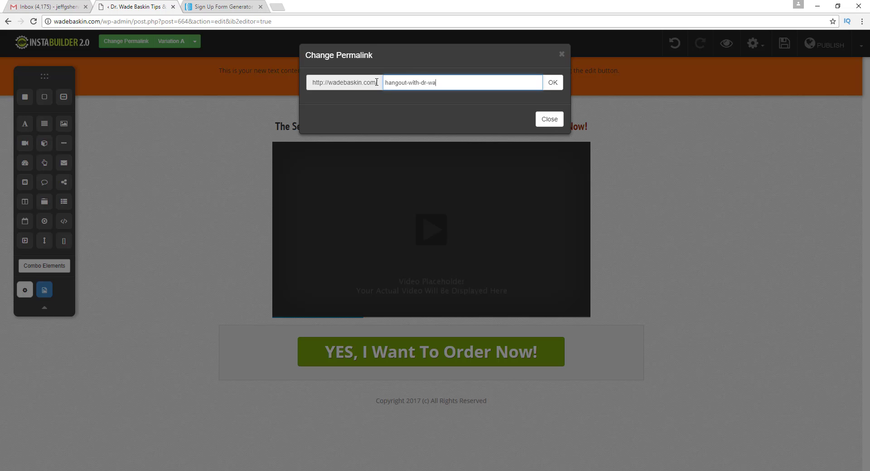
pyautogui.click(554, 83)
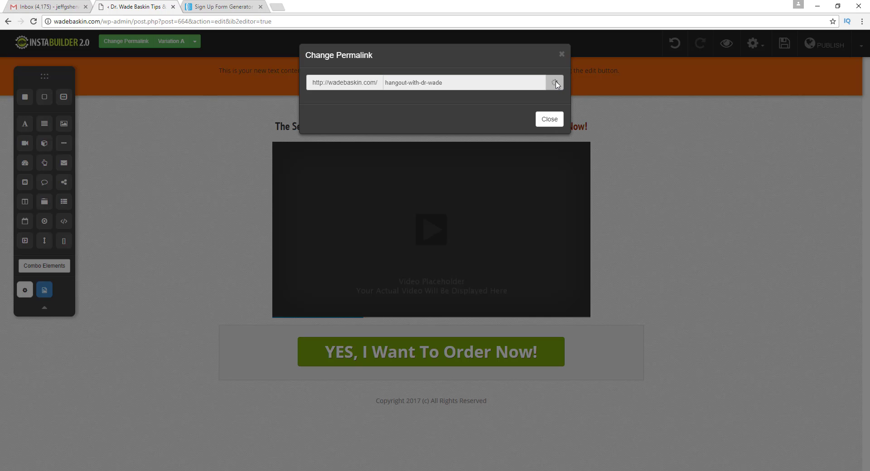
pyautogui.click(547, 170)
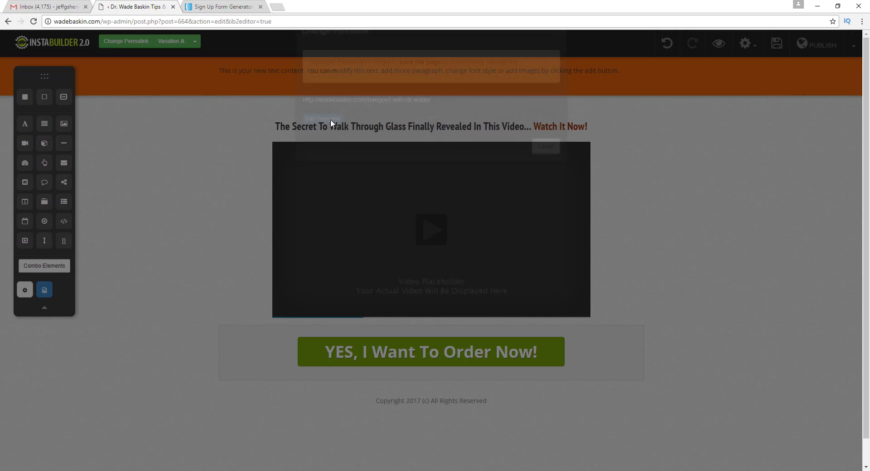
pyautogui.click(136, 45)
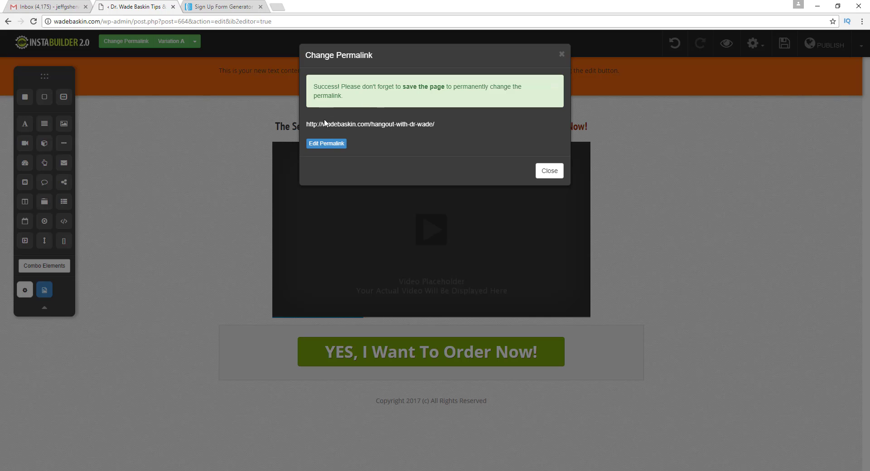
pyautogui.click(549, 171)
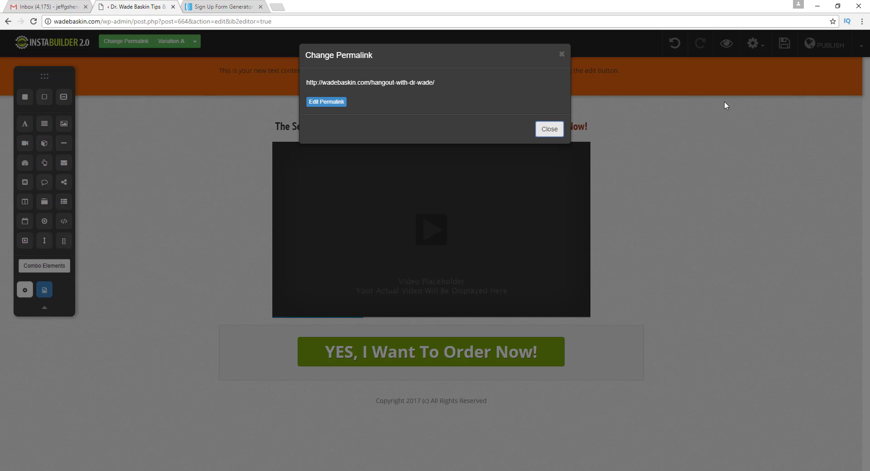
pyautogui.click(557, 125)
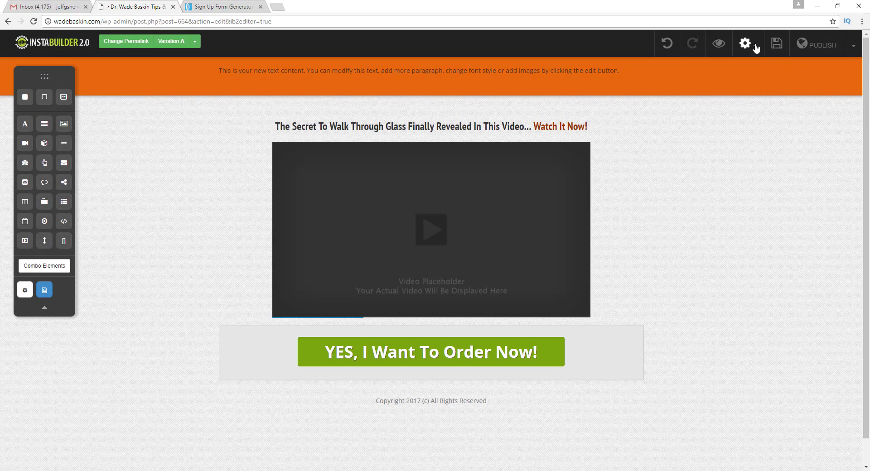
# Set the page title to "Hangout With Dr Wade" in the page info and SEO settings.
pyautogui.click(746, 45)
pyautogui.click(747, 65)
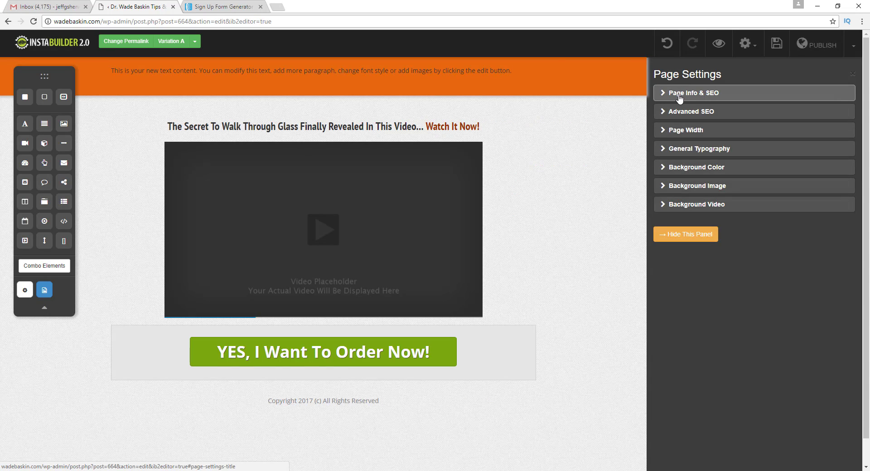
pyautogui.click(679, 92)
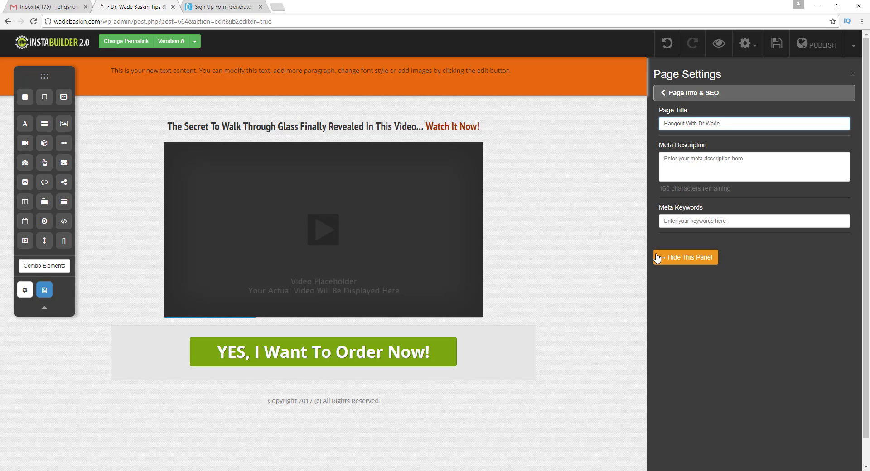
pyautogui.click(670, 92)
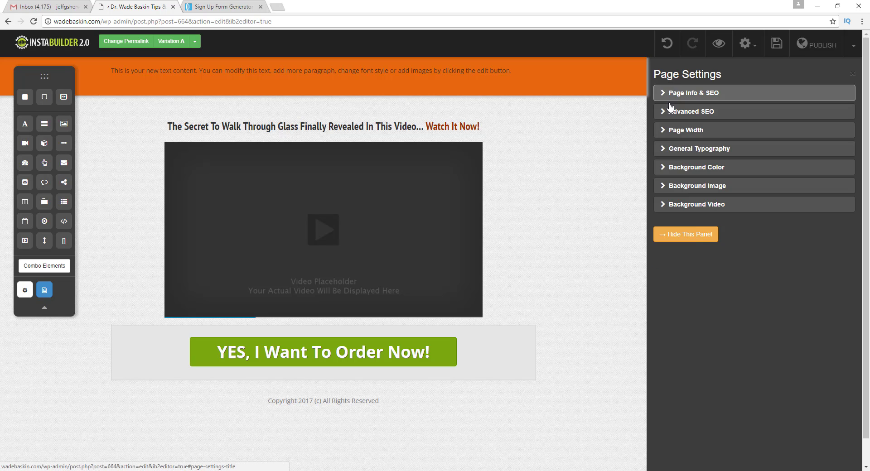
pyautogui.click(684, 234)
# Save and publish the video sales page, and return to the reloaded InstaBuilder dashboard.
pyautogui.click(776, 44)
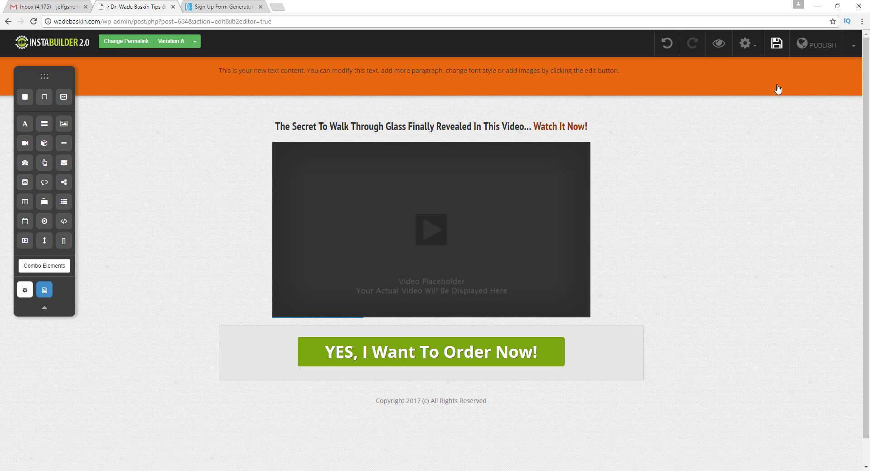
pyautogui.click(814, 51)
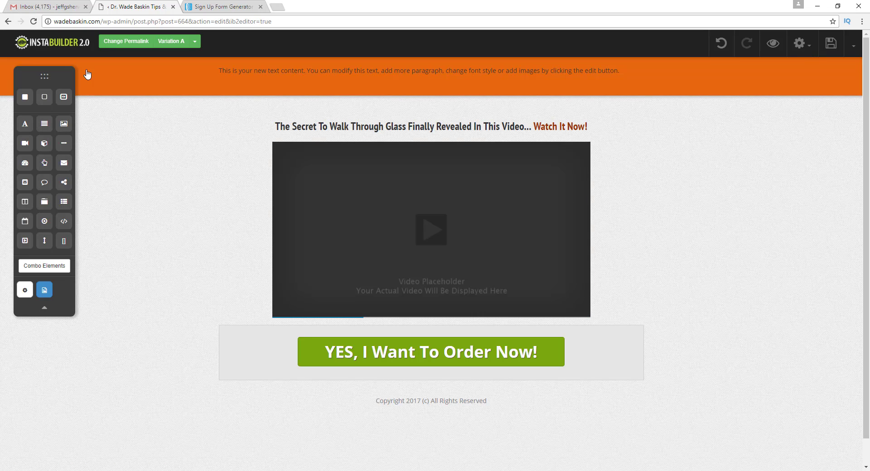
pyautogui.click(8, 22)
pyautogui.click(471, 74)
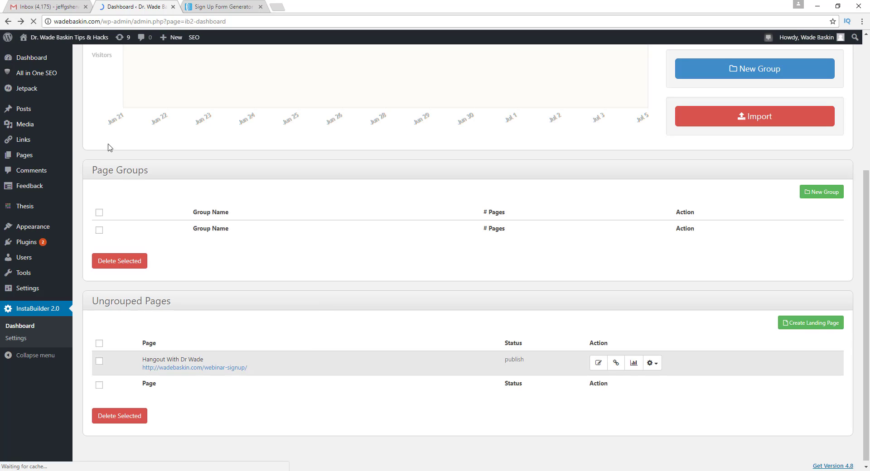
pyautogui.click(34, 21)
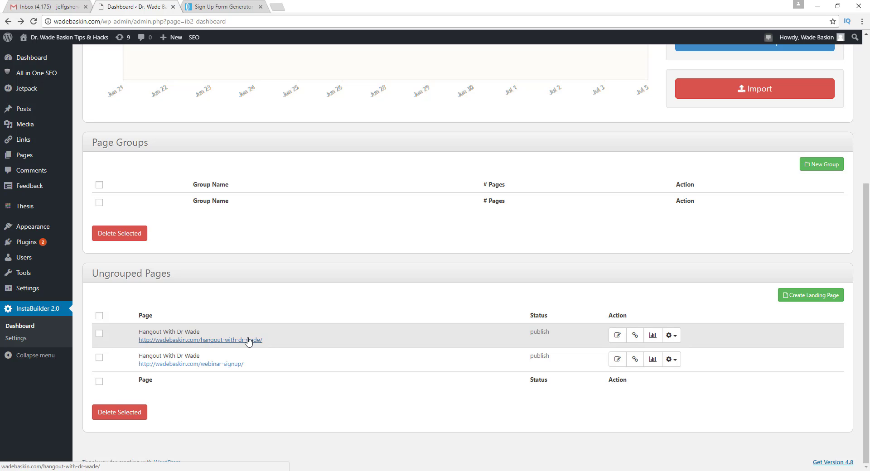
# Duplicate the published hangout-with-dr-wade page from the ungrouped pages list.
pyautogui.click(617, 336)
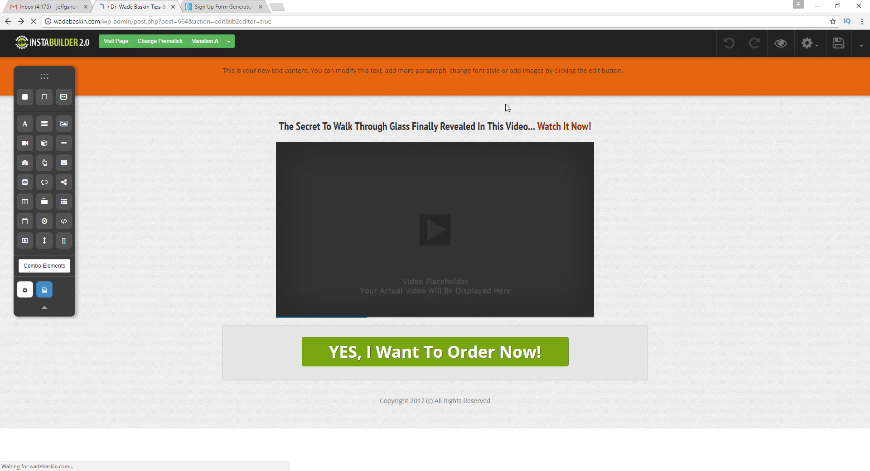
pyautogui.click(472, 73)
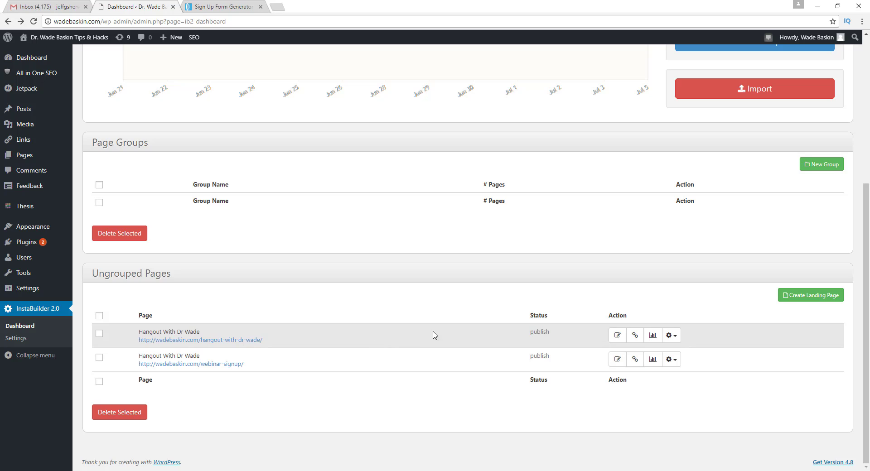
pyautogui.click(671, 335)
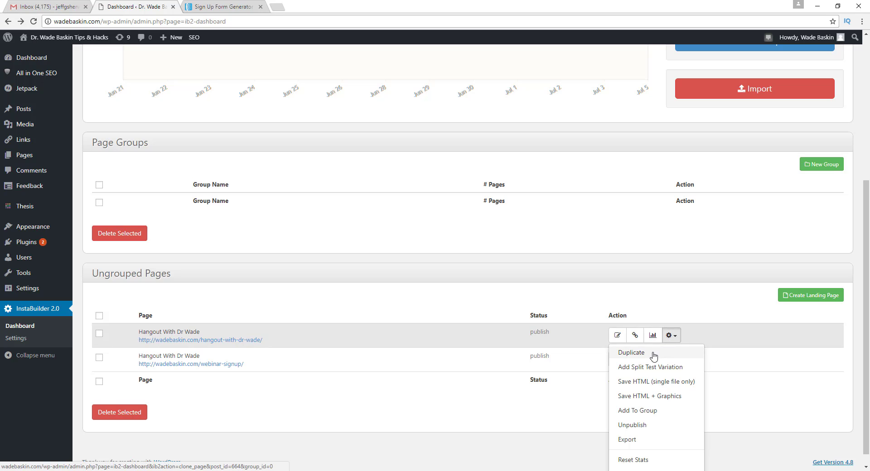
pyautogui.click(653, 356)
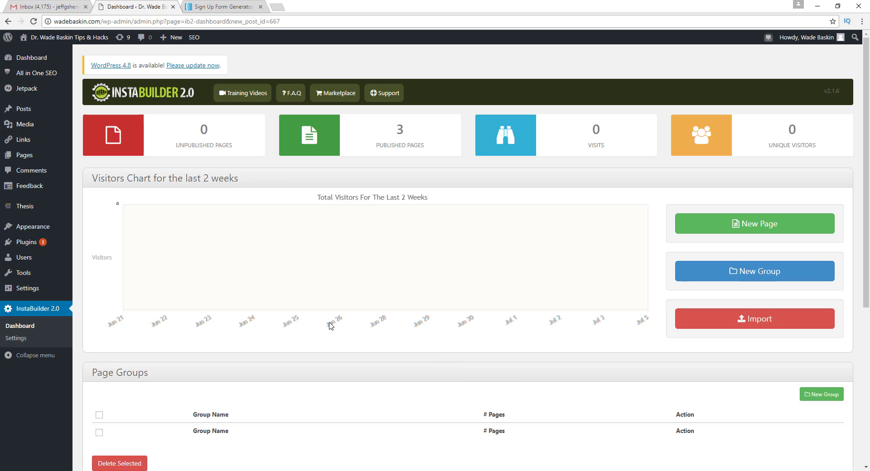
# Open the duplicated Hangout With Dr Wade page for editing and change its permalink to hangout-with-dr-wade-7-5-17.
pyautogui.scroll(-4, 334, 325)
pyautogui.scroll(-3, 314, 317)
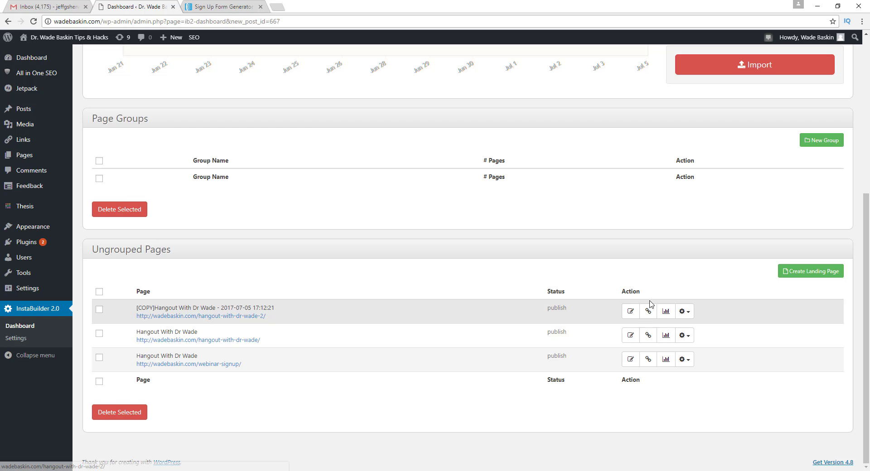
pyautogui.click(631, 312)
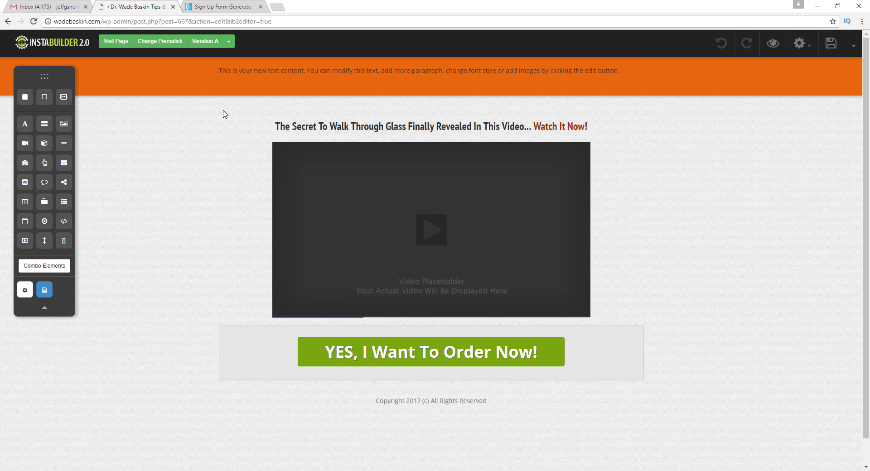
pyautogui.click(156, 41)
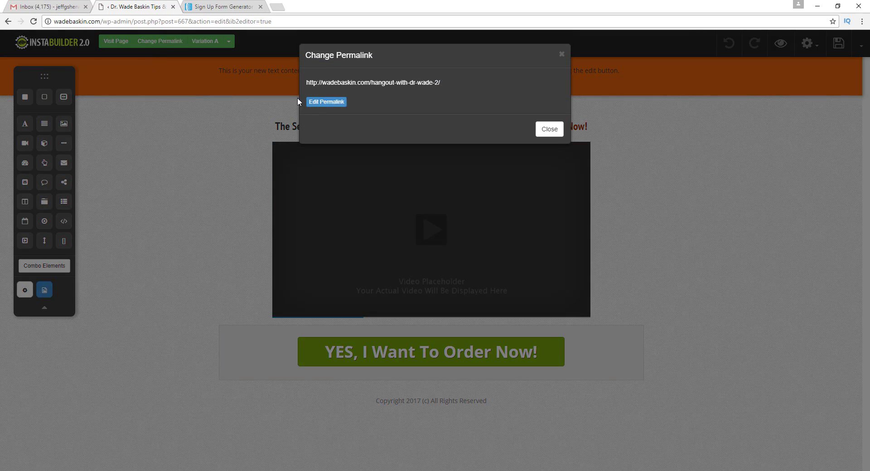
pyautogui.click(340, 102)
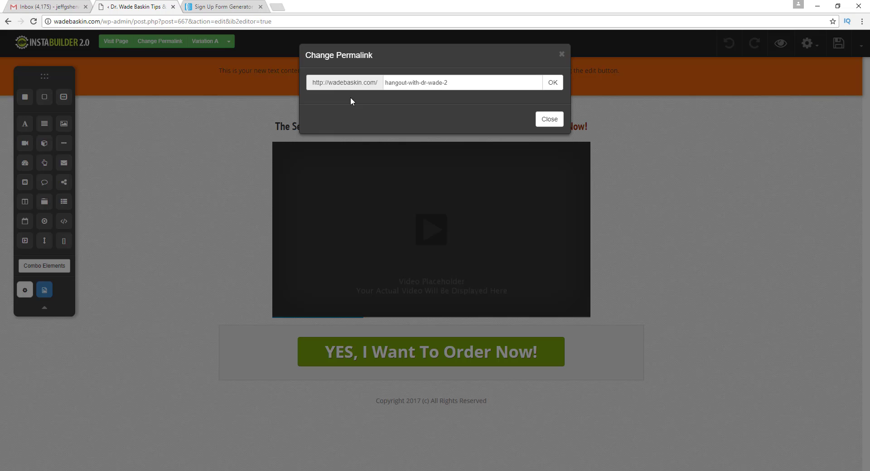
pyautogui.click(460, 83)
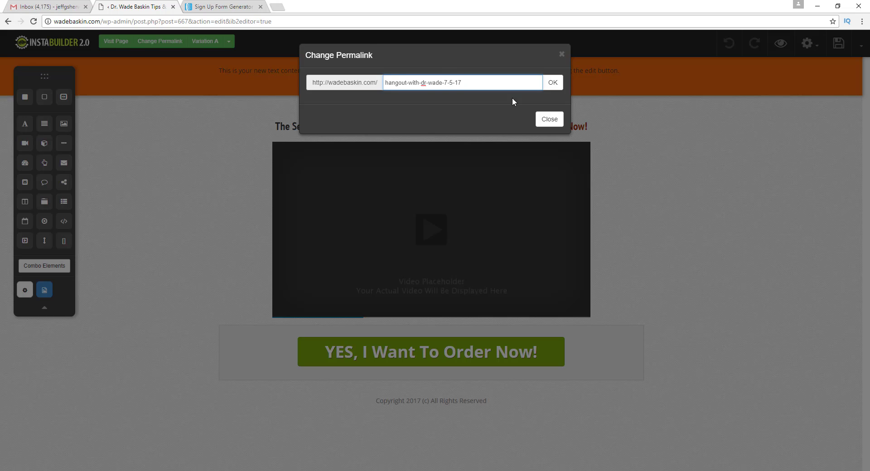
pyautogui.click(551, 82)
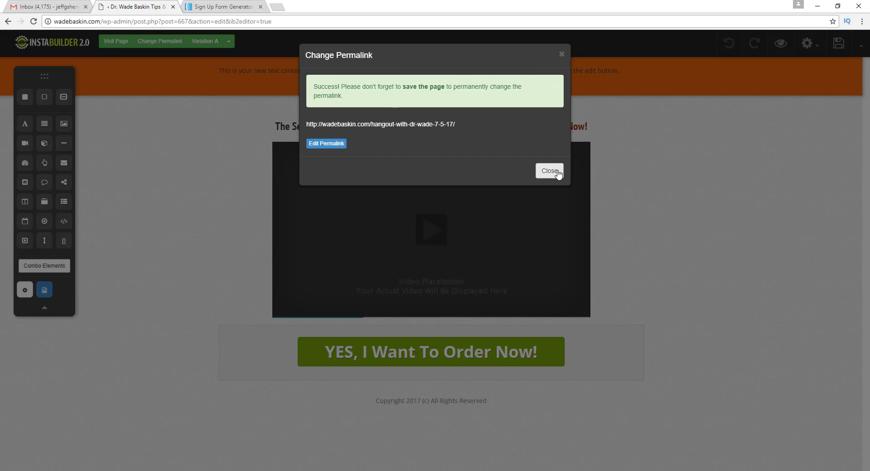
pyautogui.click(557, 174)
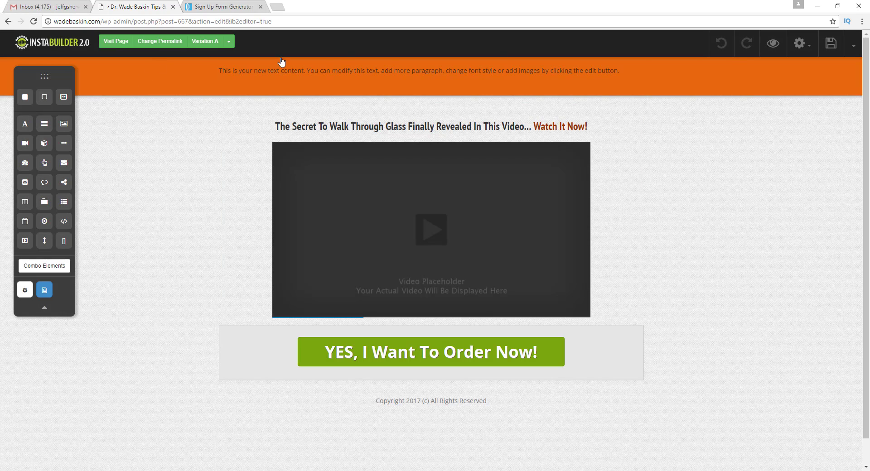
# Shorten the duplicate's page title to "Hangout With Dr Wade" in the page info and SEO settings, and save the page.
pyautogui.click(798, 45)
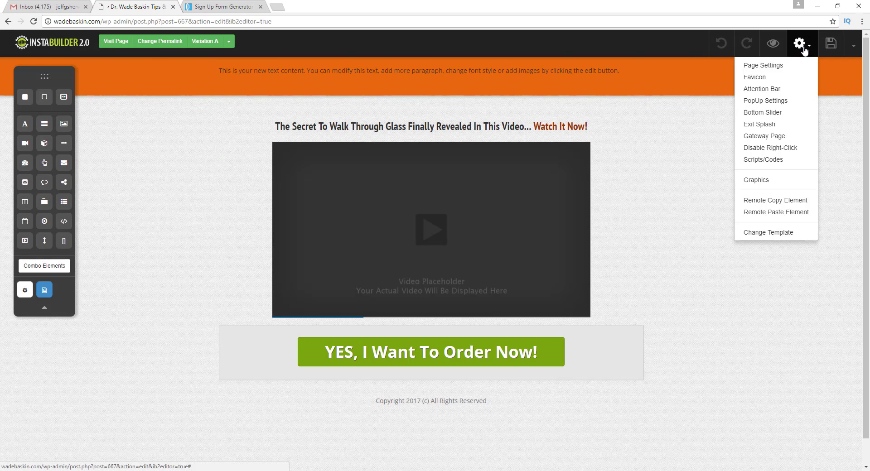
pyautogui.click(782, 66)
pyautogui.click(689, 94)
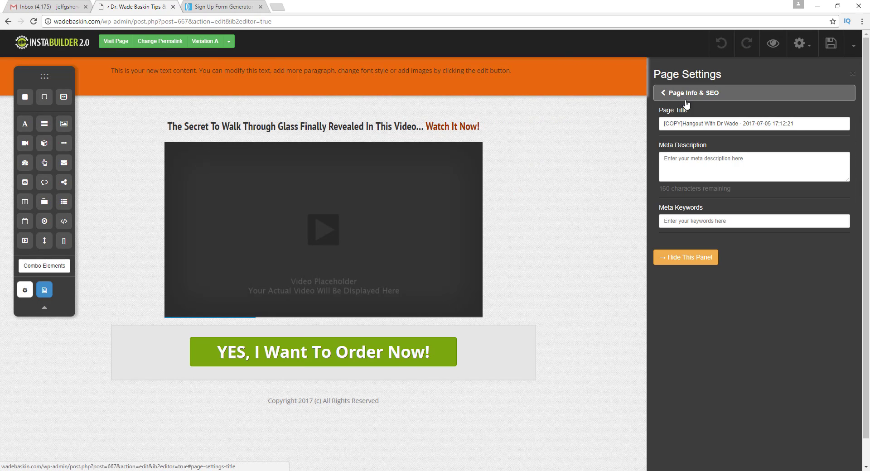
pyautogui.moveTo(684, 124); pyautogui.dragTo(630, 124)
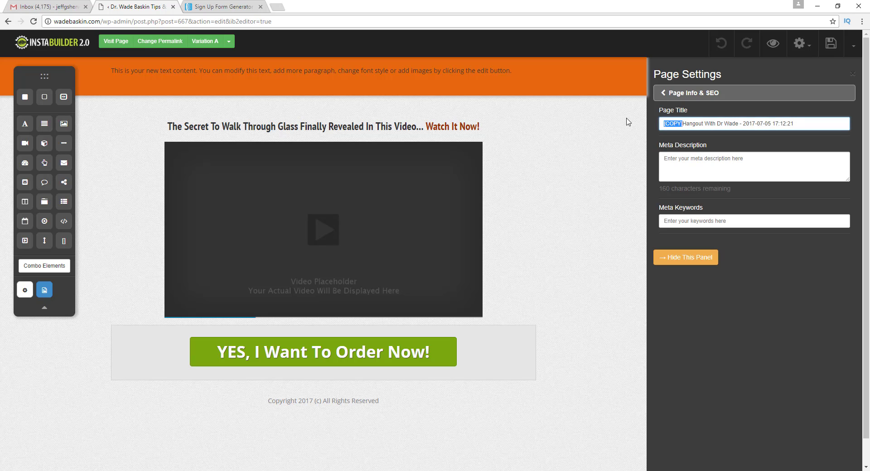
pyautogui.press('BackSpace')
pyautogui.moveTo(721, 123); pyautogui.dragTo(817, 120)
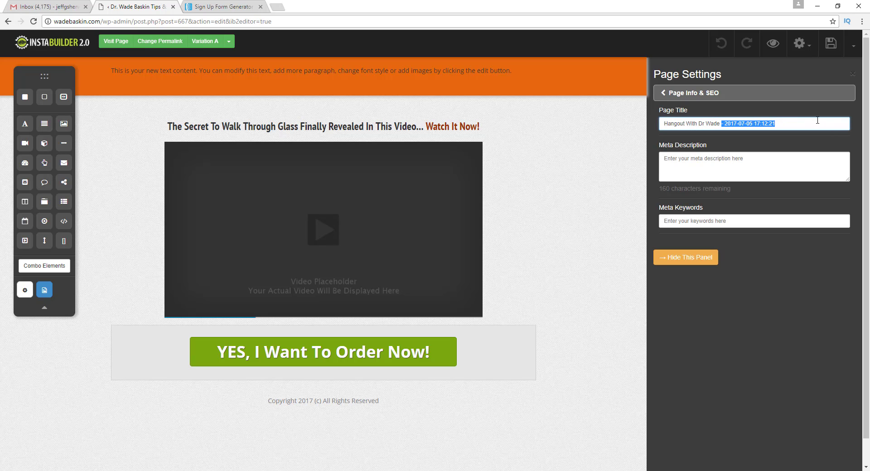
pyautogui.press('BackSpace')
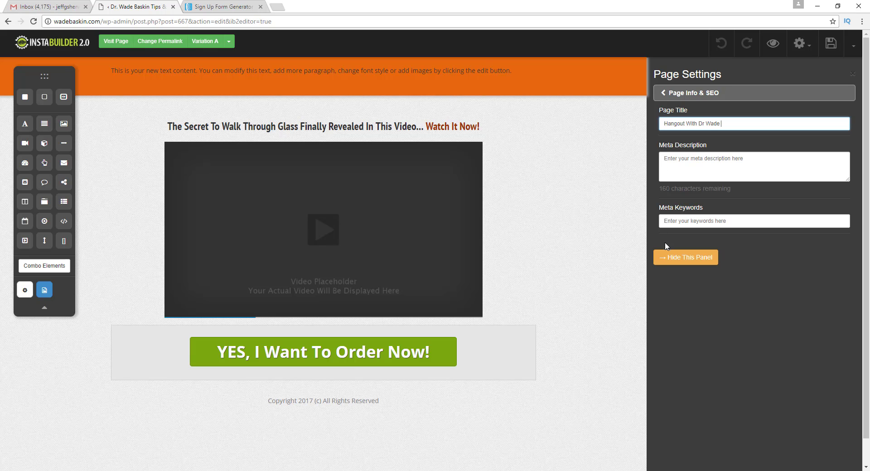
pyautogui.click(663, 257)
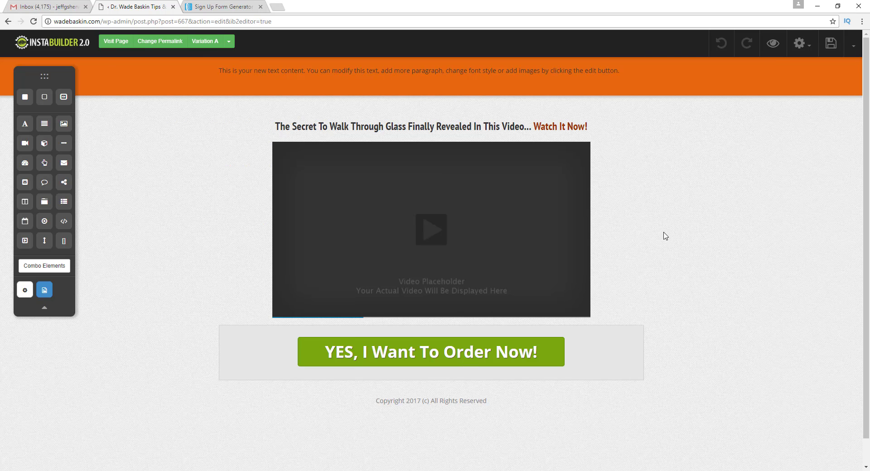
pyautogui.click(830, 45)
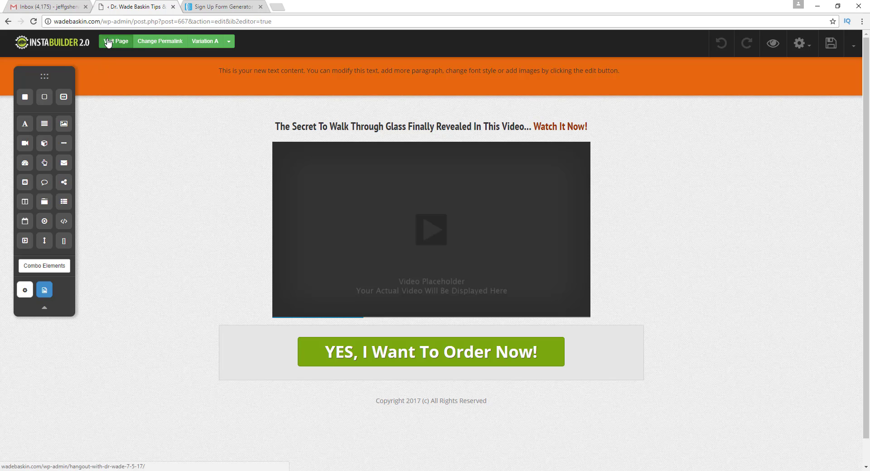
# View the live duplicate page, pause its video, and return to the page editor.
pyautogui.click(116, 41)
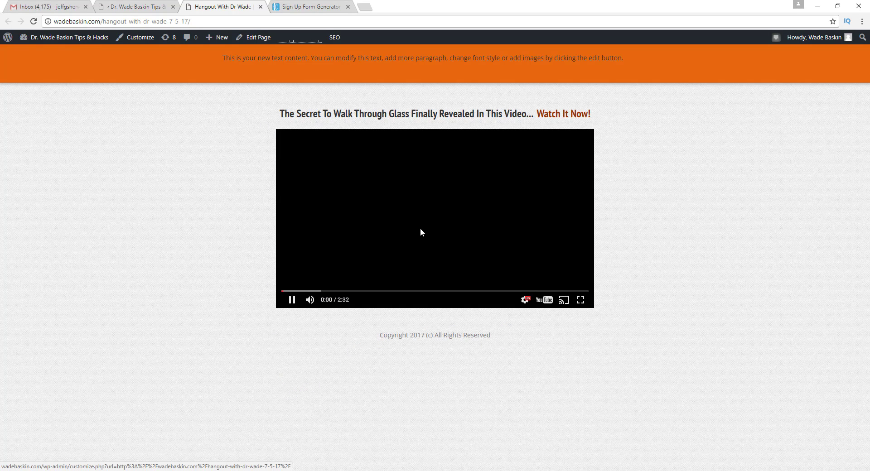
pyautogui.click(291, 300)
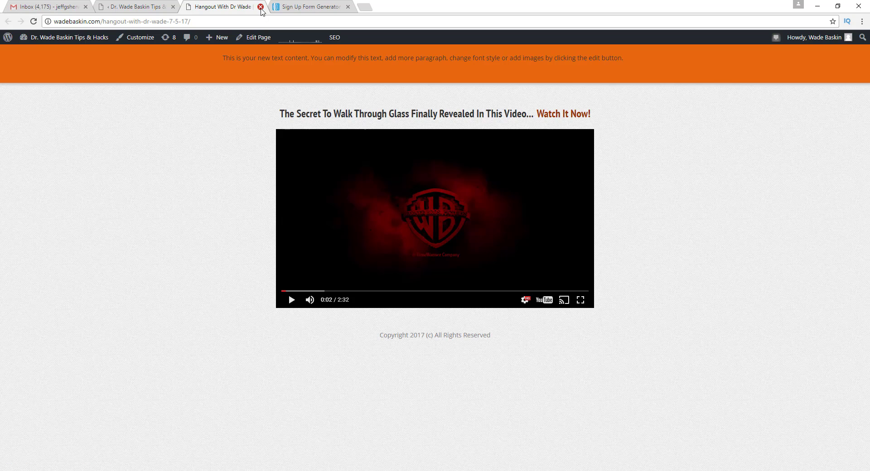
pyautogui.click(260, 7)
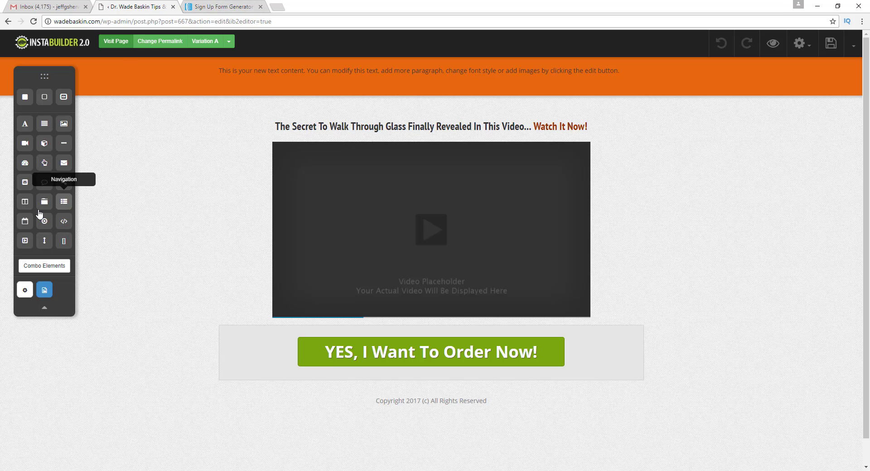
# Add a comment element below the order button on the duplicate page, save it, and return to the dashboard.
pyautogui.moveTo(45, 183); pyautogui.dragTo(423, 382)
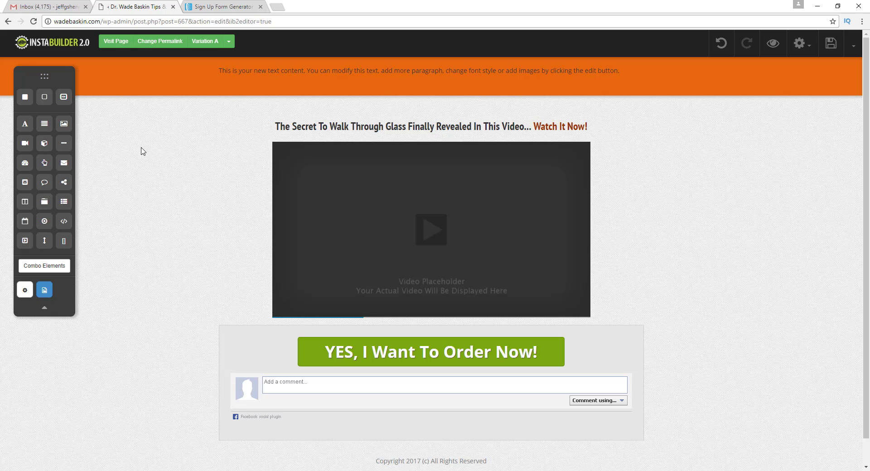
pyautogui.click(830, 44)
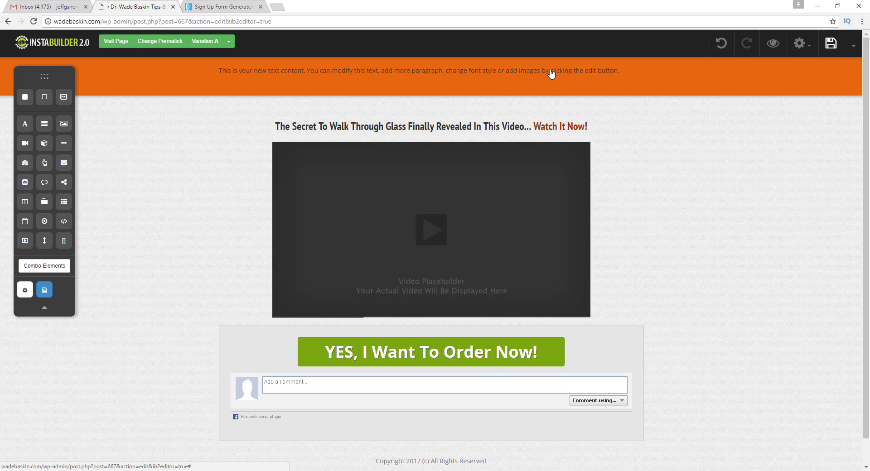
pyautogui.click(8, 22)
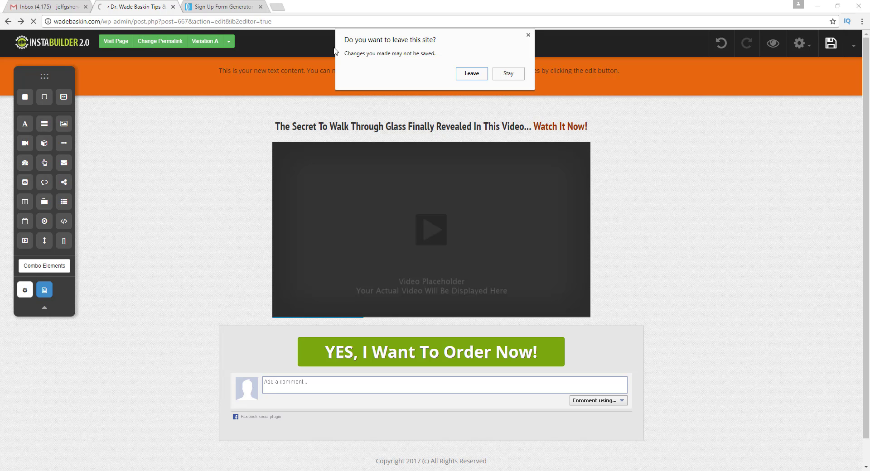
pyautogui.click(479, 72)
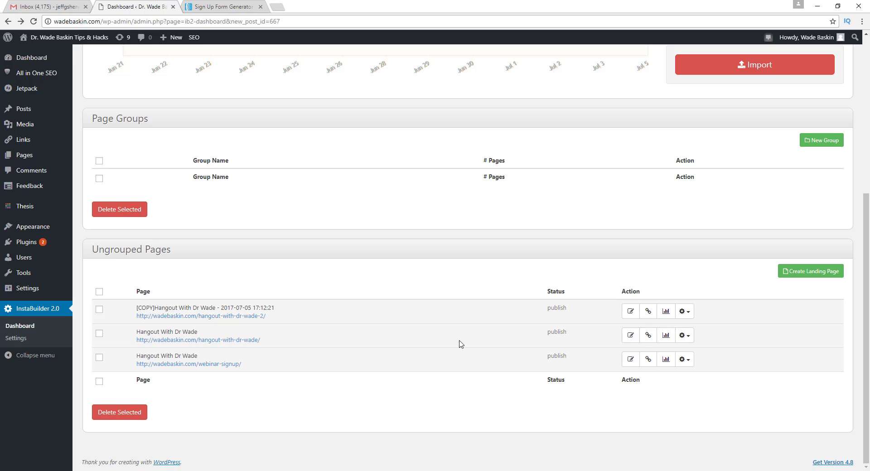
# Add a comment element below the order button on the original hangout-with-dr-wade page, save it, and leave the editor.
pyautogui.click(632, 337)
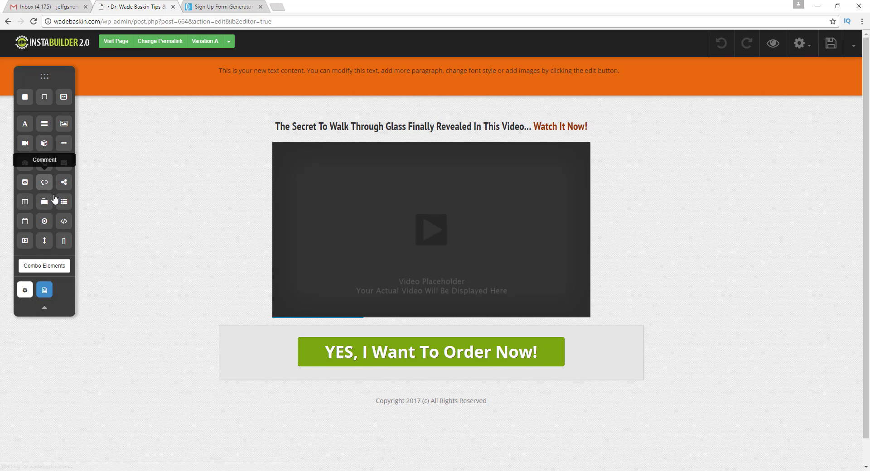
pyautogui.moveTo(43, 183); pyautogui.dragTo(402, 376)
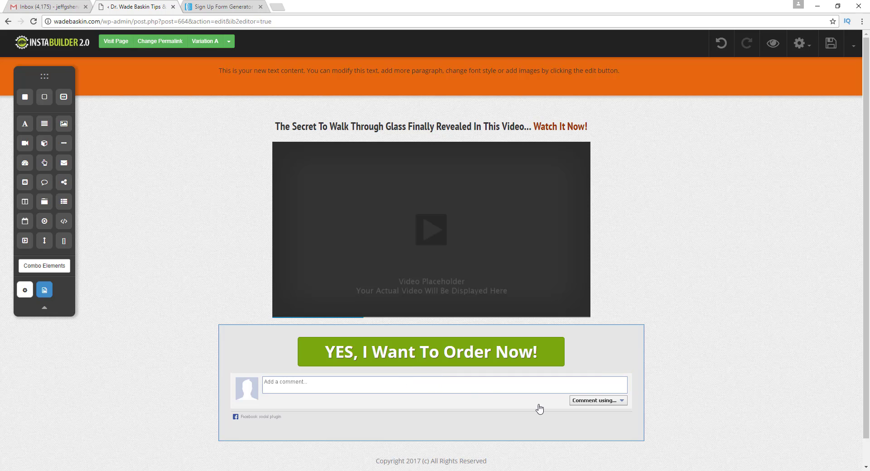
pyautogui.click(831, 43)
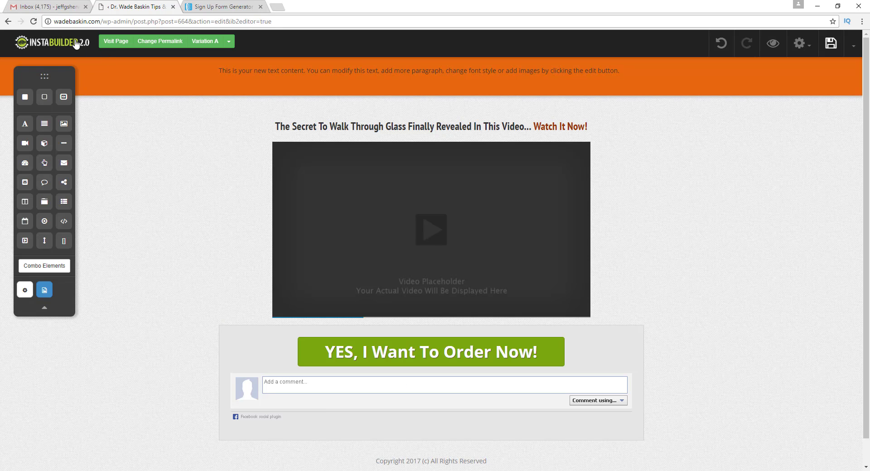
pyautogui.click(8, 21)
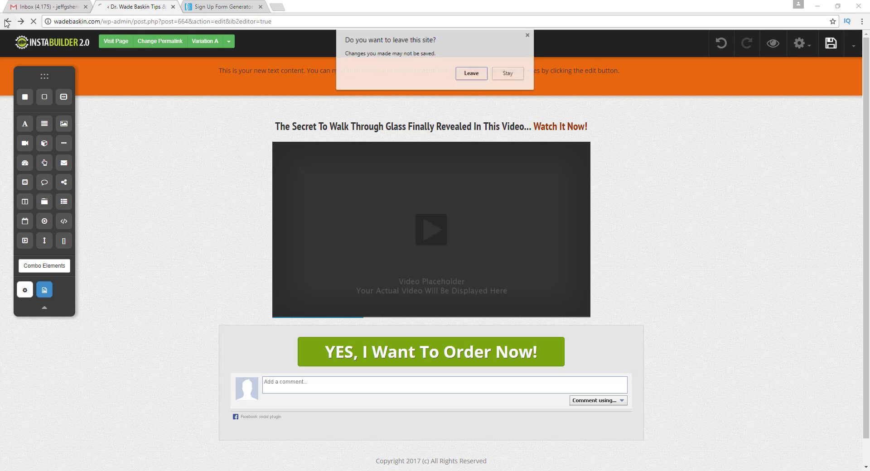
pyautogui.click(470, 75)
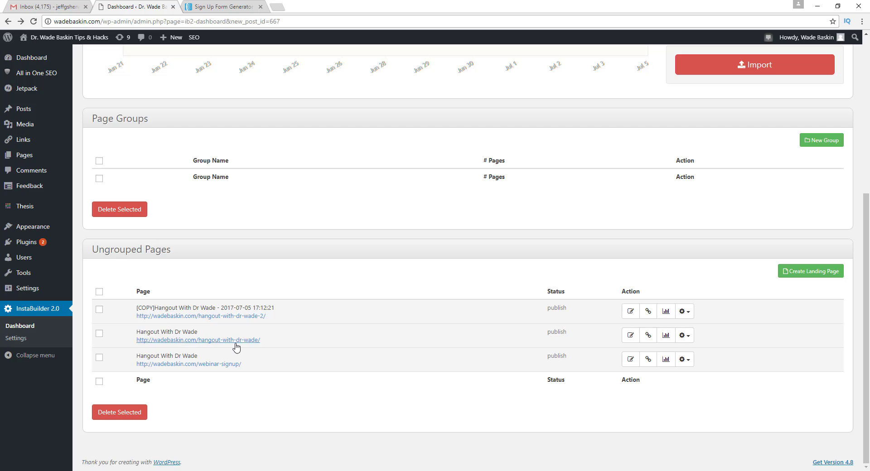
# Examine the duplicated page's action options and the dialog for importing a landing page from a file, without importing anything.
pyautogui.click(685, 312)
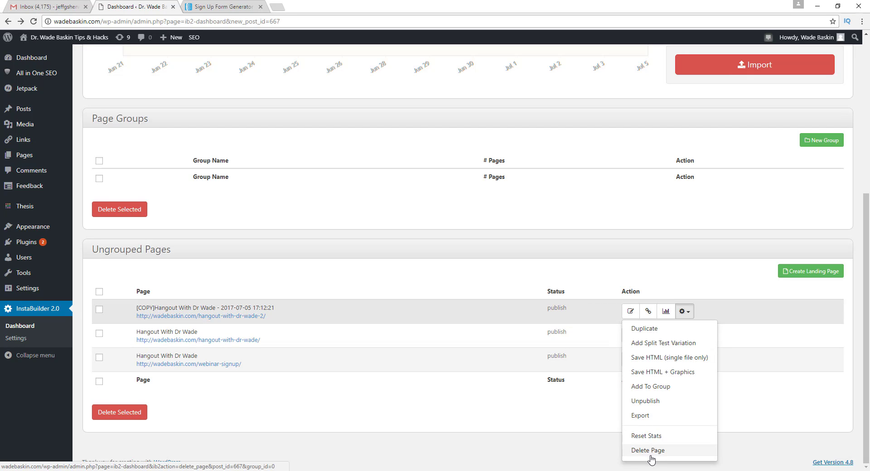
pyautogui.click(688, 315)
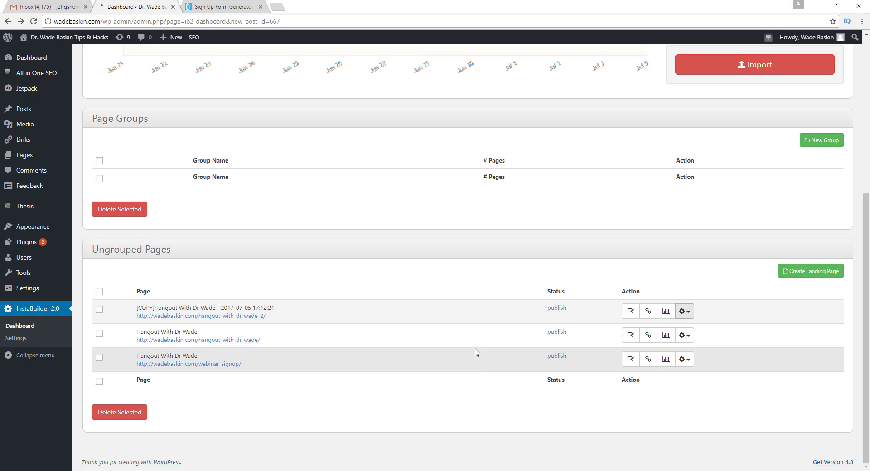
pyautogui.scroll(1, 475, 352)
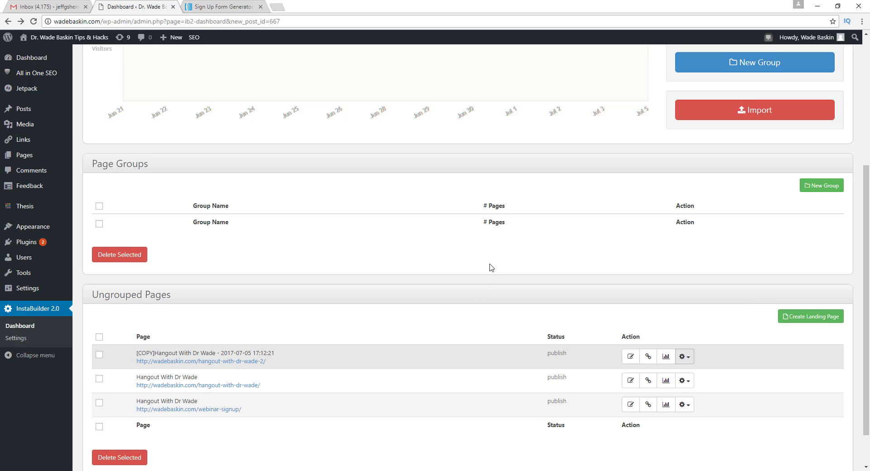
pyautogui.scroll(3, 491, 267)
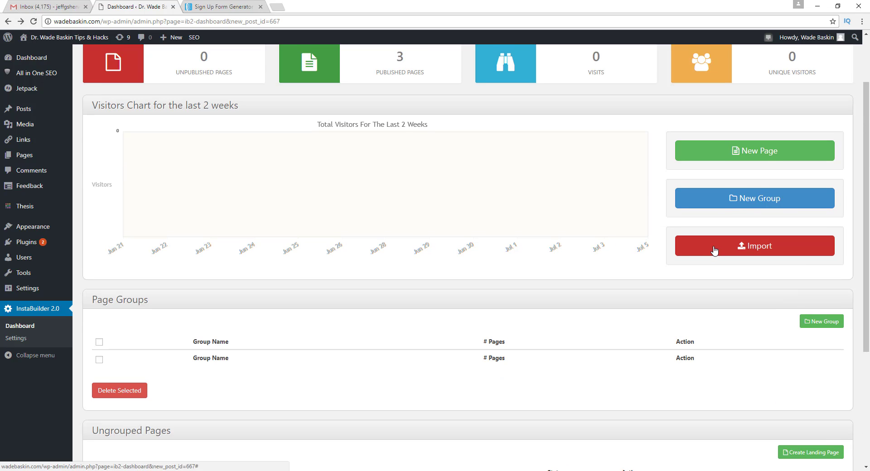
pyautogui.click(714, 250)
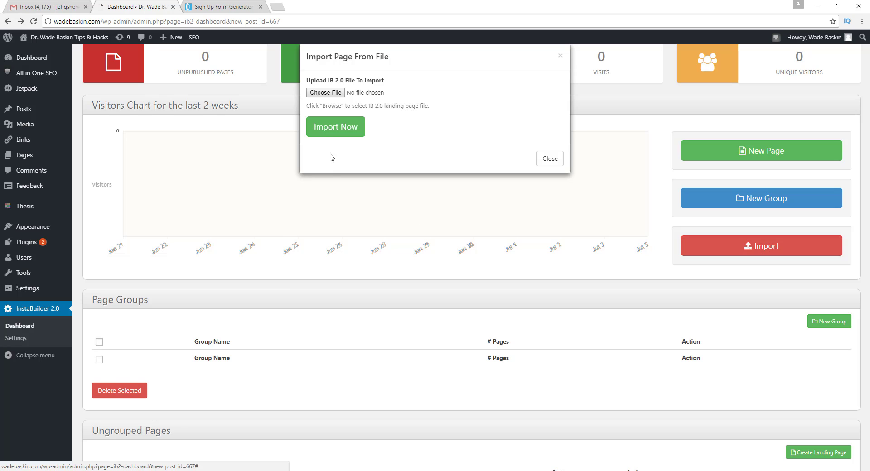
pyautogui.click(325, 93)
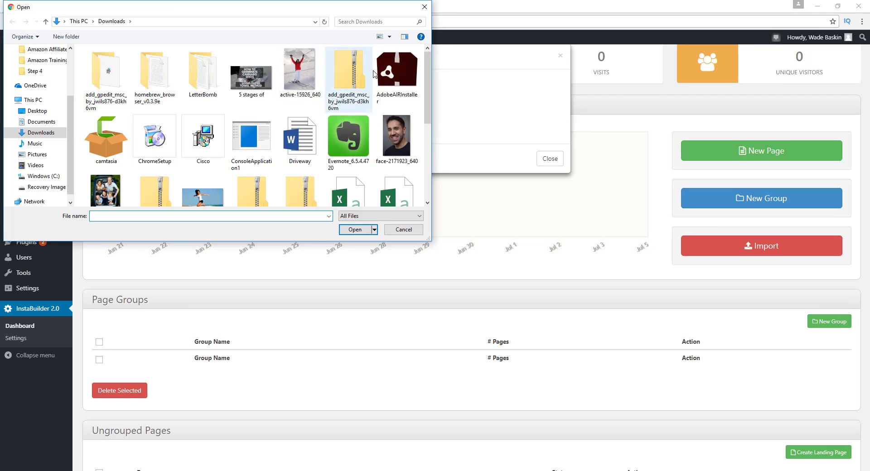
pyautogui.click(424, 6)
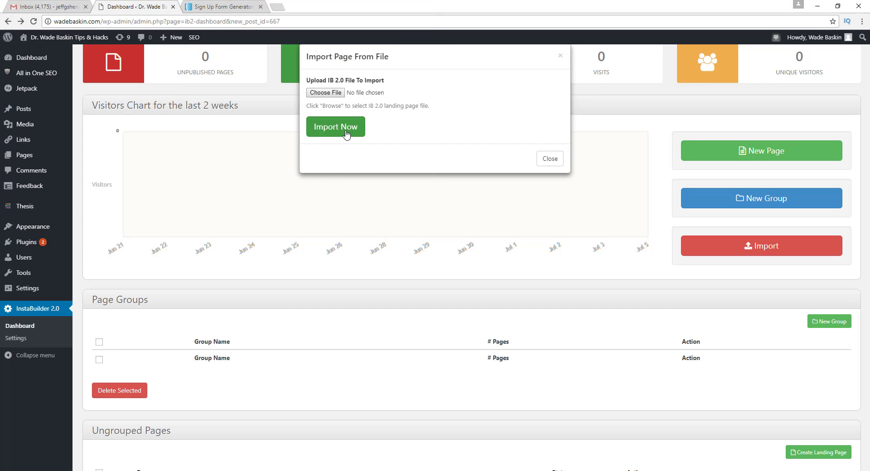
pyautogui.click(557, 160)
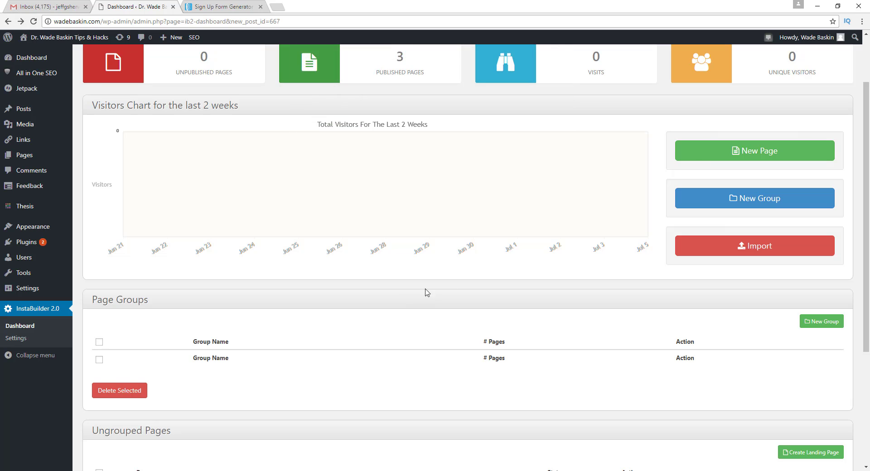
pyautogui.scroll(-4, 426, 291)
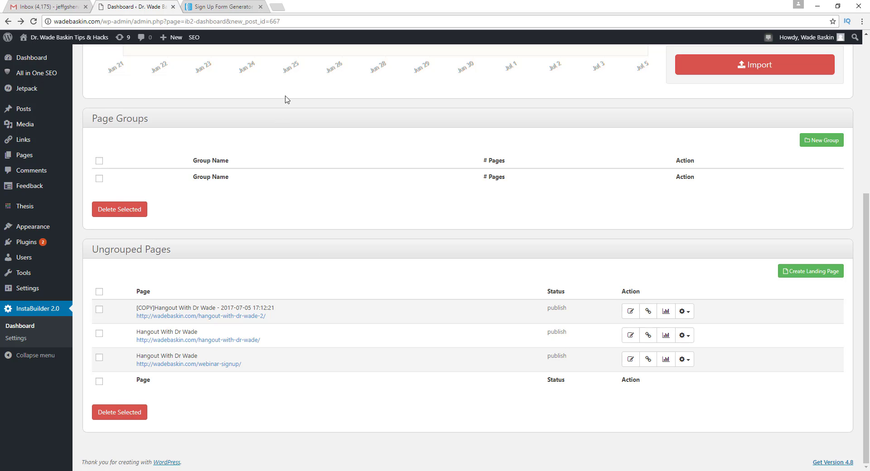
# Open the moneybuysdreams.com WordPress admin in a new browser tab and log in with the saved credentials.
pyautogui.click(282, 7)
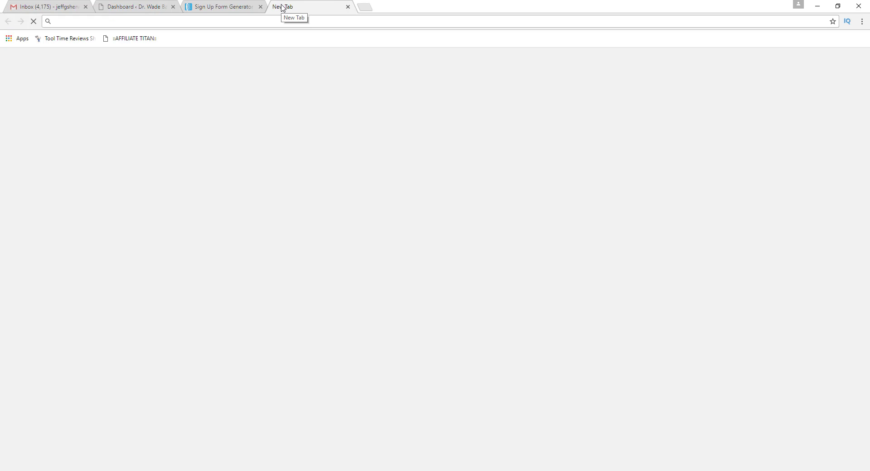
pyautogui.write('money')
pyautogui.press('Return')
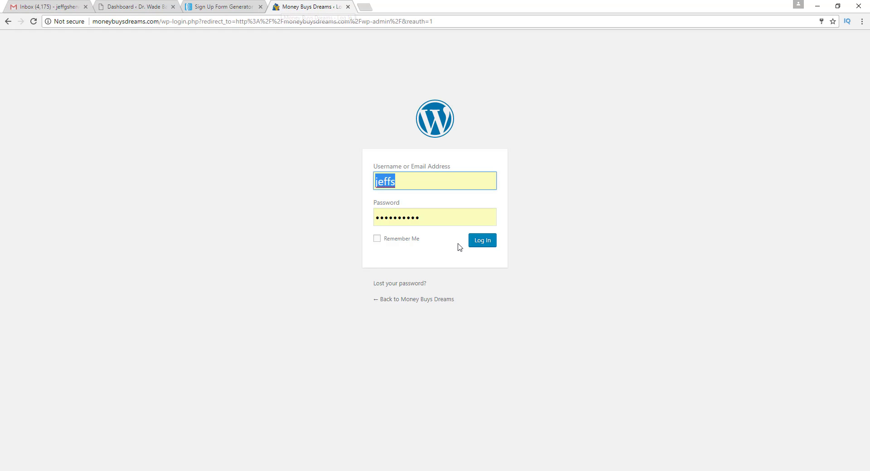
pyautogui.click(473, 244)
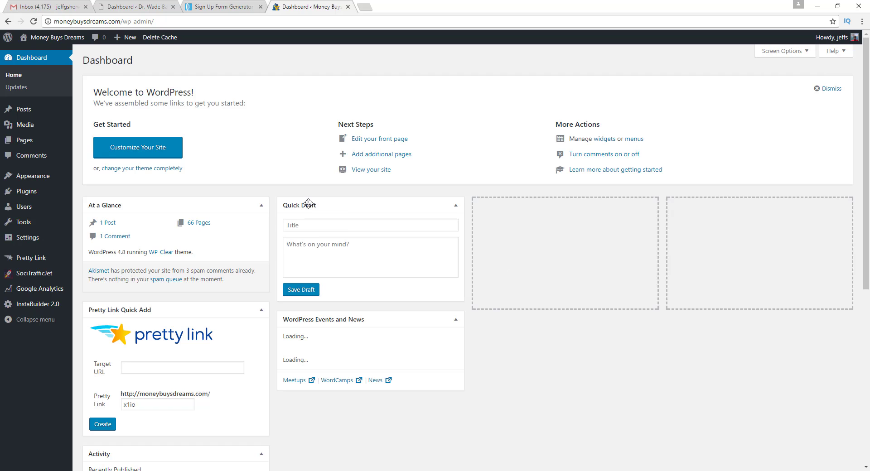
# Open the InstaBuilder 2.0 dashboard of the Money Buys Dreams site and view its ungrouped landing pages.
pyautogui.click(23, 306)
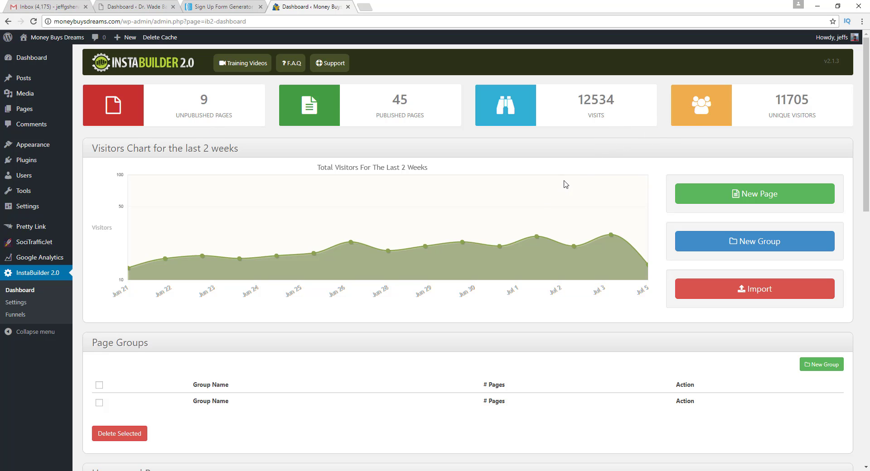
pyautogui.scroll(-7, 512, 179)
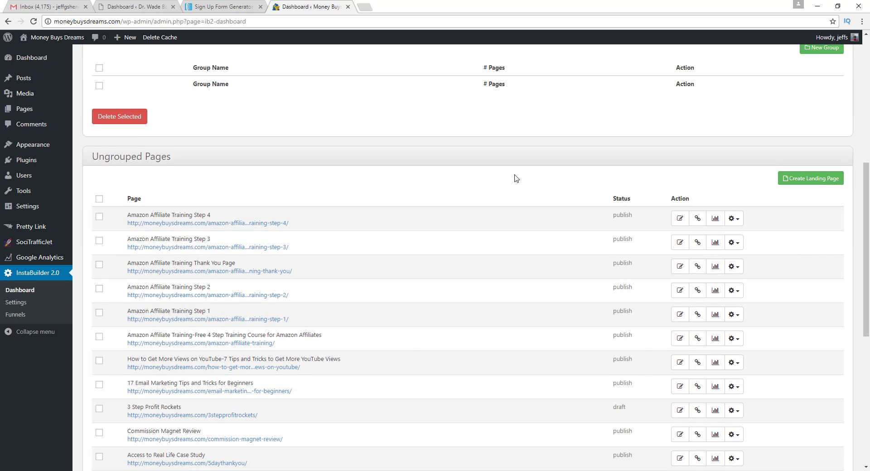
pyautogui.scroll(-1, 509, 179)
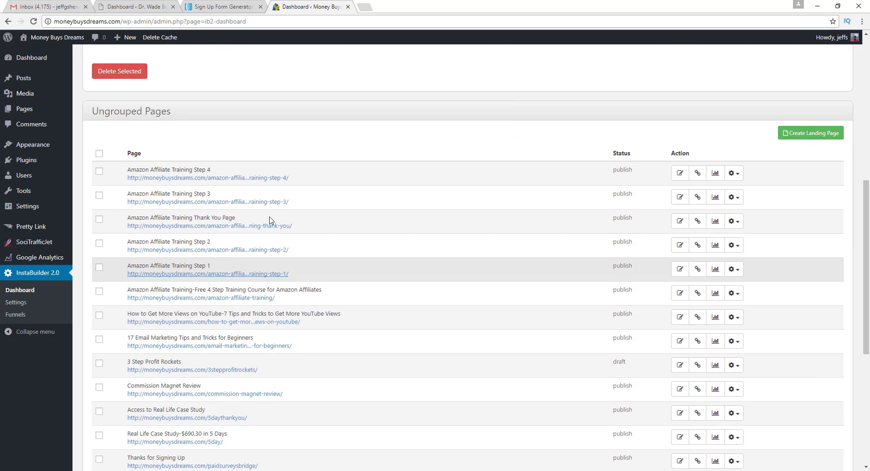
# View the live amazon-affiliate-training page, pause its video, and examine the content down to the training videos button.
pyautogui.click(216, 300)
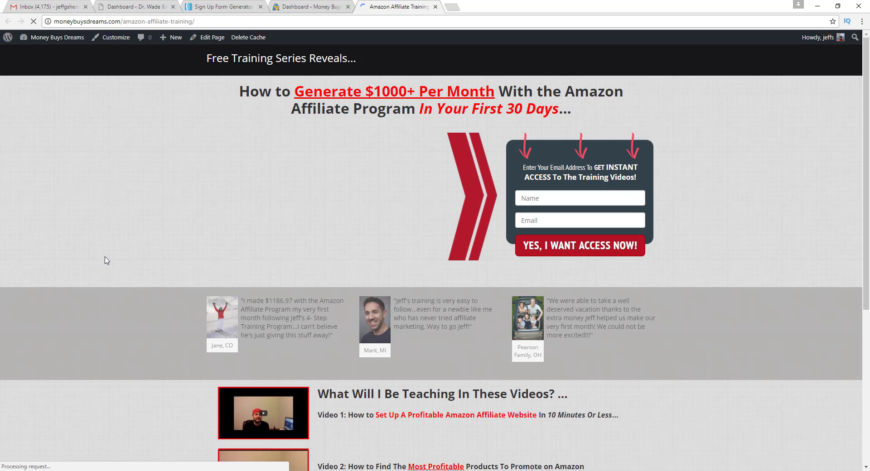
pyautogui.click(322, 196)
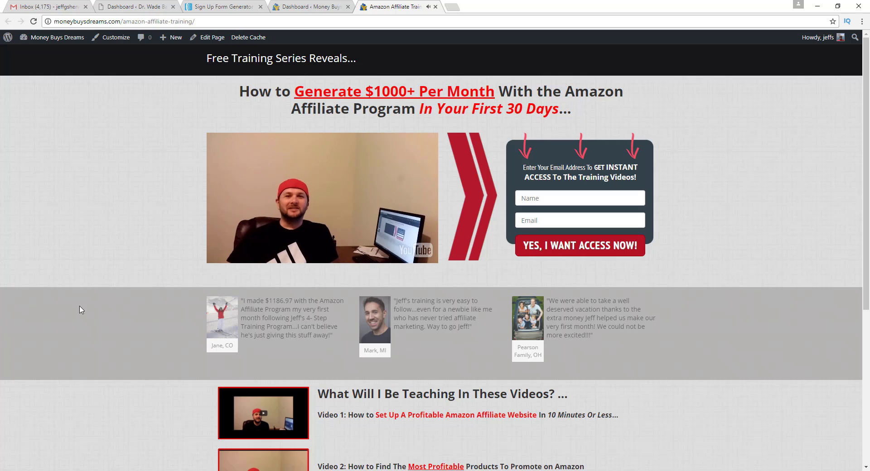
pyautogui.scroll(-5, 430, 272)
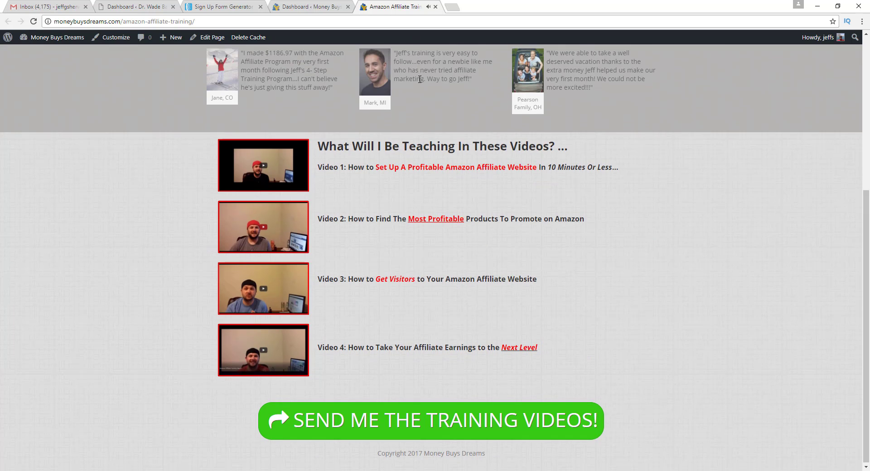
pyautogui.scroll(1, 430, 280)
pyautogui.scroll(-1, 430, 280)
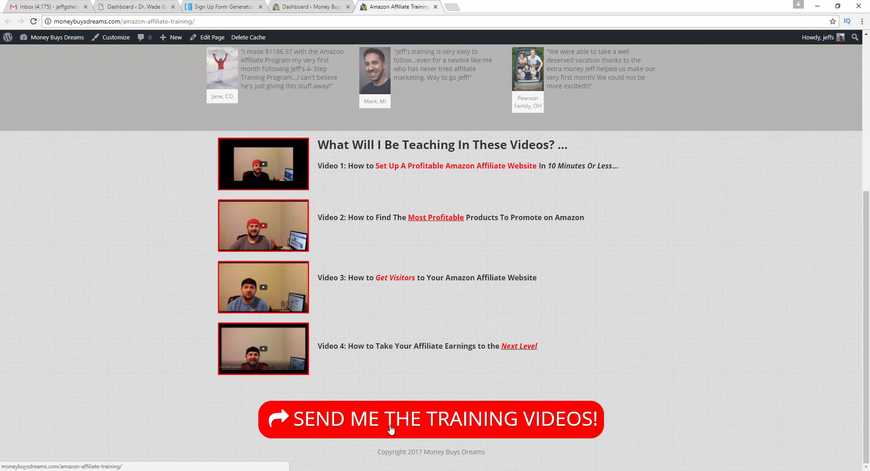
# Bring up the opt-in popup from the "Send Me The Training Videos!" button, dismiss it, and close the live page.
pyautogui.click(390, 430)
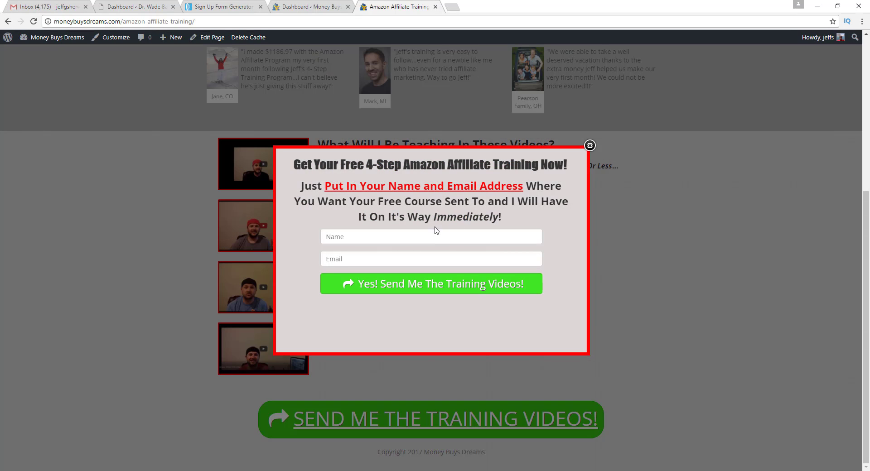
pyautogui.click(589, 145)
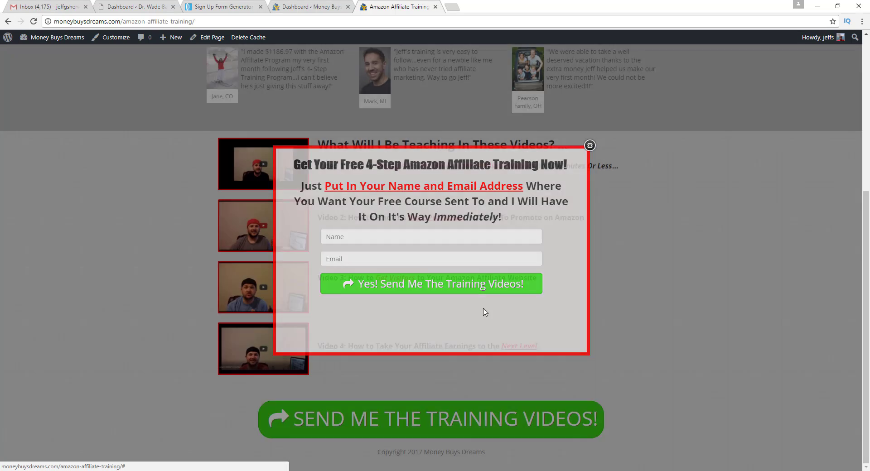
pyautogui.scroll(5, 441, 253)
pyautogui.scroll(1, 435, 220)
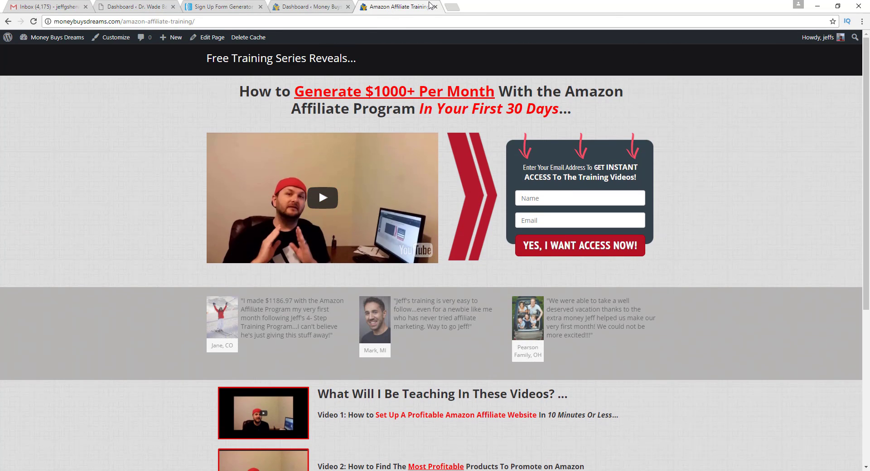
pyautogui.click(436, 7)
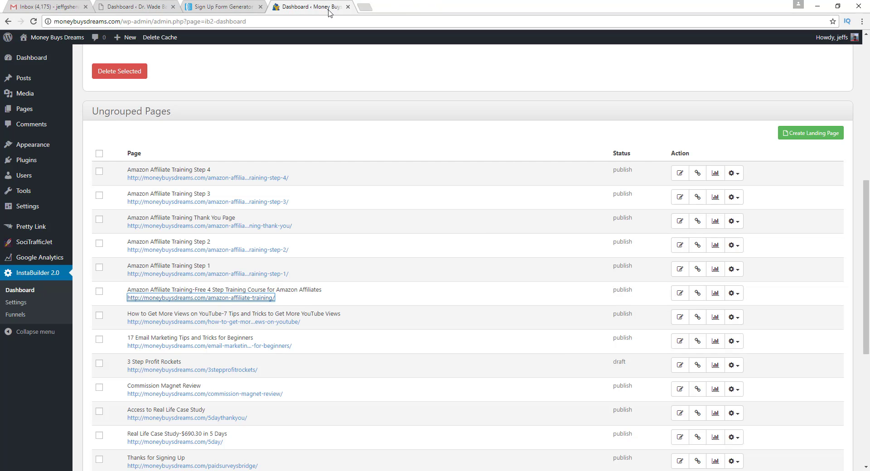
# View the live Amazon Affiliate Training Step 1 page and close it to return to the page list.
pyautogui.click(184, 274)
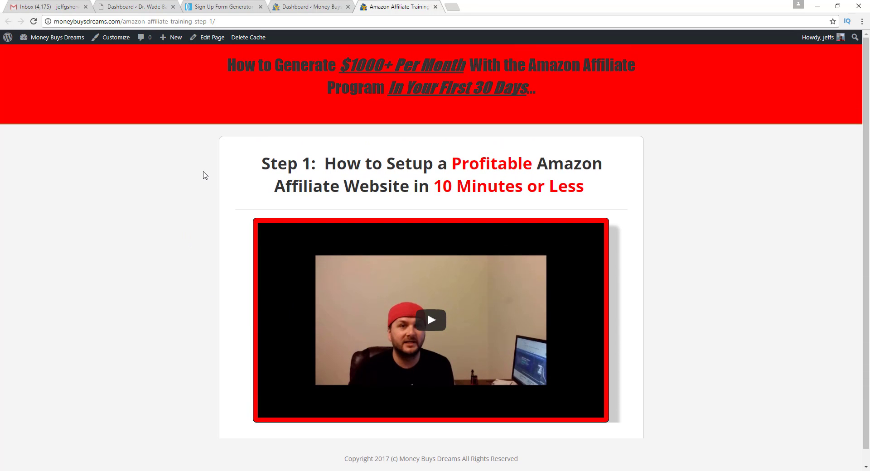
pyautogui.scroll(-1, 191, 200)
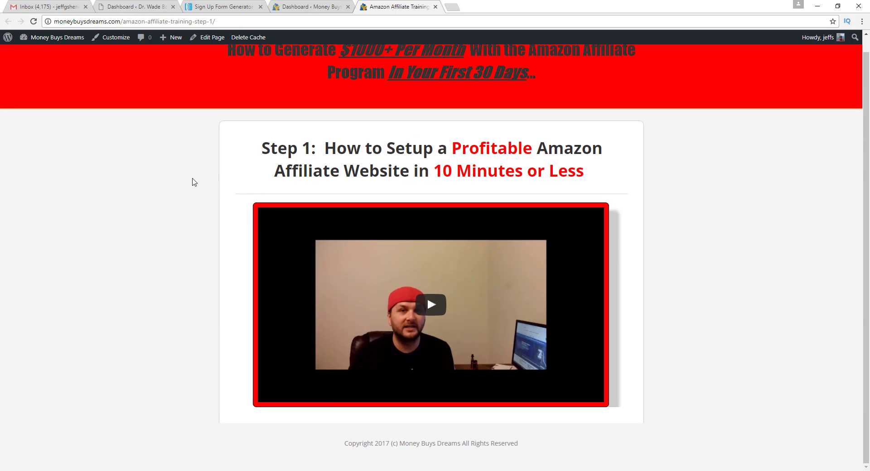
pyautogui.scroll(1, 193, 183)
pyautogui.click(434, 7)
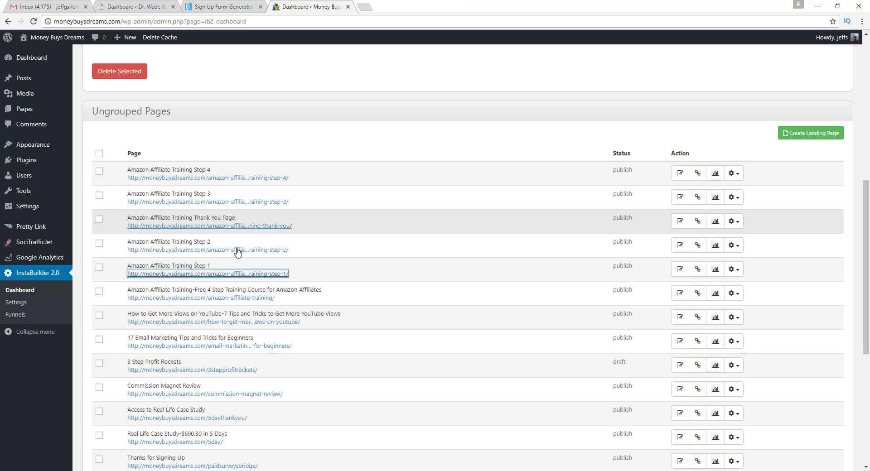
# View the live Amazon Affiliate Training Thank You page, and close it along with the Money Buys Dreams dashboard and AWeber form tabs.
pyautogui.click(206, 226)
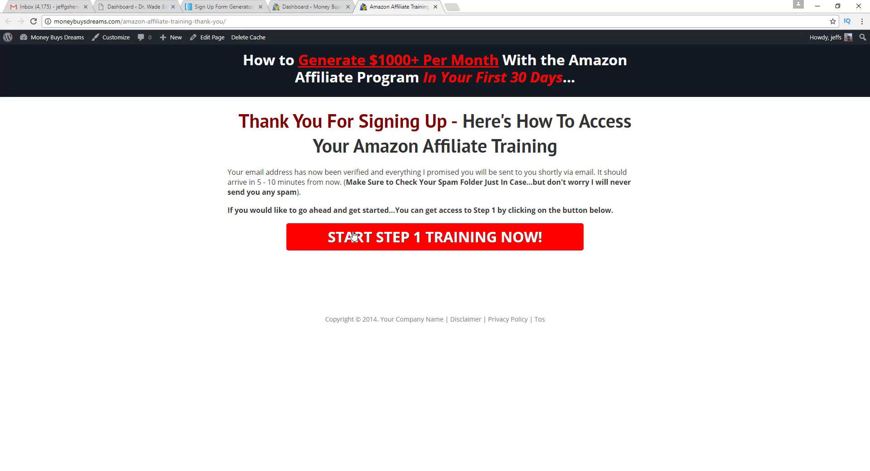
pyautogui.click(434, 7)
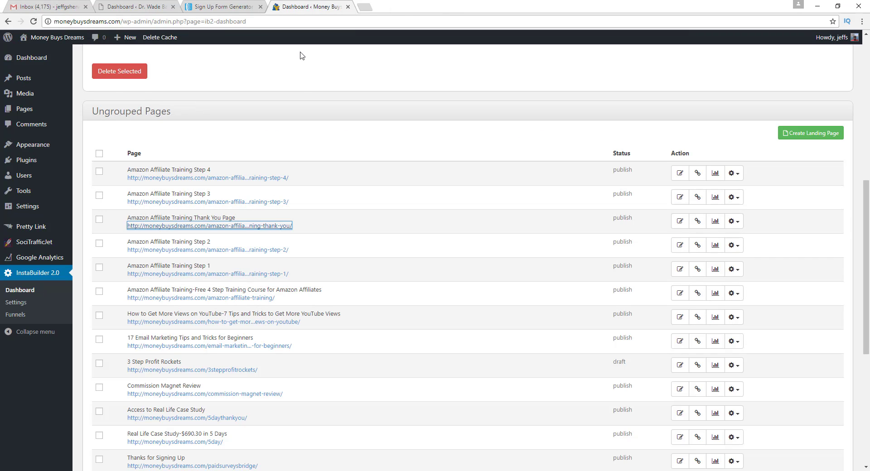
pyautogui.click(347, 7)
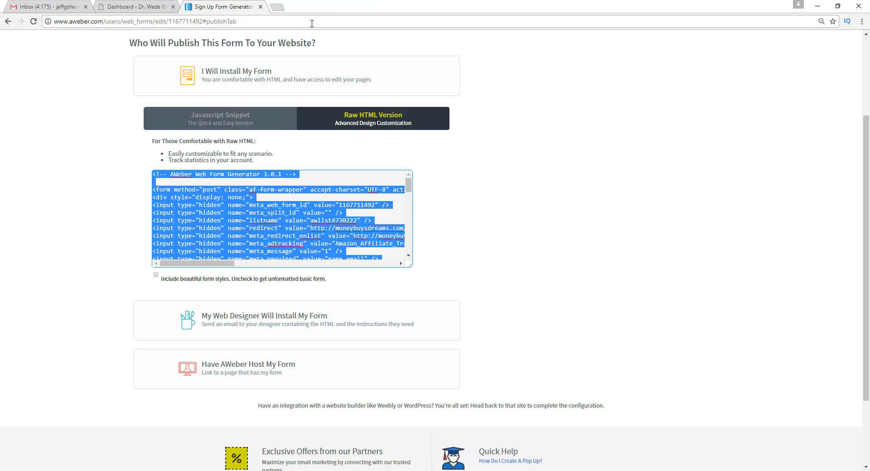
pyautogui.click(260, 8)
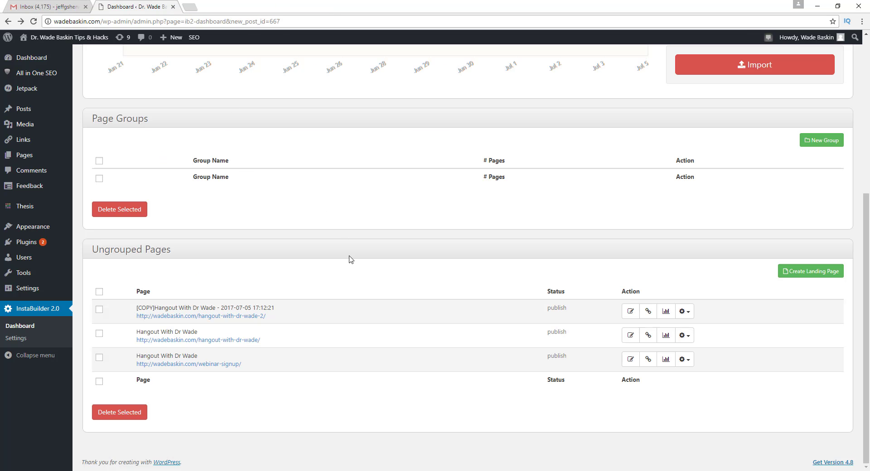